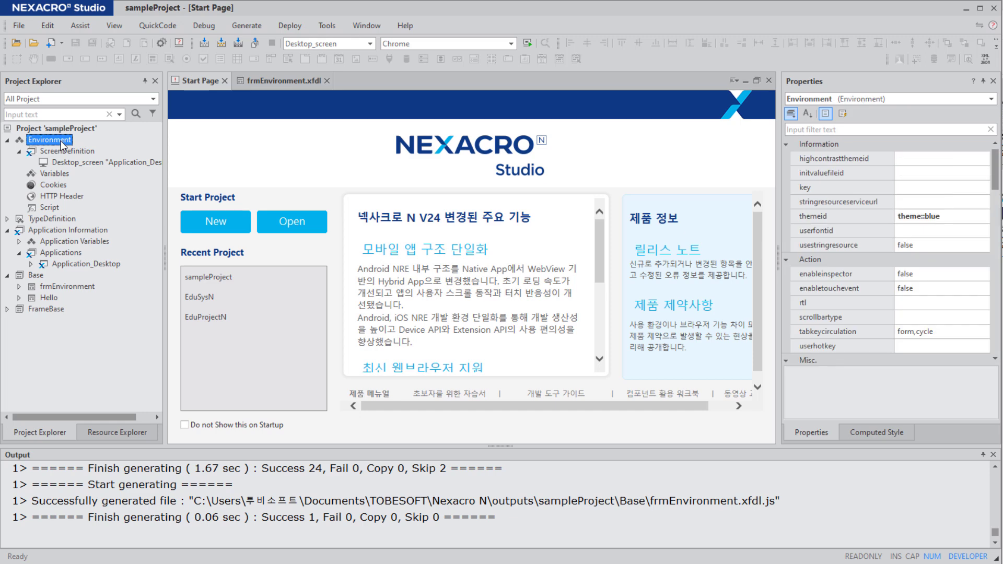
Step: Open the sampleProject project's Environment for editing
right_click(62, 142)
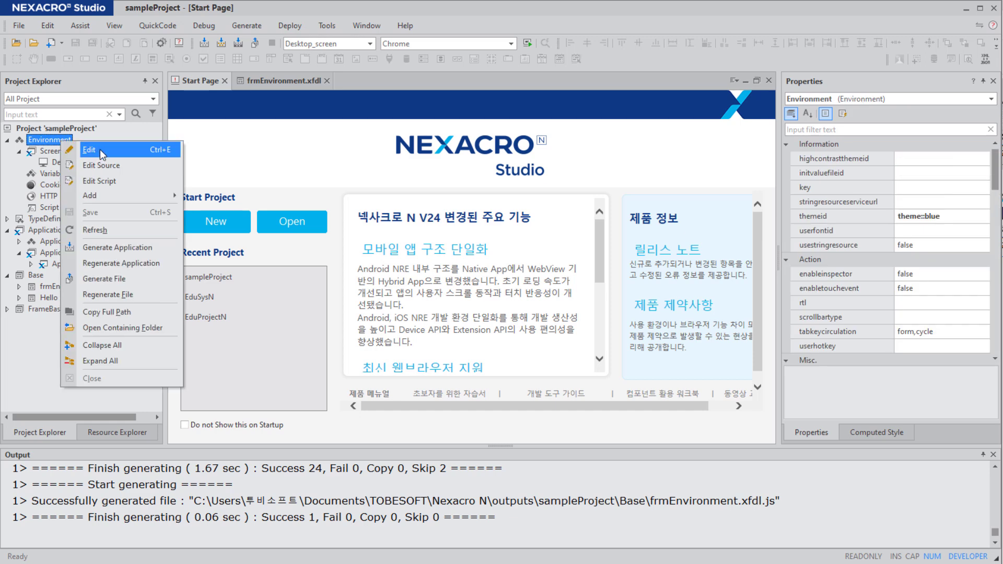
left_click(71, 138)
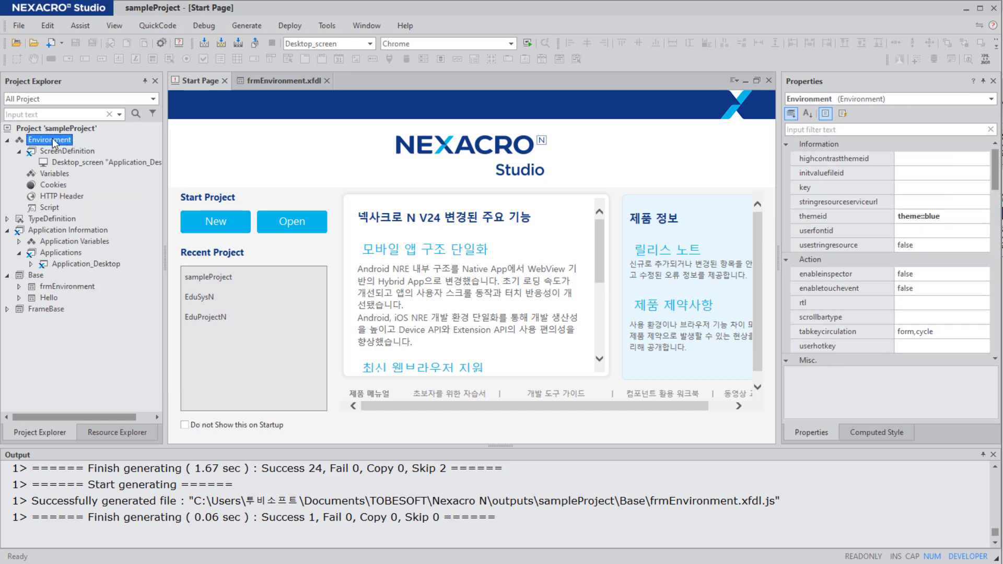
double_click(52, 139)
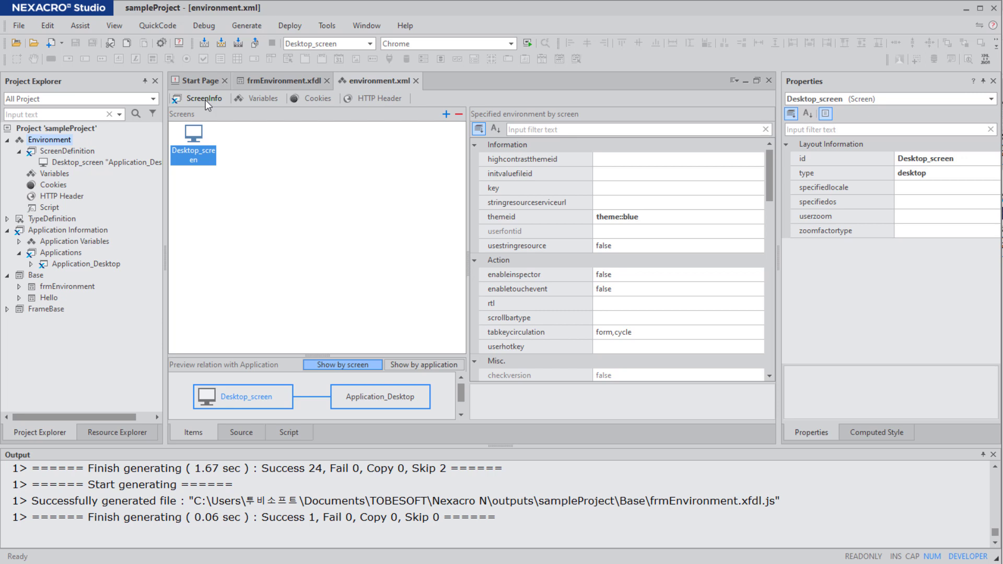
Step: Look through the environment's ScreenInfo, Variables, Cookies and HTTP Header sections and return to ScreenInfo
left_click(205, 99)
left_click(268, 99)
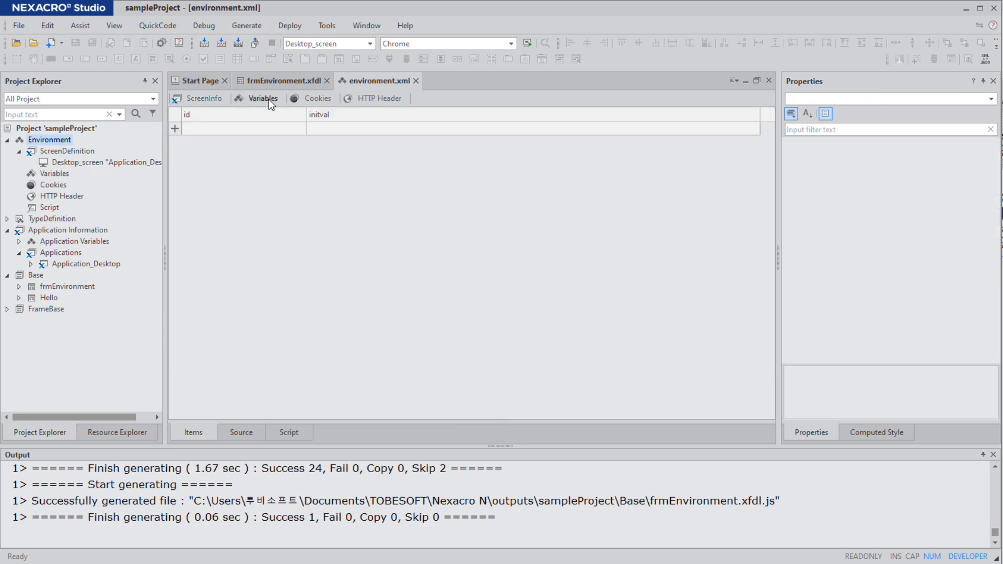
left_click(315, 99)
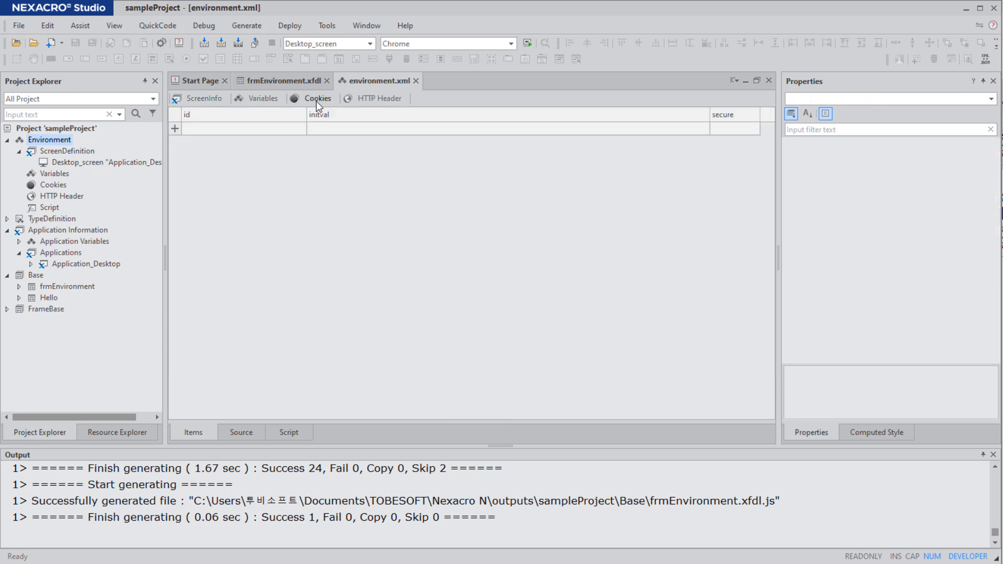
left_click(385, 100)
left_click(199, 98)
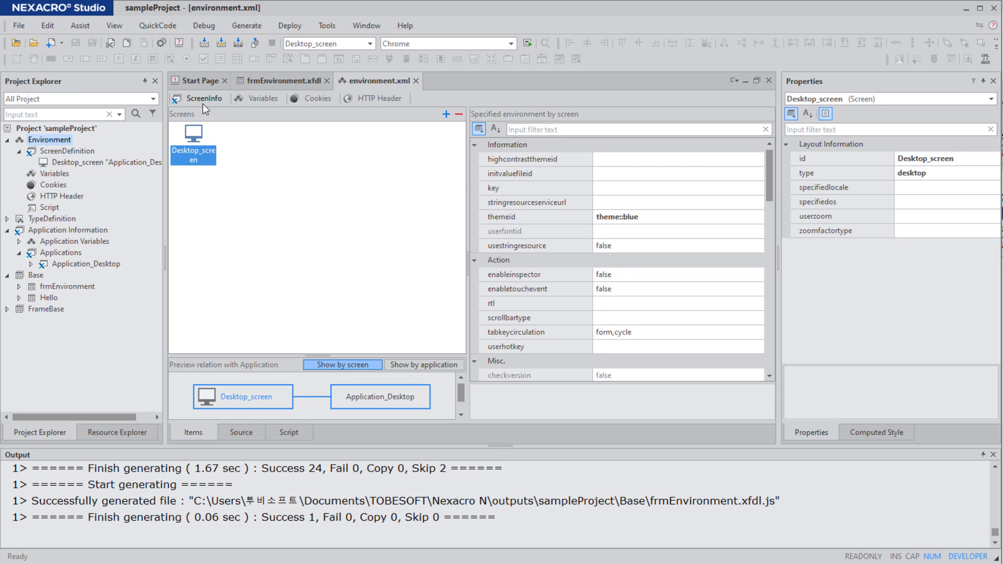
Step: Add a desktop screen with the ID Screen0 linked to Application_Desktop
left_click(446, 113)
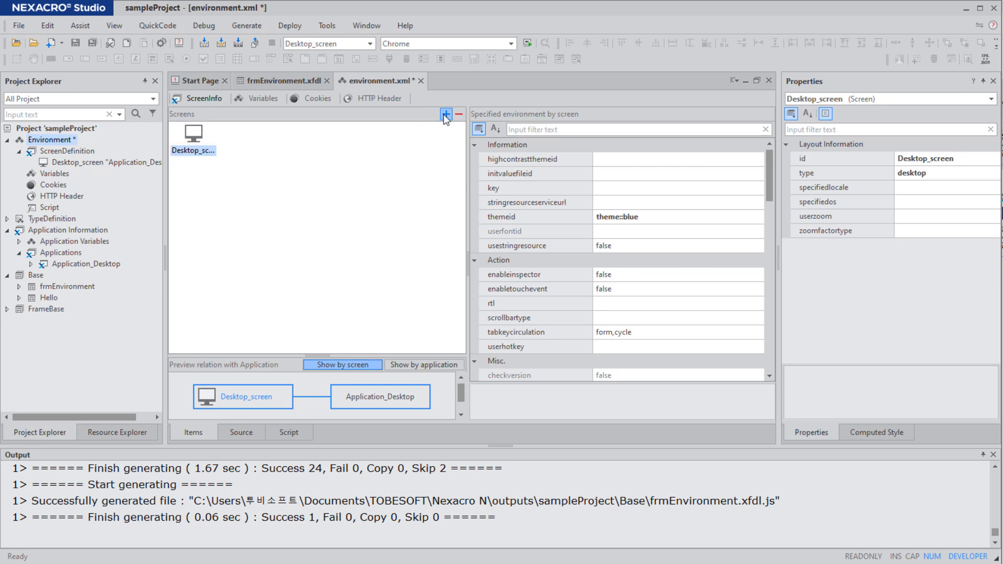
left_click_drag(517, 232, 411, 223)
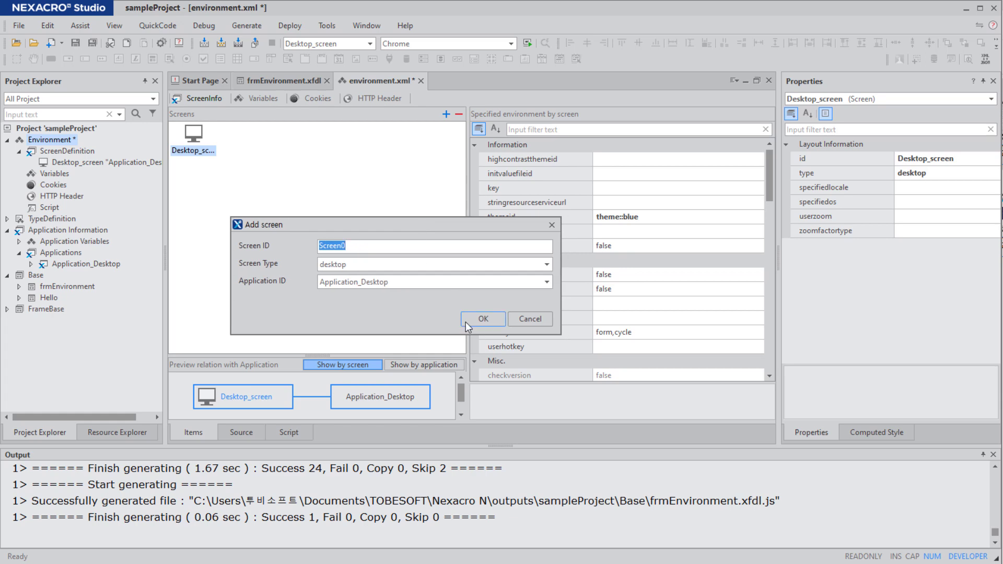
left_click(465, 322)
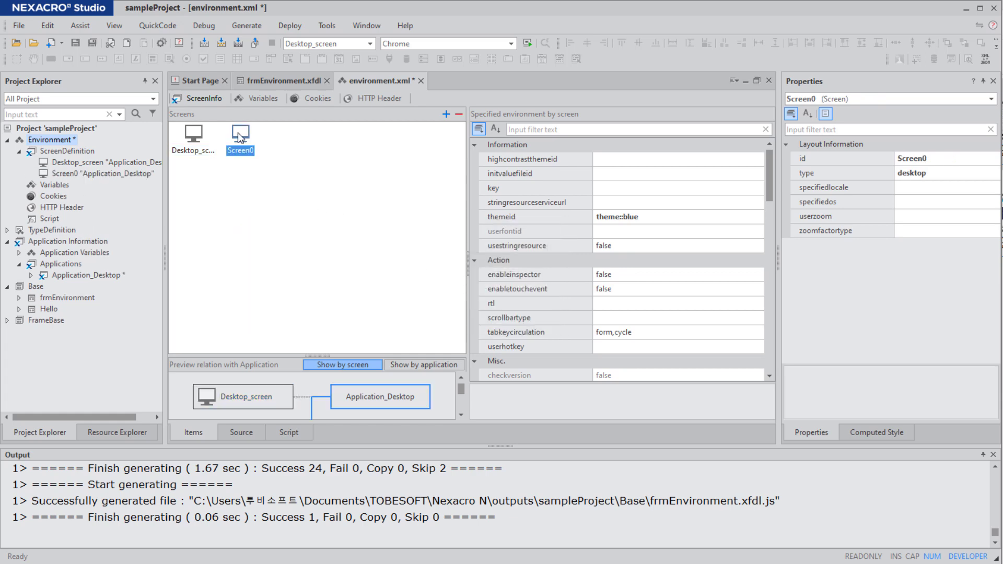
Step: Delete the Screen0 screen together with its reference in Application_Desktop
left_click(460, 110)
left_click(460, 113)
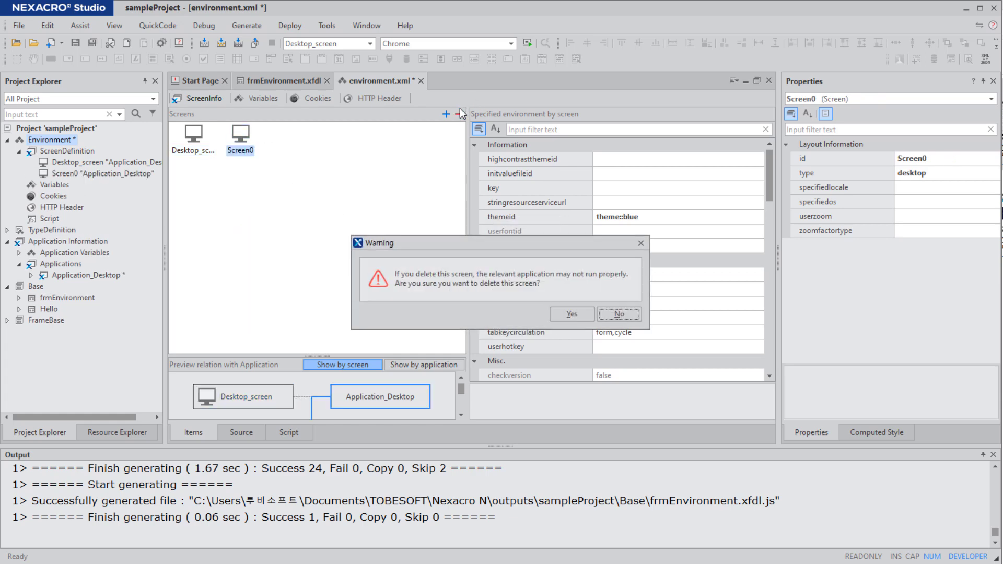
left_click(585, 315)
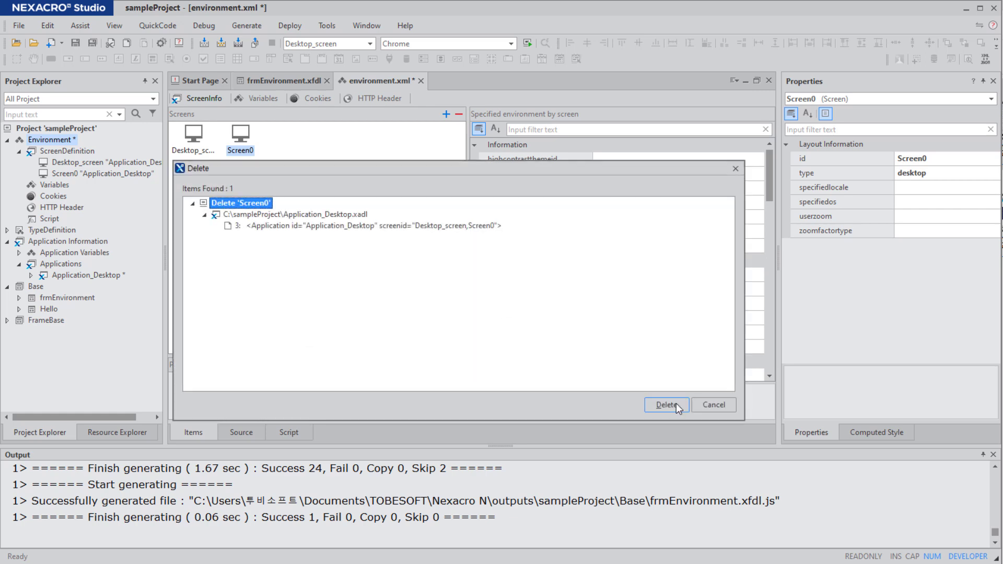
left_click(666, 403)
Step: Add an environment variable with the id env_userName and the initial value Nexacro N24
left_click(262, 99)
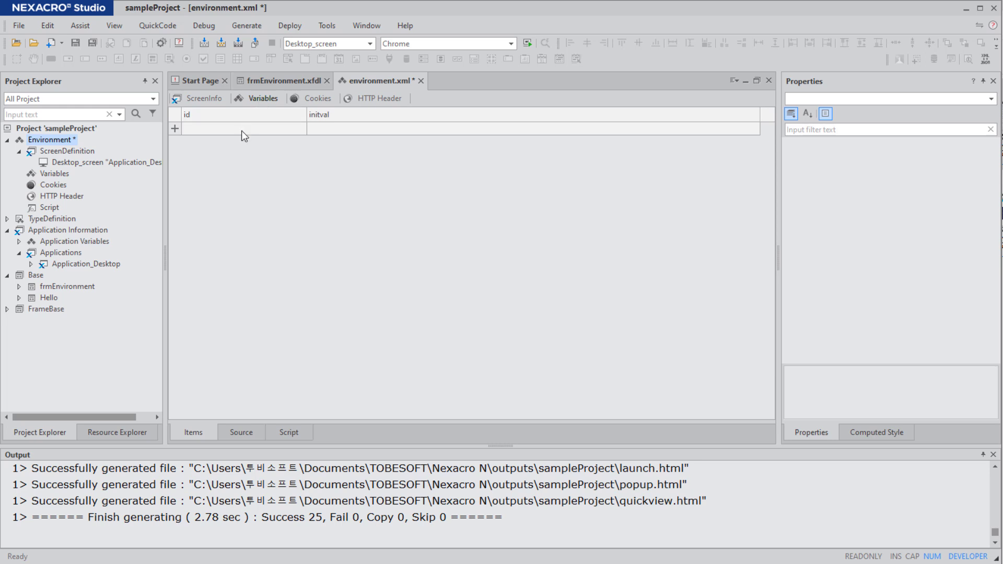
left_click(175, 128)
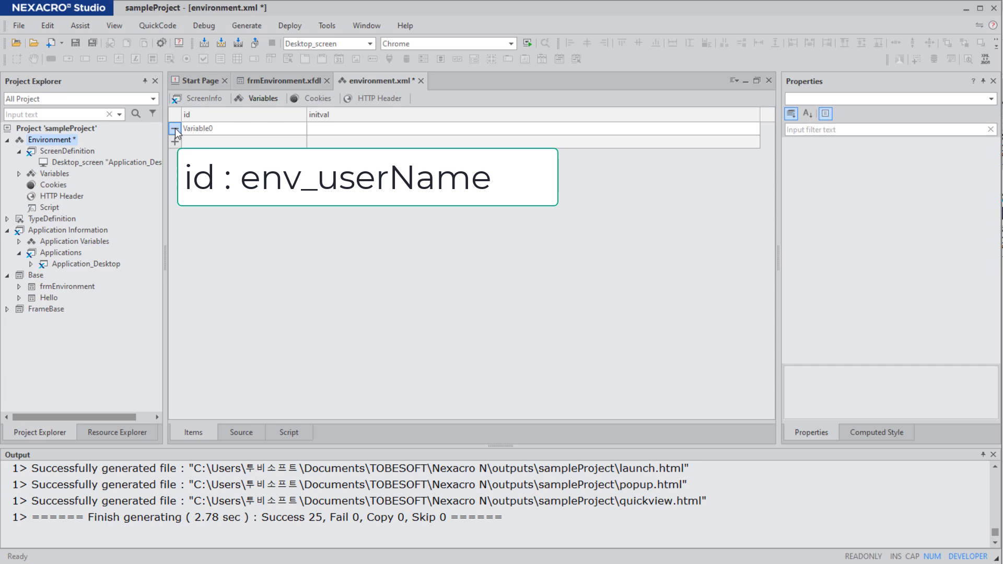
left_click(219, 128)
left_click(224, 128)
type("env_userName")
key("Return")
left_click(331, 129)
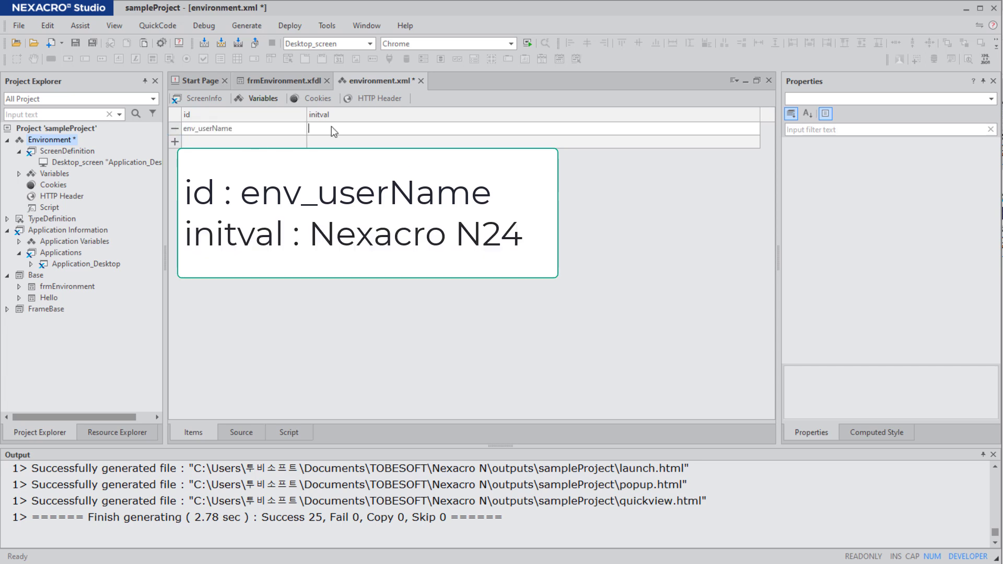
type("Nexacro N24")
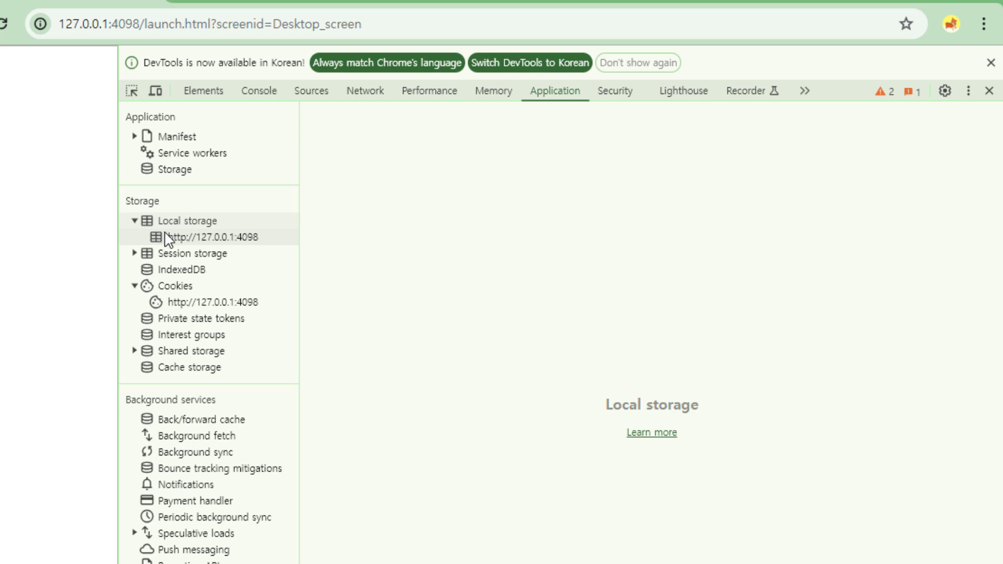
left_click(163, 238)
left_click(786, 236)
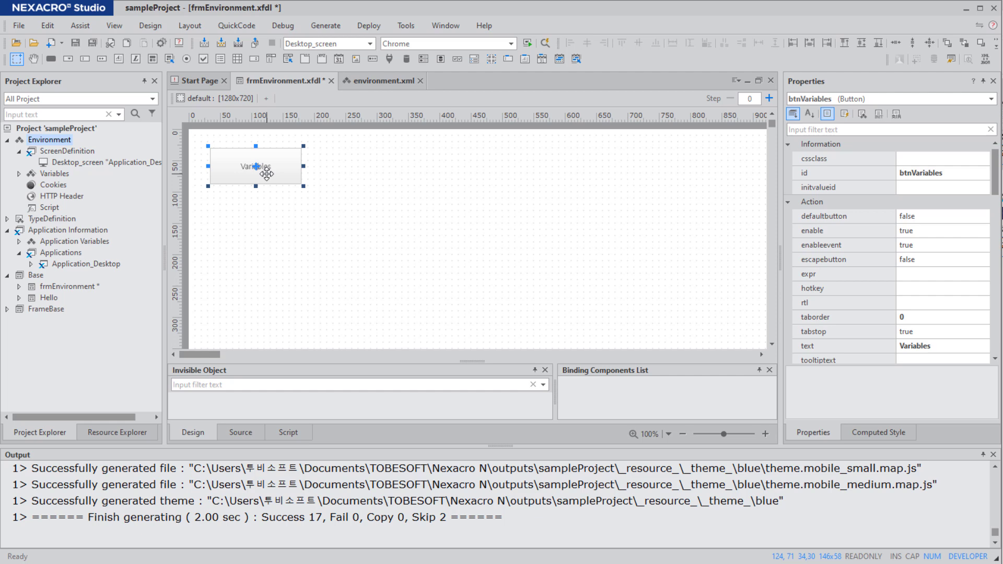
Step: Switch to Nexacro Studio and script the Variables button's onclick to read env_userName, set it to "TOBESOFT" and remove it, with a comment above each call
double_click(289, 174)
left_click(310, 250)
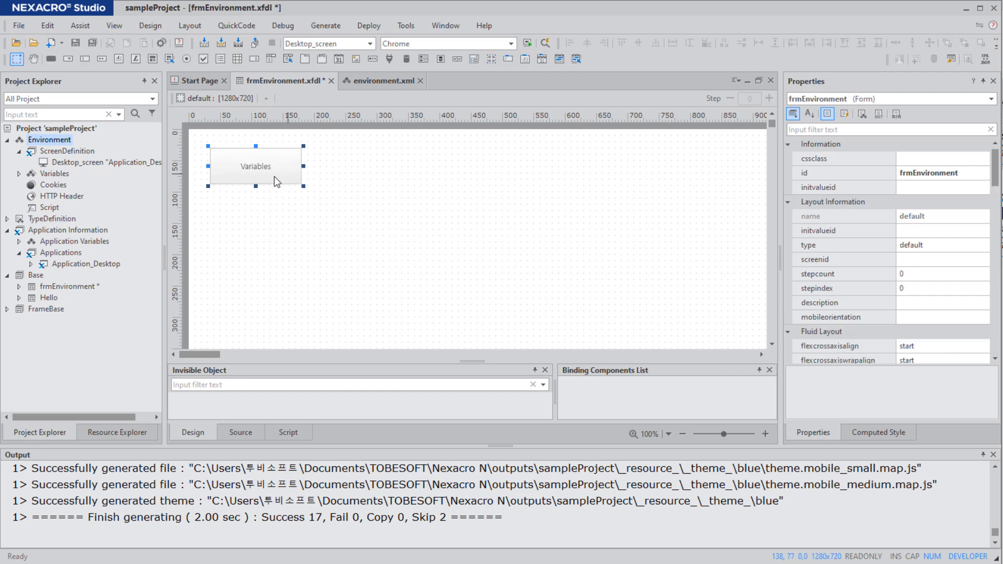
double_click(276, 177)
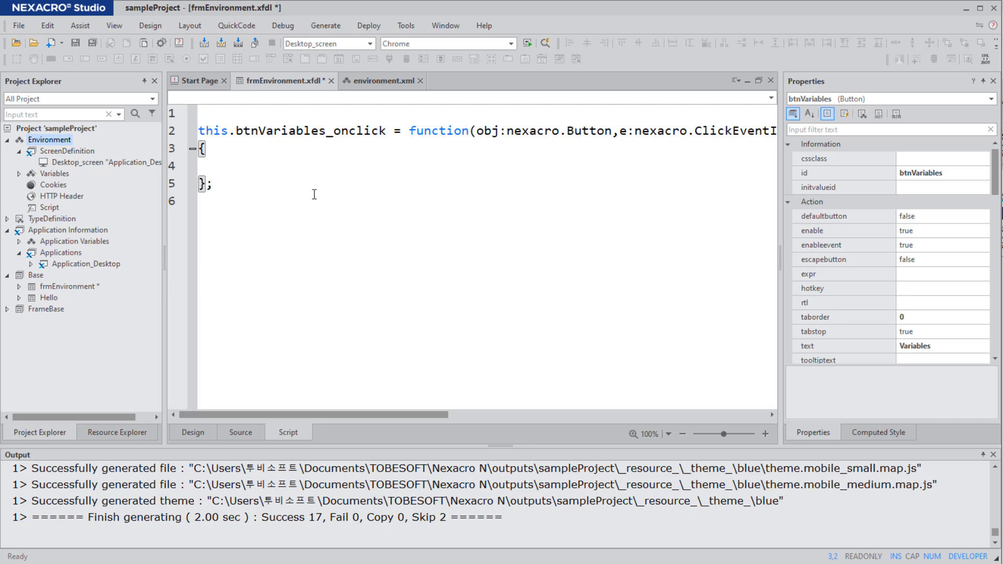
type("// Variable 값 반환 var sValue = nexacro.getEnvironmentVariable(\"env_userName\");")
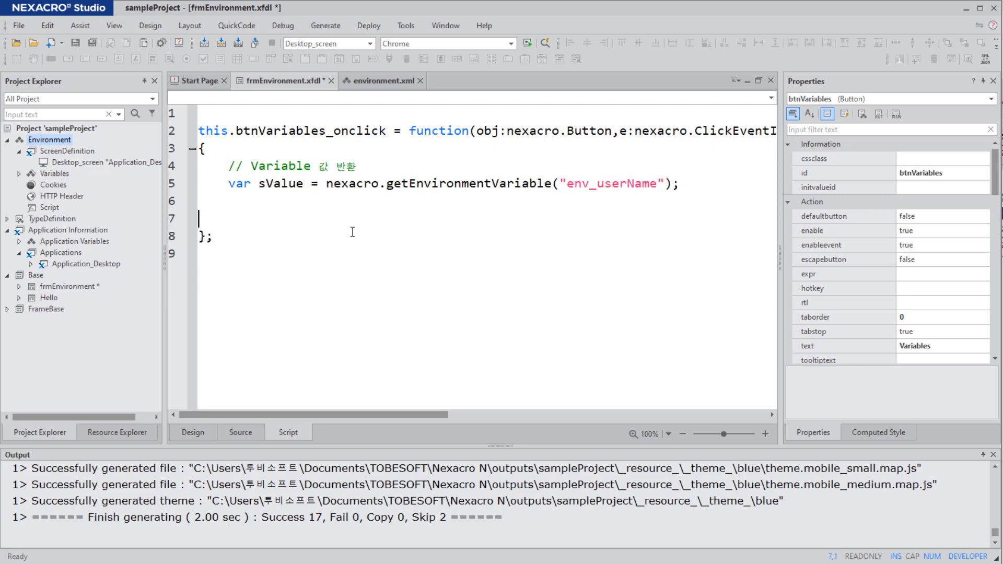
type("// Variable 추가 nexacro.setEnvironmentVariable(\"env_userName\", \"TOBESOFT\");")
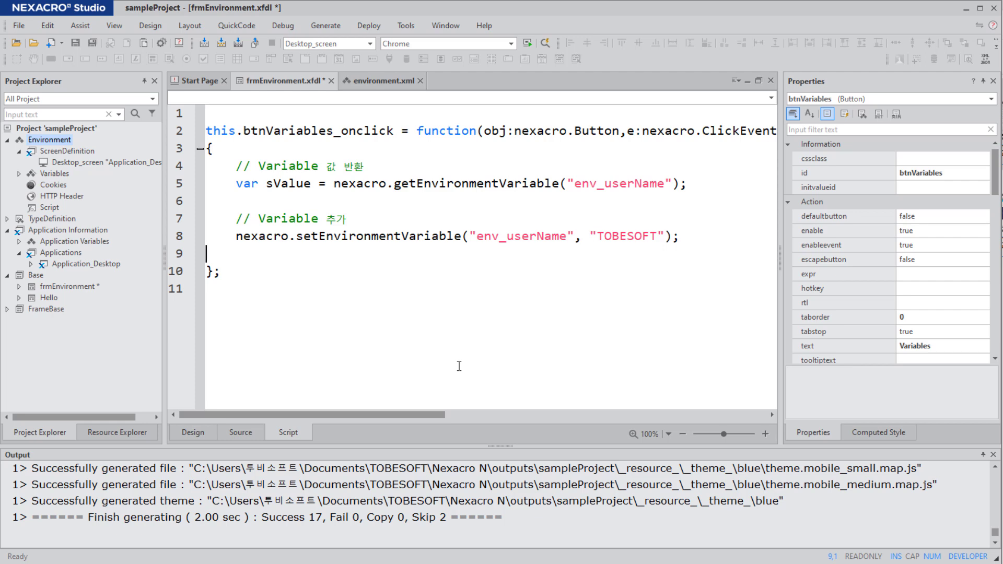
type("// Variable 제거     nexacro.removeEnvironmentVariable(\"env_userName\");")
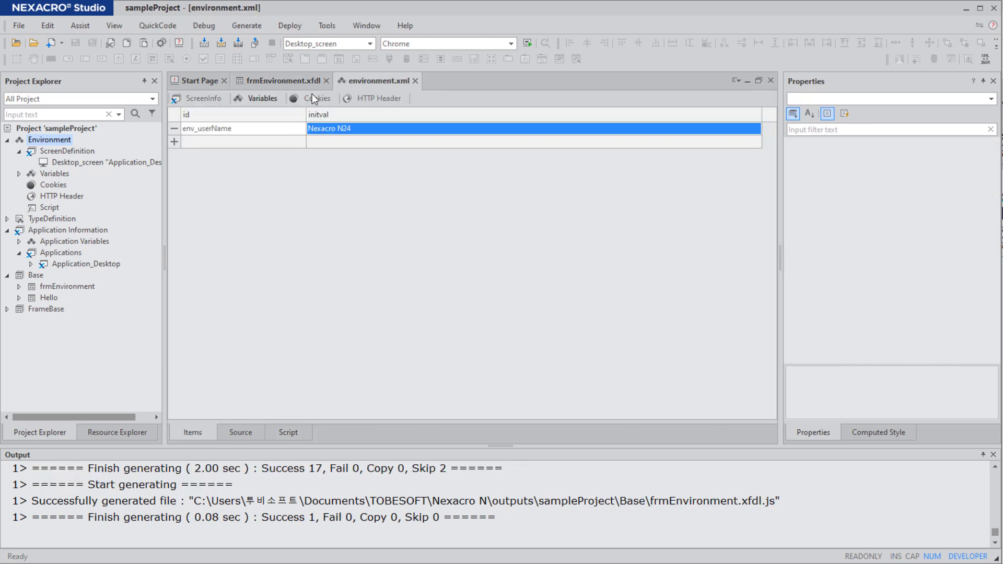
Step: Open the Cookies list in the environment settings
left_click(314, 99)
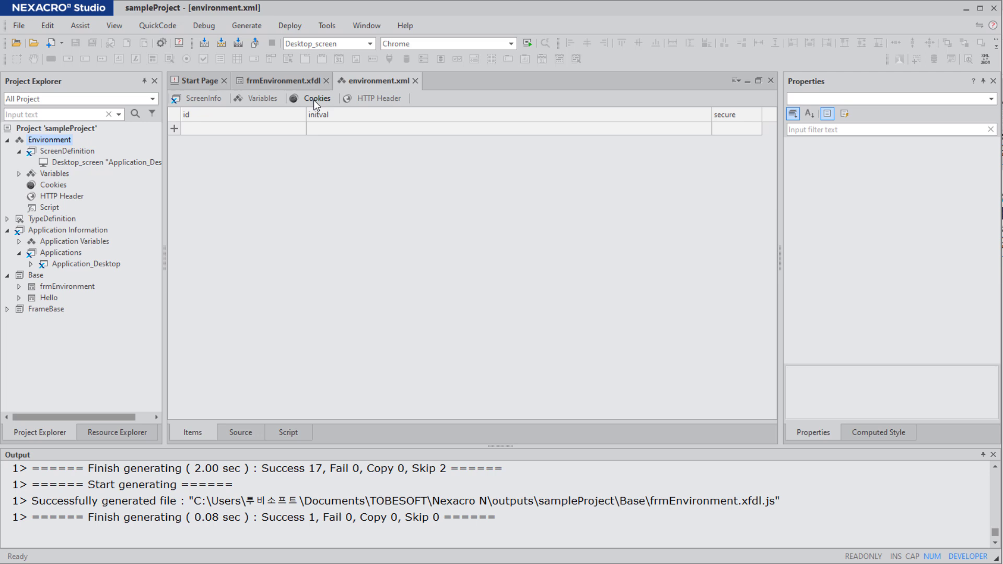
left_click(222, 128)
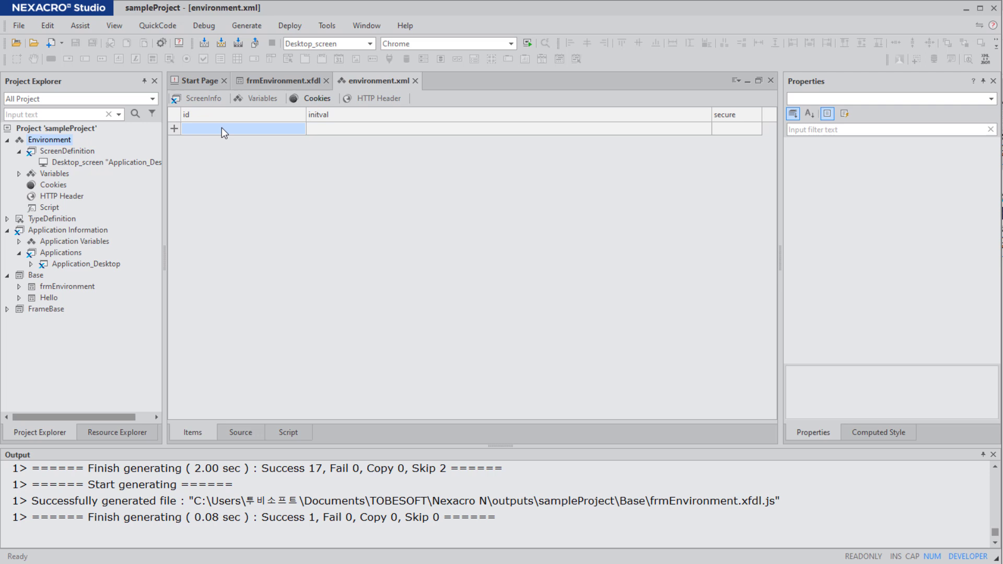
left_click(173, 129)
left_click(173, 129)
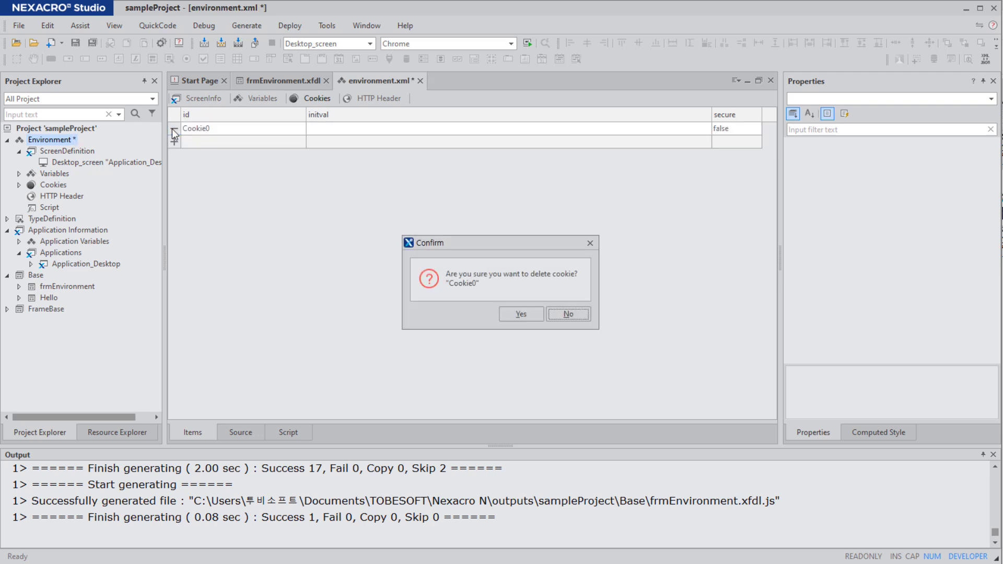
left_click(523, 314)
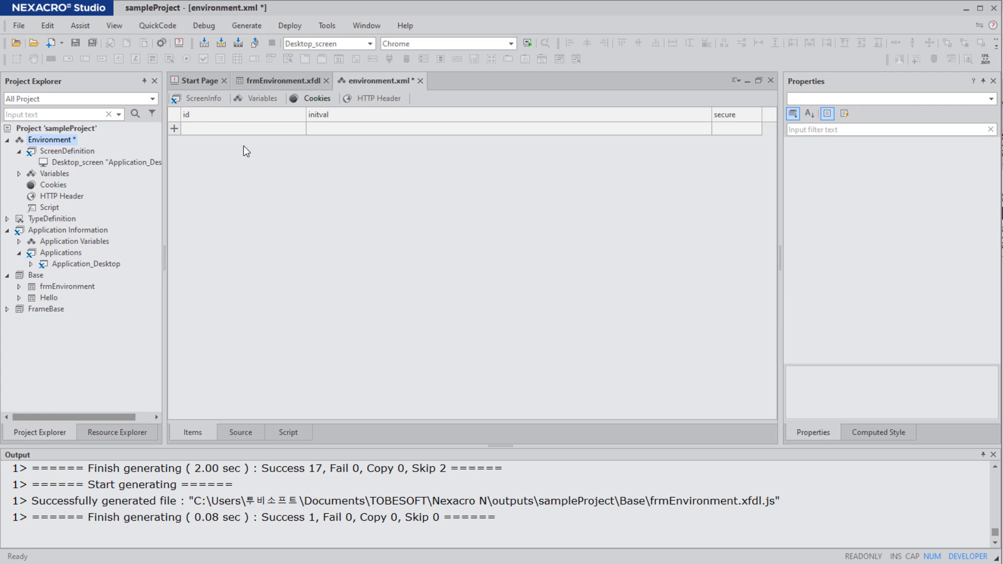
Step: Add environment cookies env_cookie1 and env_cookie2 with the initial values env_cookie_value1 and env_cookie_value2
left_click(177, 130)
left_click(221, 129)
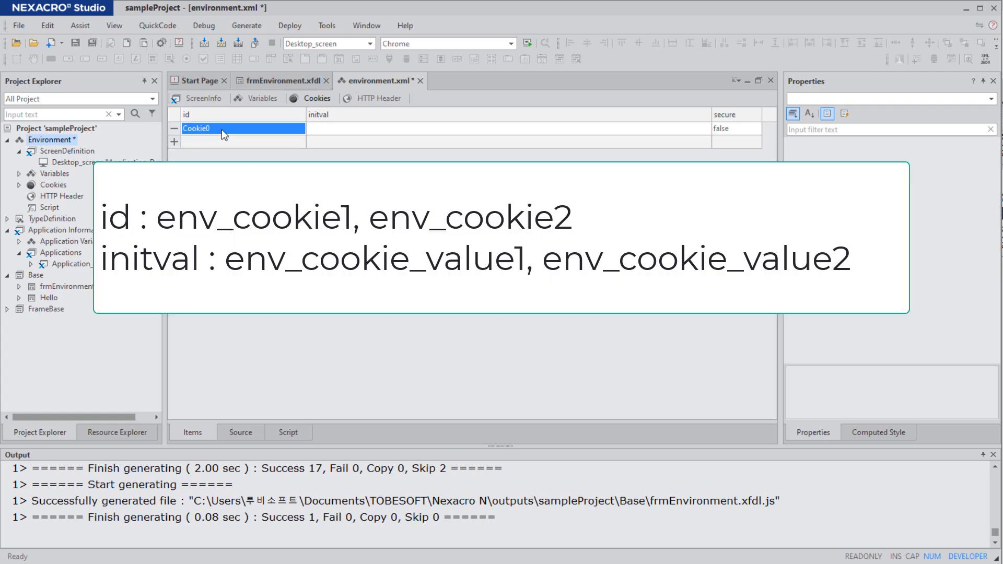
left_click(234, 129)
left_click_drag(237, 129, 183, 130)
type("env_cookie1")
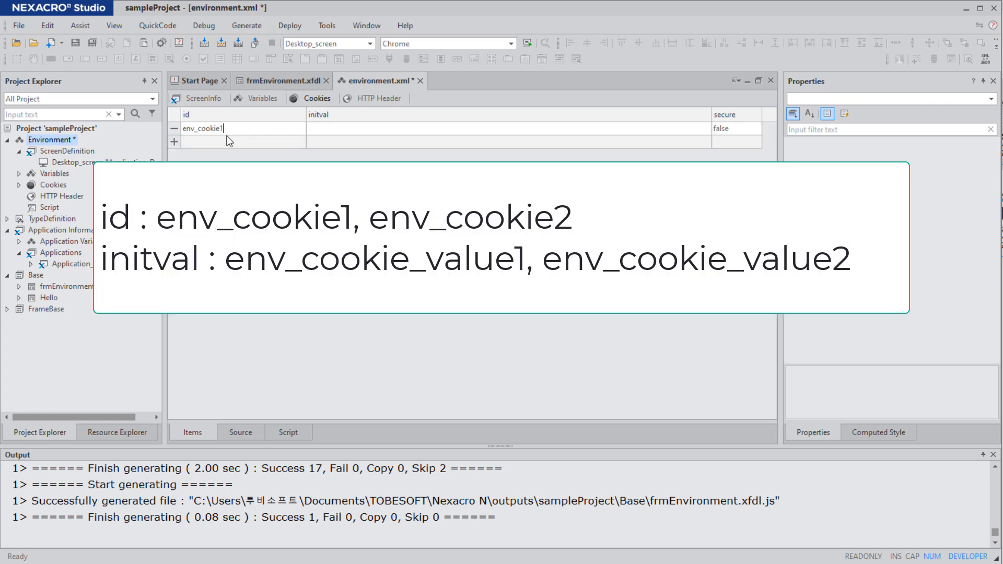
left_click(174, 141)
left_click(226, 141)
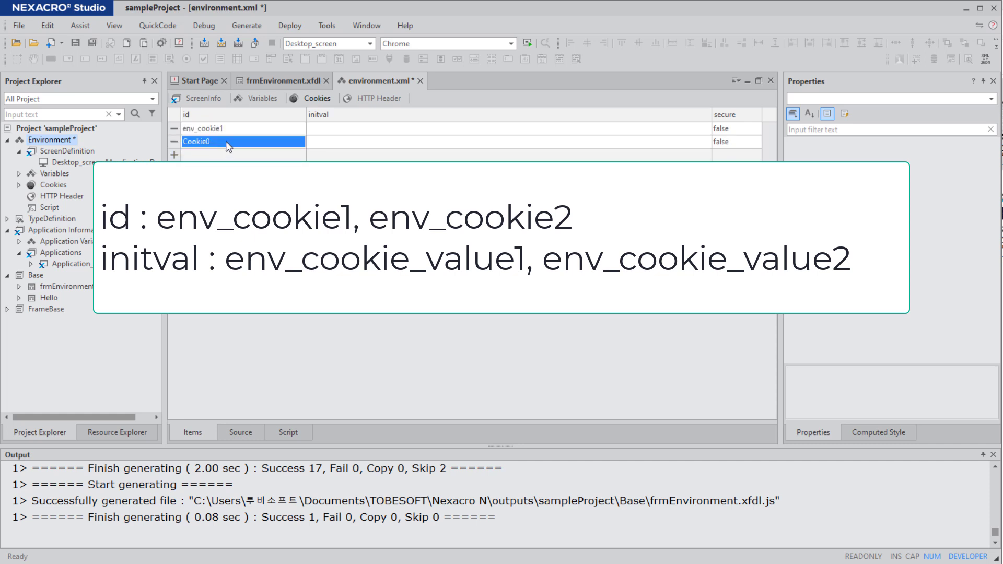
left_click(227, 141)
left_click_drag(227, 141, 184, 142)
type("env")
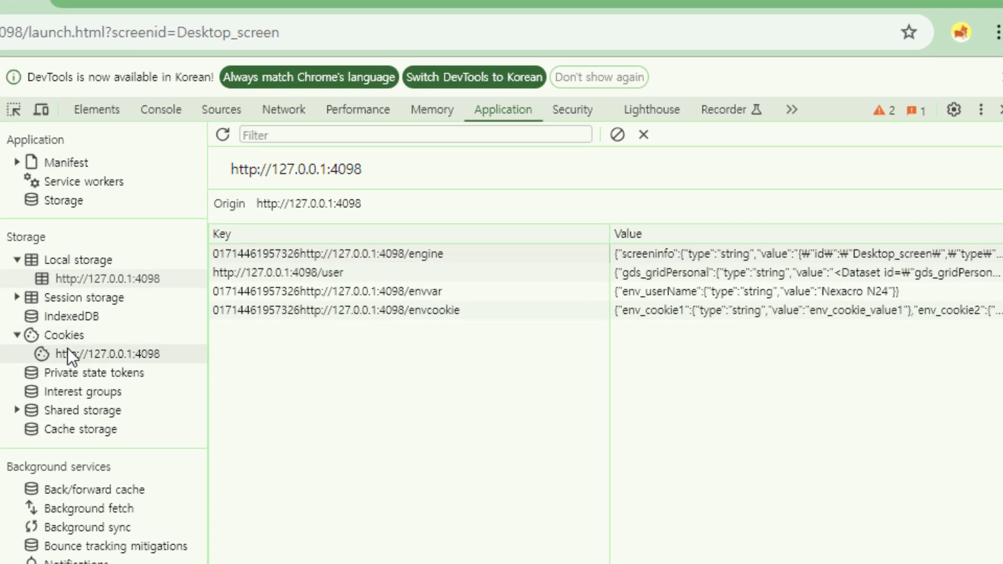
left_click(67, 348)
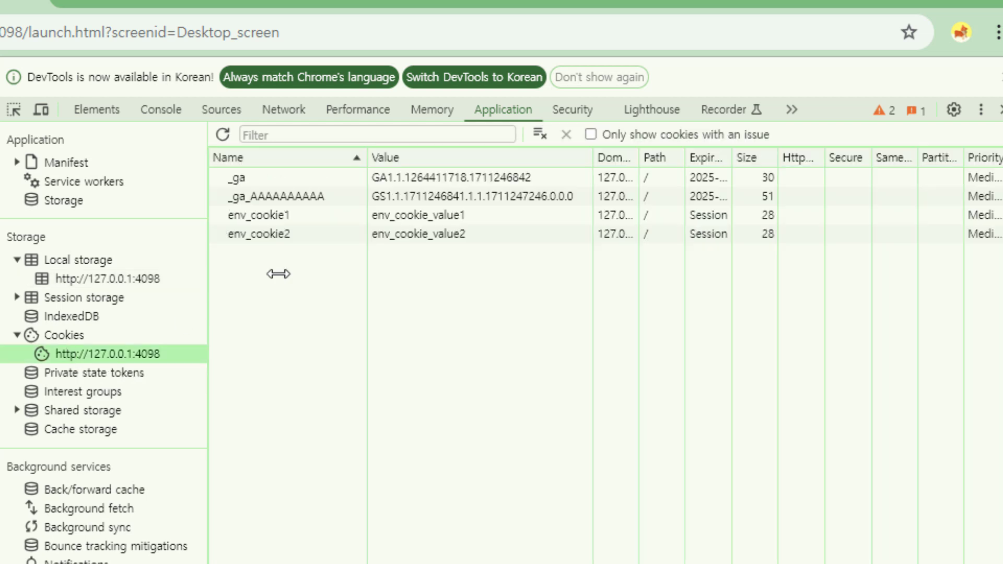
left_click(475, 225)
left_click(478, 209)
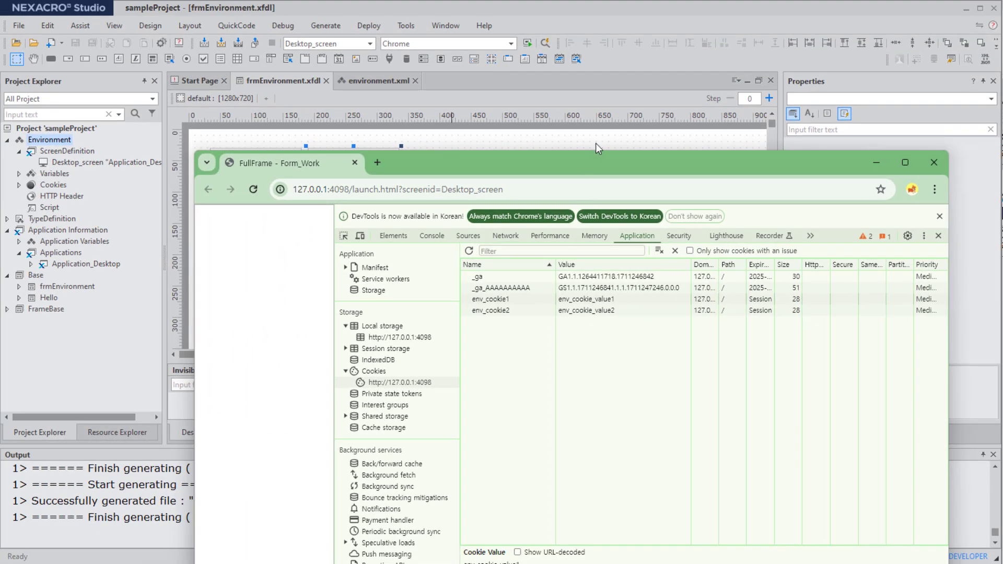
Step: Switch to Nexacro Studio and script the Cookies button's onclick to read env_cookie1 into envCookie and set it to "Cookie Nexacro N24", with comments
left_click(597, 148)
left_click(375, 171)
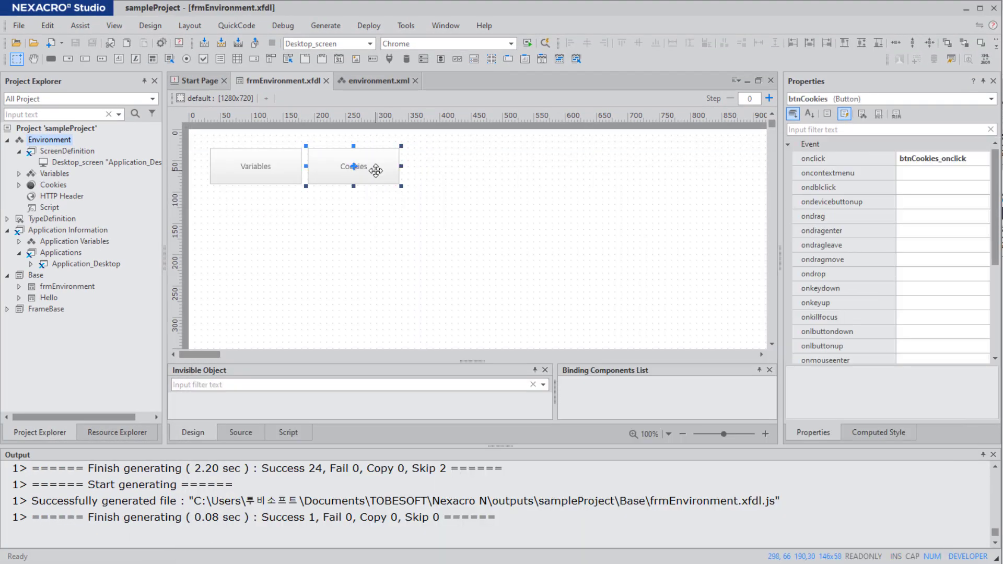
double_click(375, 171)
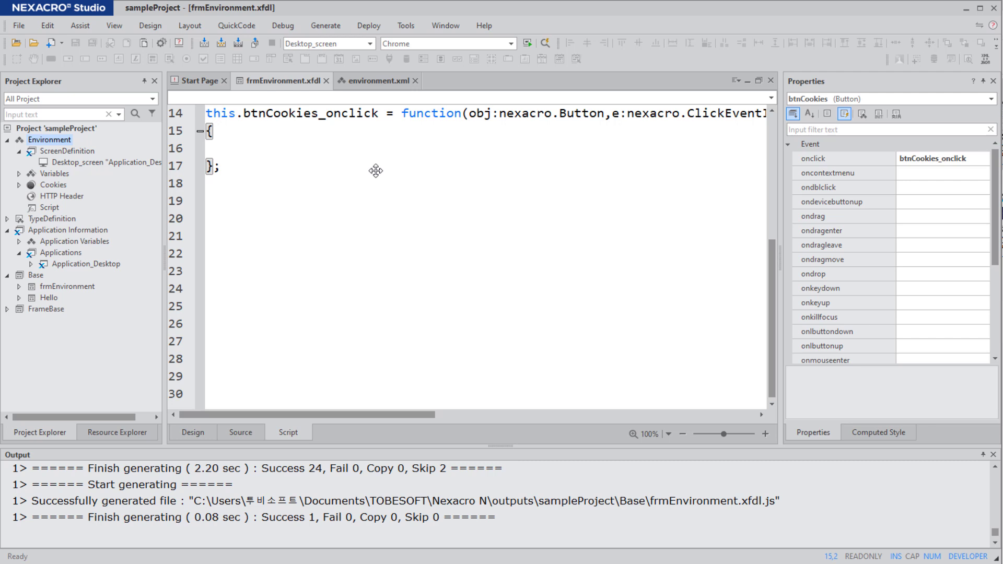
key("Down")
type("// Cookie 값 반환 \tvar envCookie = nexacro.getCookieVariable(\"env_cookie1\");")
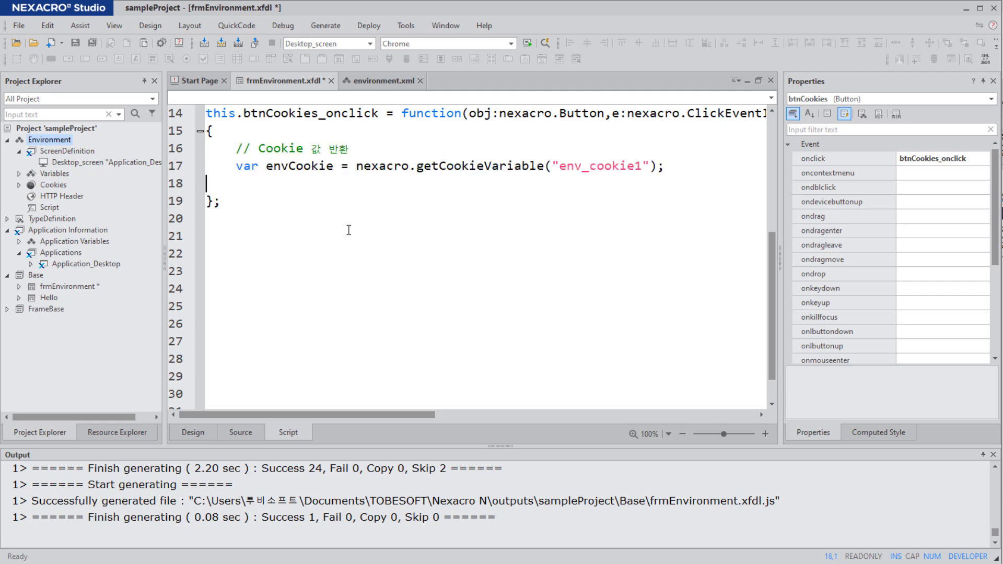
type("// Cookie 추가 nexacro.setCookieVariable(\"env_cookie1\", \"Cookie Nexacro N24\");")
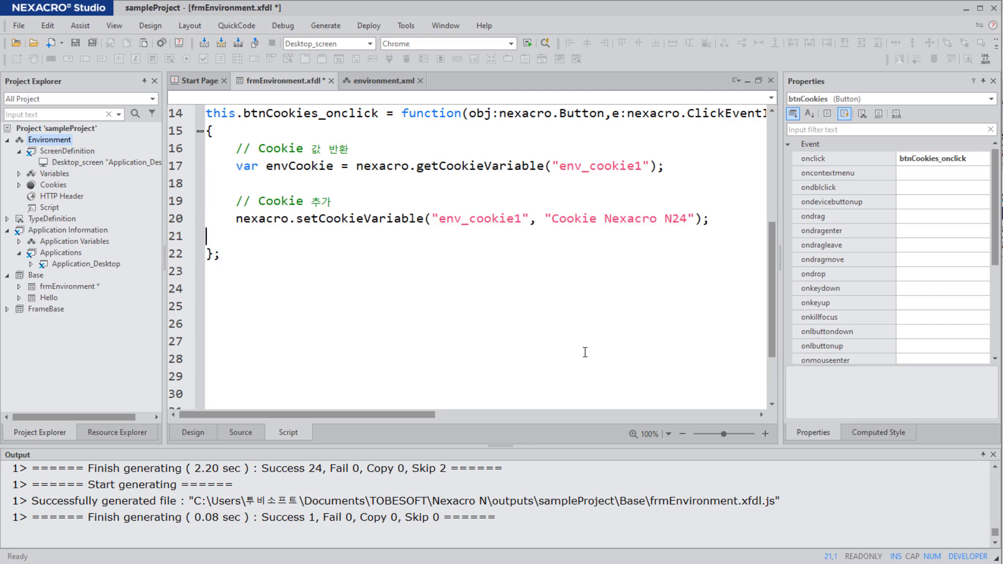
Step: Add a commented removeCookieVariable call for env_cookie1 to the Cookies button's onclick script and save the form
type("// Cookie 제거     nexacro.removeCookieVariable(\"env_cookie1\");")
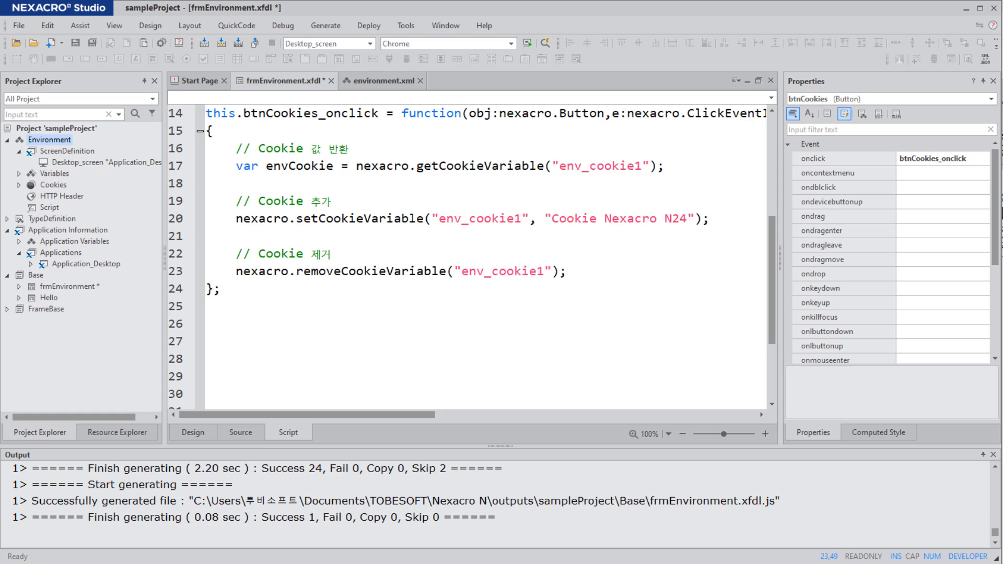
key("ctrl+s")
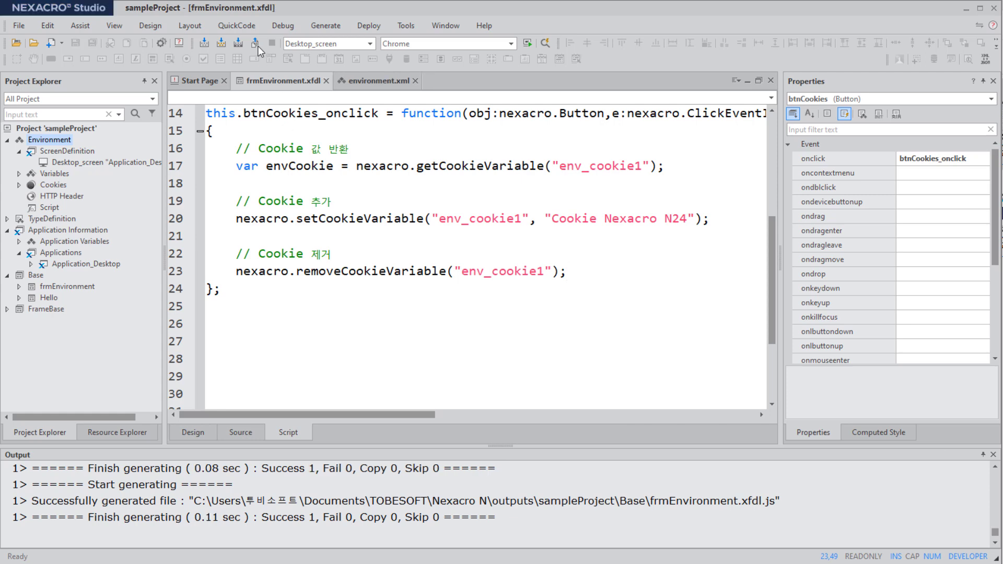
Step: Open the HTTP Header list in the environment settings
left_click(360, 82)
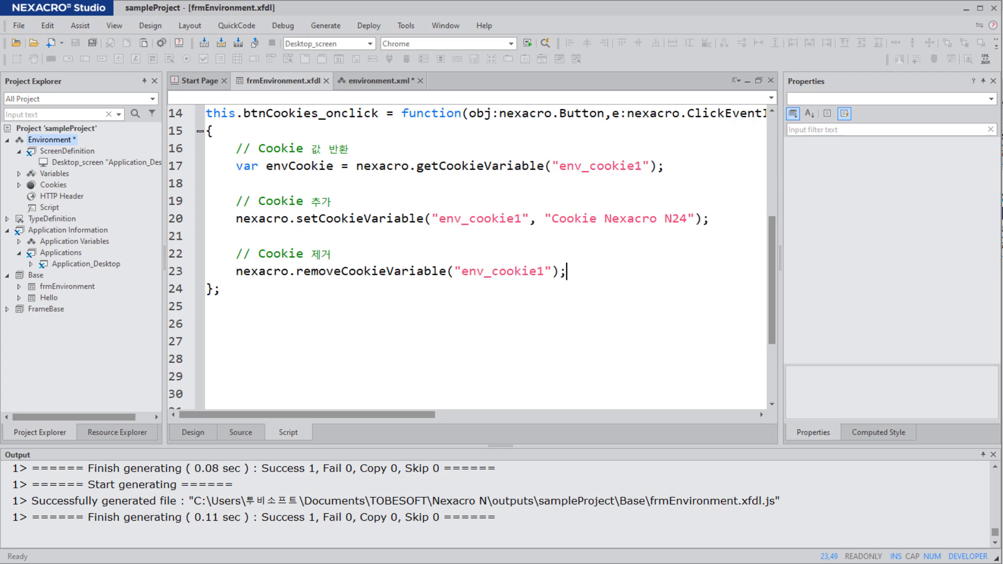
left_click(379, 82)
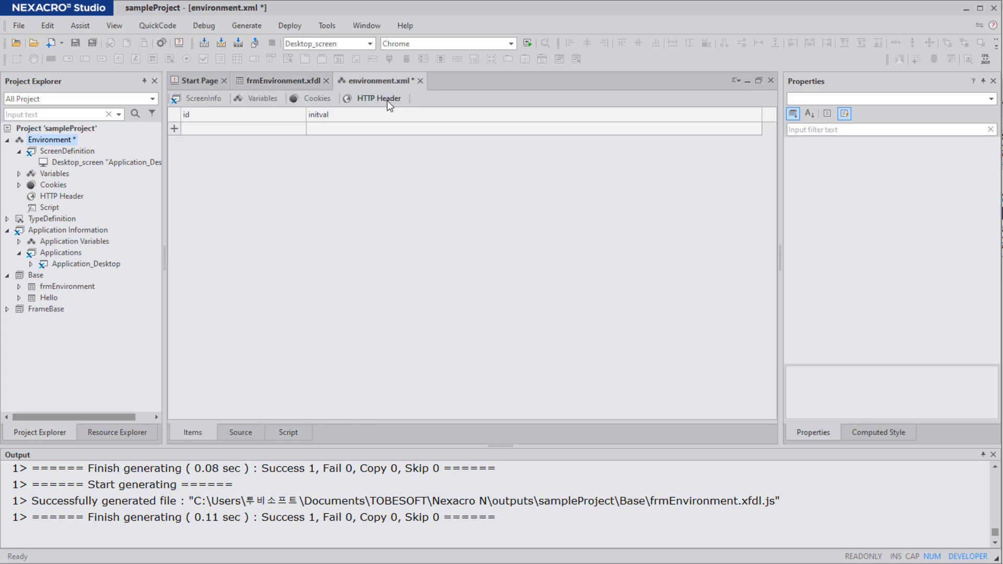
left_click(176, 129)
left_click(174, 128)
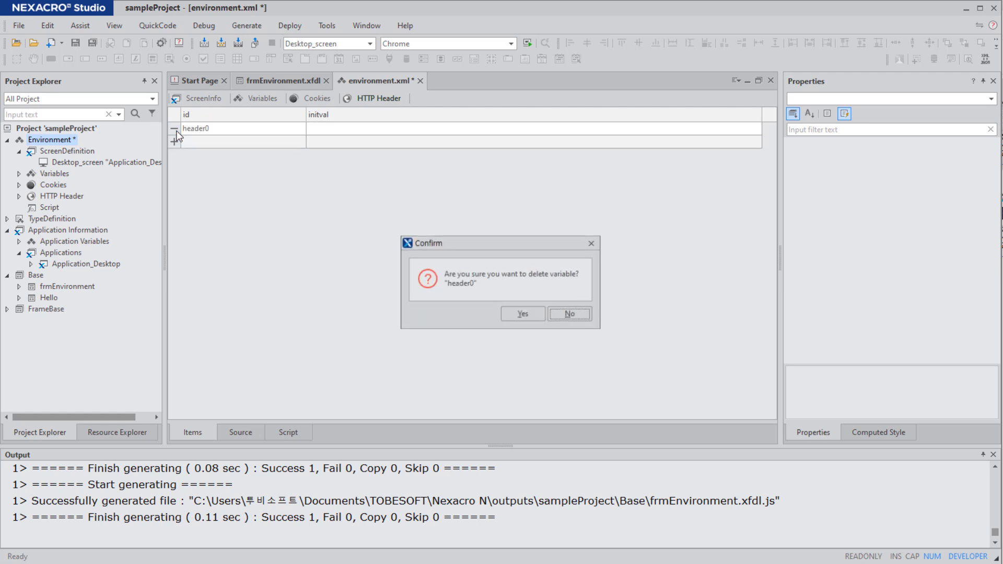
left_click(523, 314)
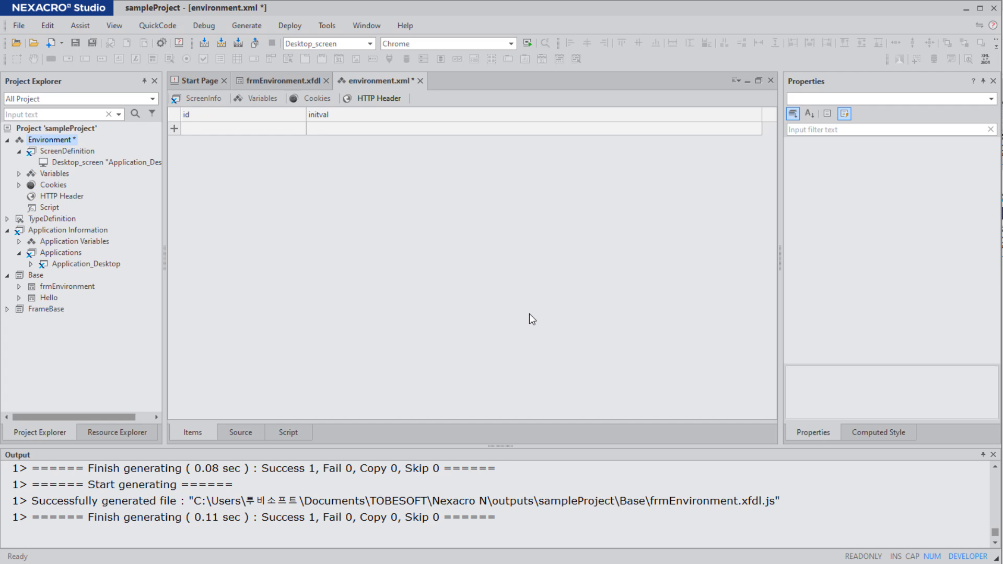
Step: Add HTTP headers env_httpHeader1 and env_httpHeader2 with the initial values env_httpHeader_value1 and env_httpHeader_value2, and save the environment
left_click(175, 128)
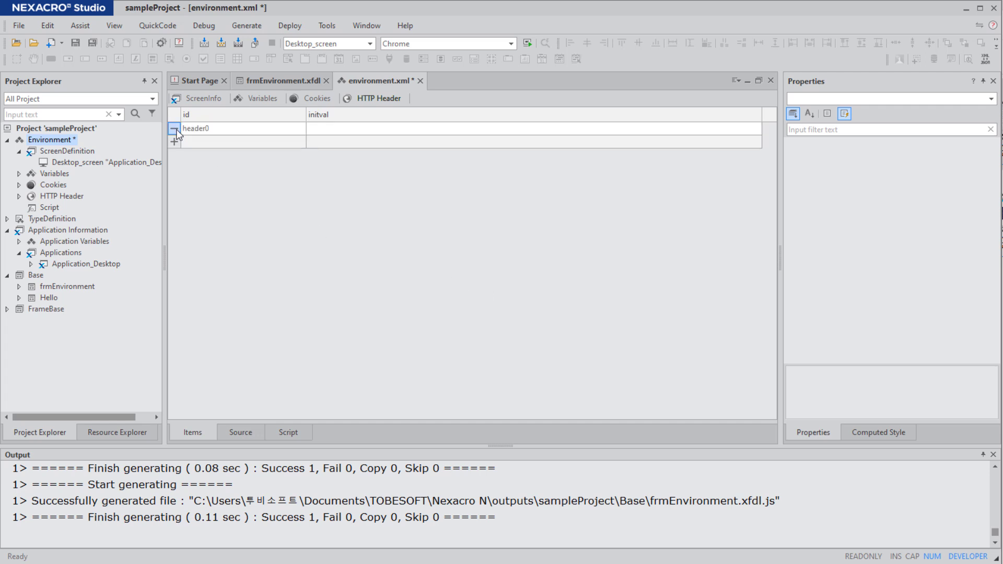
left_click(174, 141)
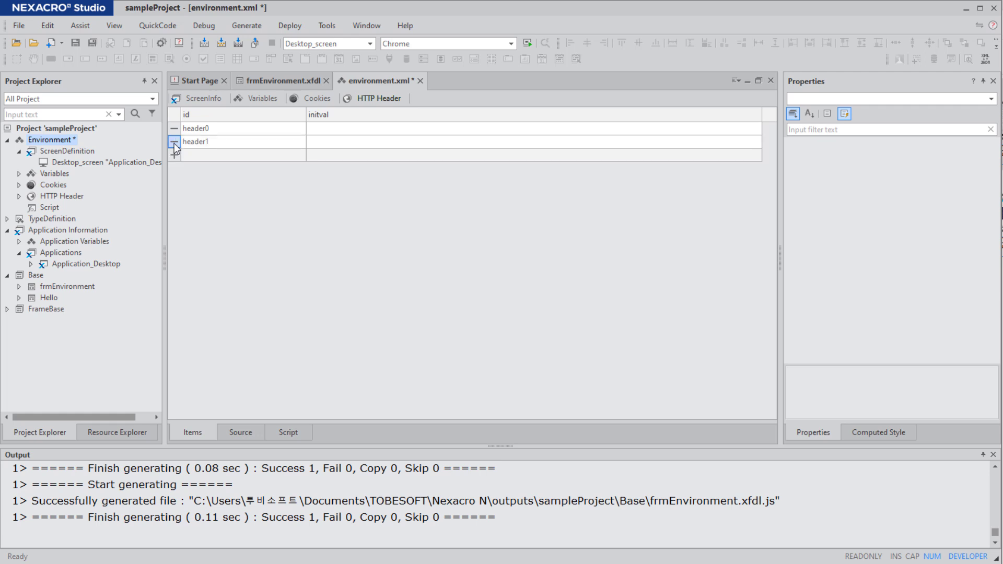
left_click(228, 129)
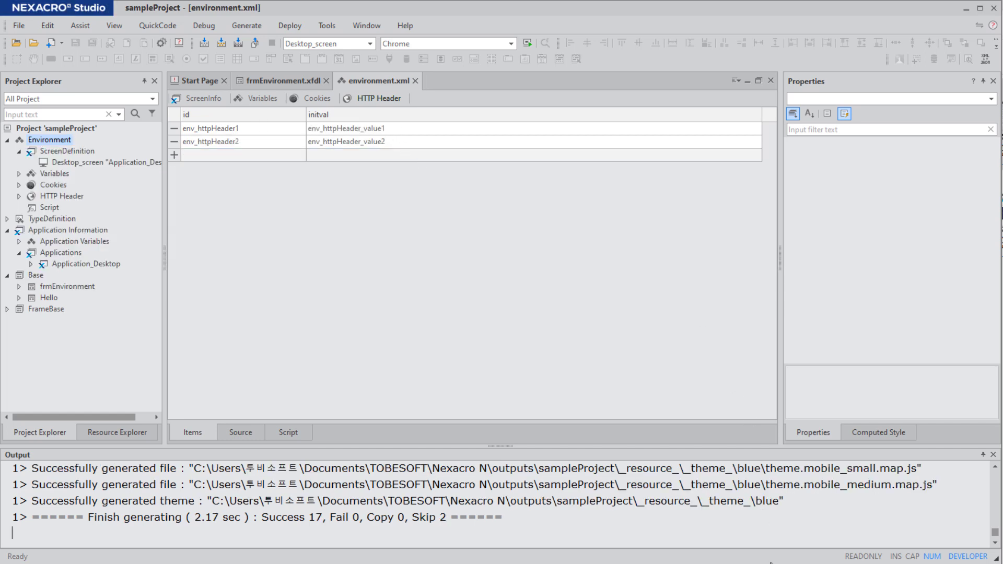
Step: Switch to Fiddler Classic and inspect env_httpHeader1 and env_httpHeader2 in the request headers of the theme.desktop.map.js session
key("alt+Tab")
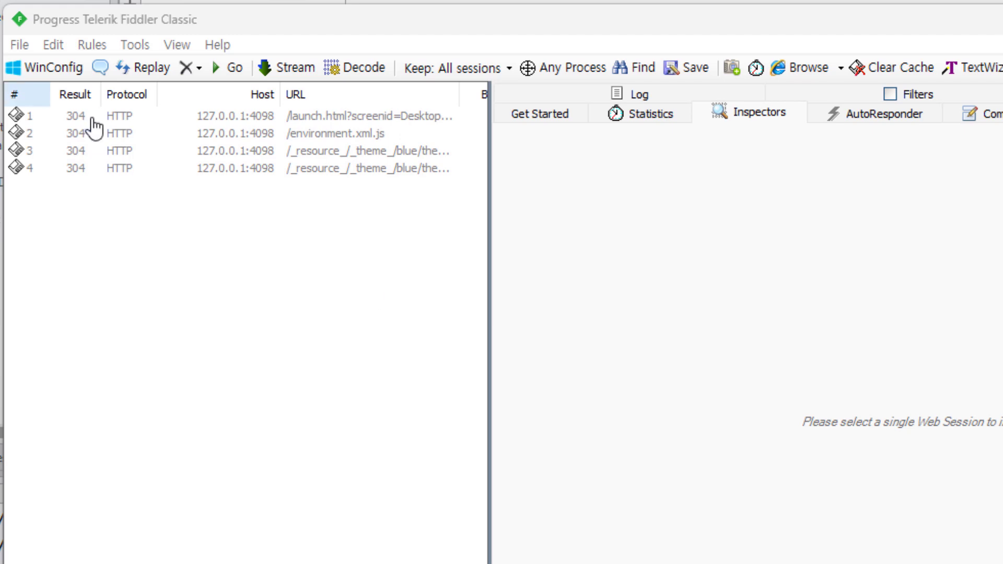
left_click(302, 167)
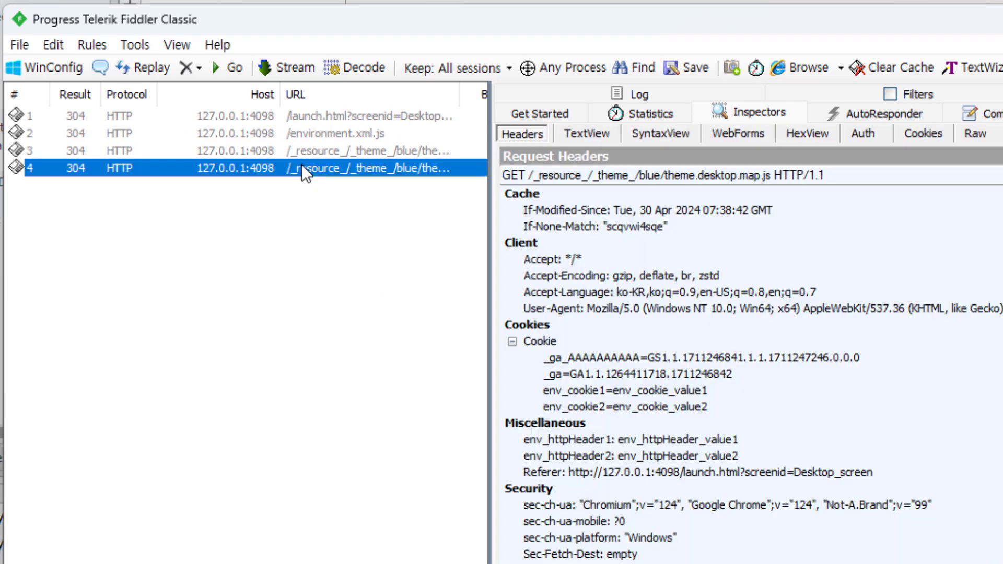
left_click(707, 438)
left_click(709, 455)
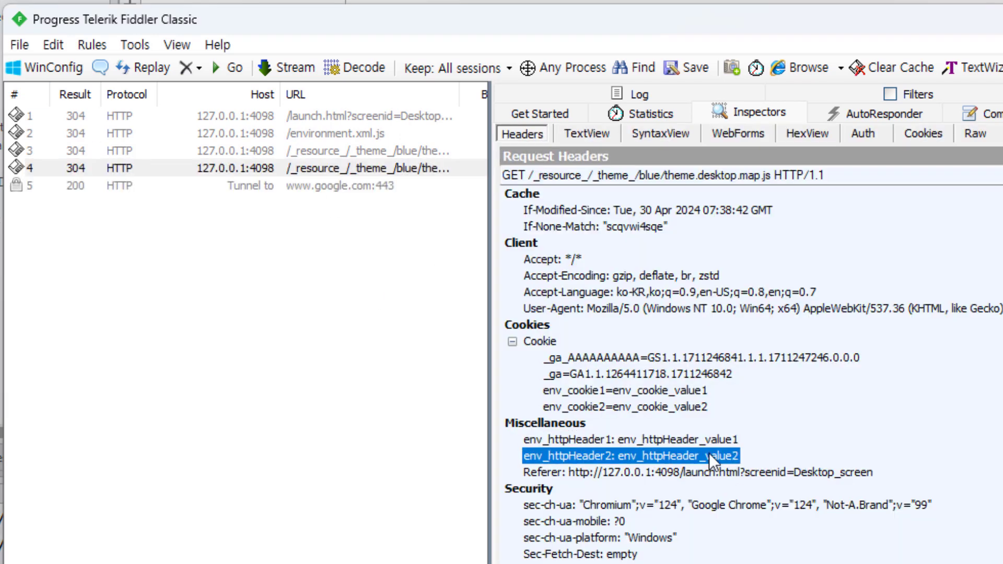
Step: Switch to Nexacro Studio and script the HttpHeader button's onclick to read env_httpHeader1 into headerValue, set it to "Nexacro N24" and remove it, with comments
key("alt+Tab")
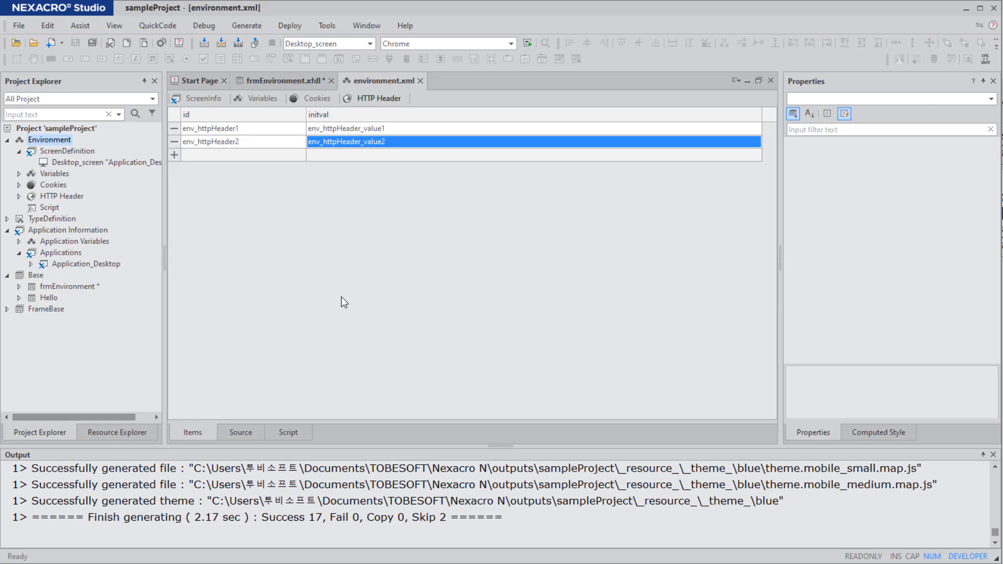
left_click(285, 80)
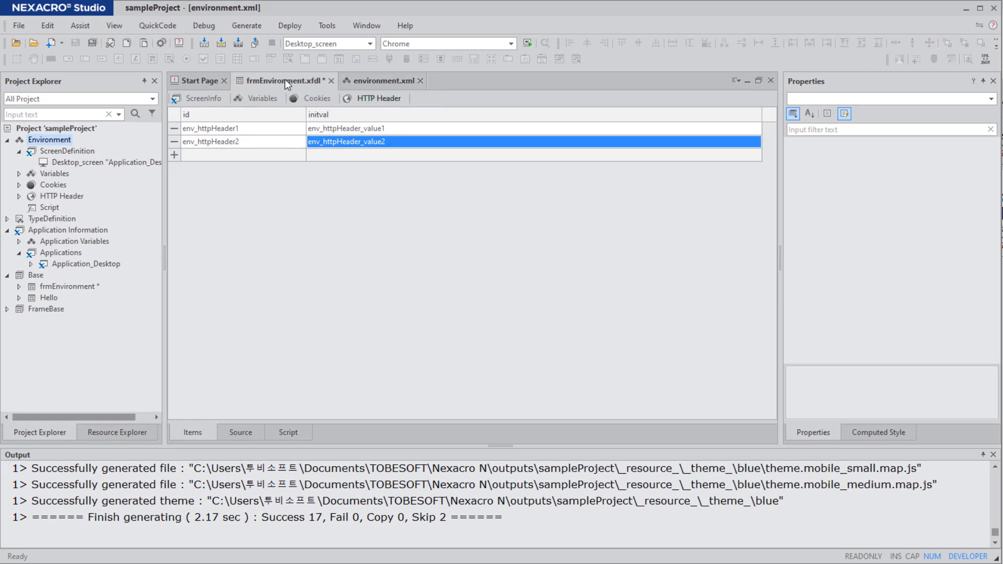
double_click(474, 175)
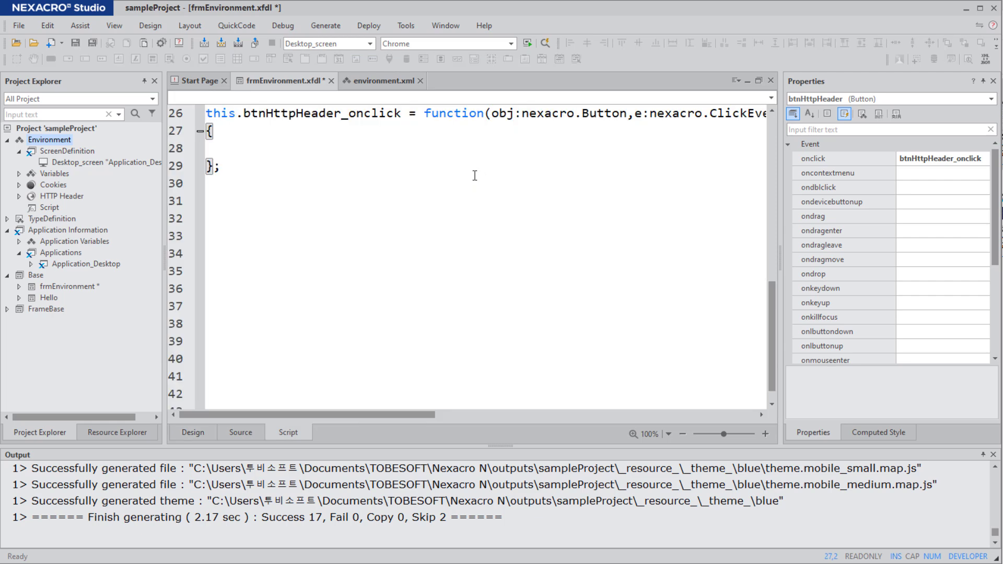
key("Down")
type("// HTTP Header 값 반환     var headerValue = nexacro.getHTTPHeaderVariable(\"env_httpHeader1\");")
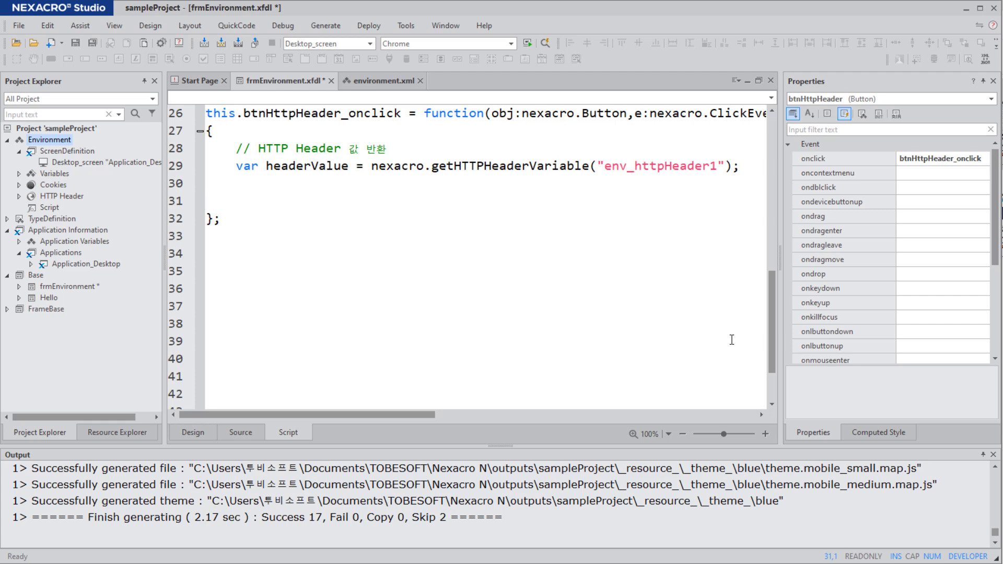
type("// HTTP Header 추가     nexacro.setHTTPHeaderVariable(\"env_httpHeader1\", \"Nexacro N24\");")
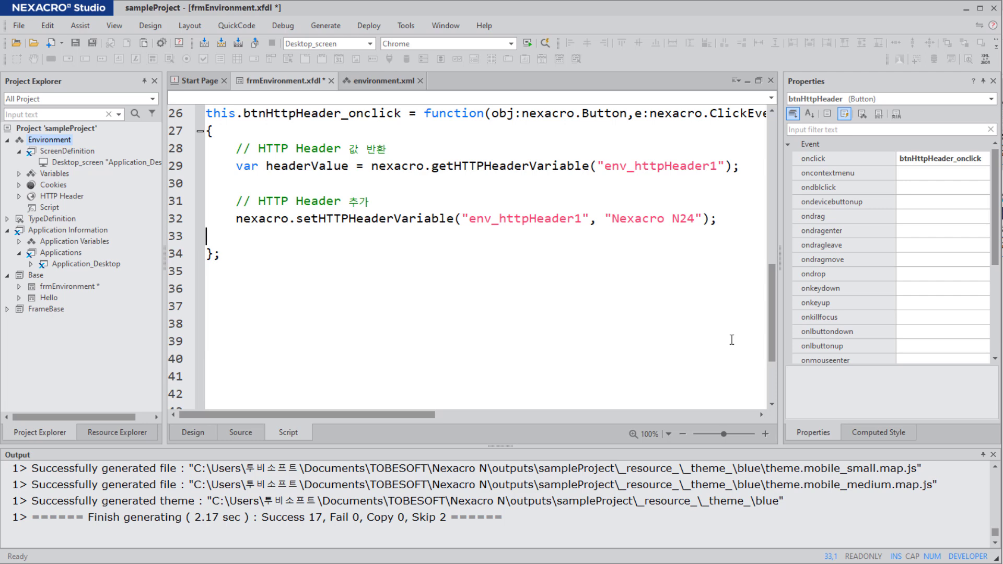
type("// HTTP Header 제거 nexacro.removeHTTPHeaderVariable(\"env_httpHeader1\");")
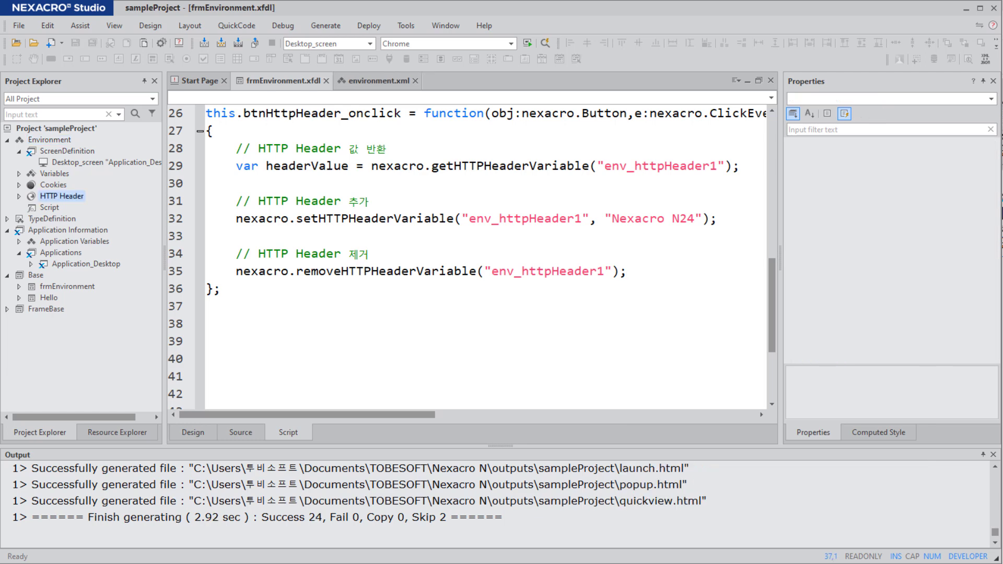
Step: Define the function efn_commFuction returning "Environment Function Call" in the Environment script and save it
left_click(57, 208)
double_click(58, 210)
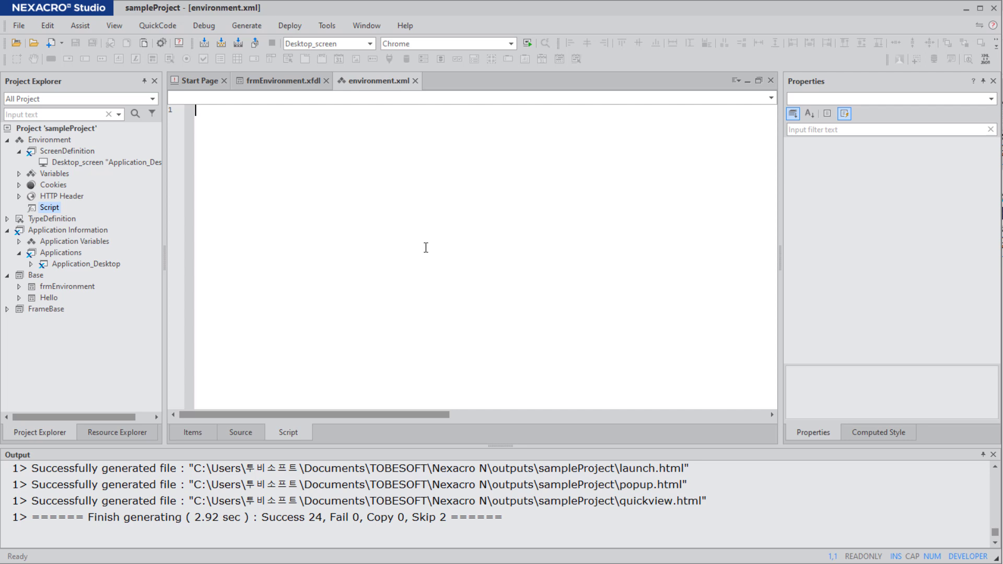
type("this.efn_commFuction = function() { \treturn \"Environment Function Call\"; }")
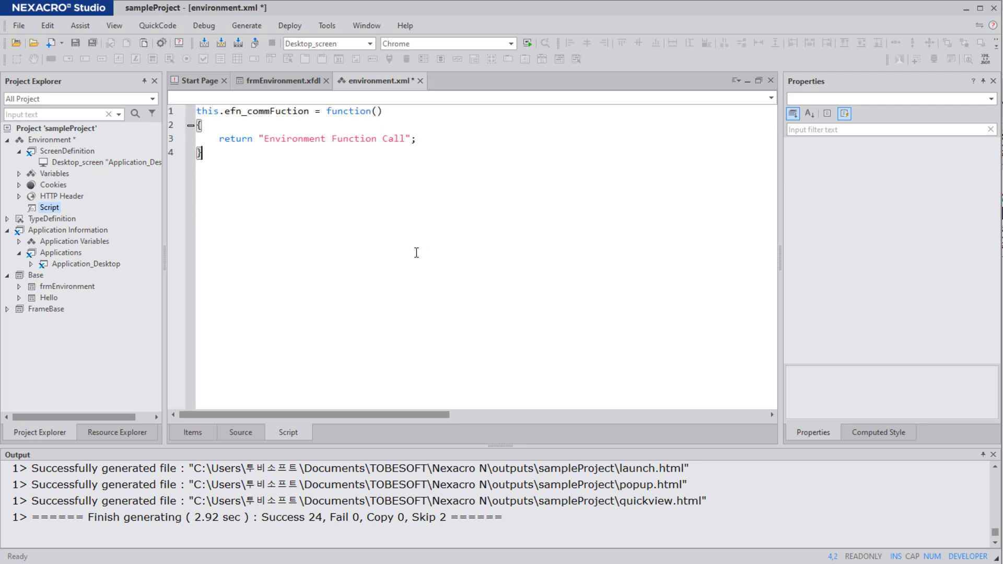
scroll(417, 255, "up", 2)
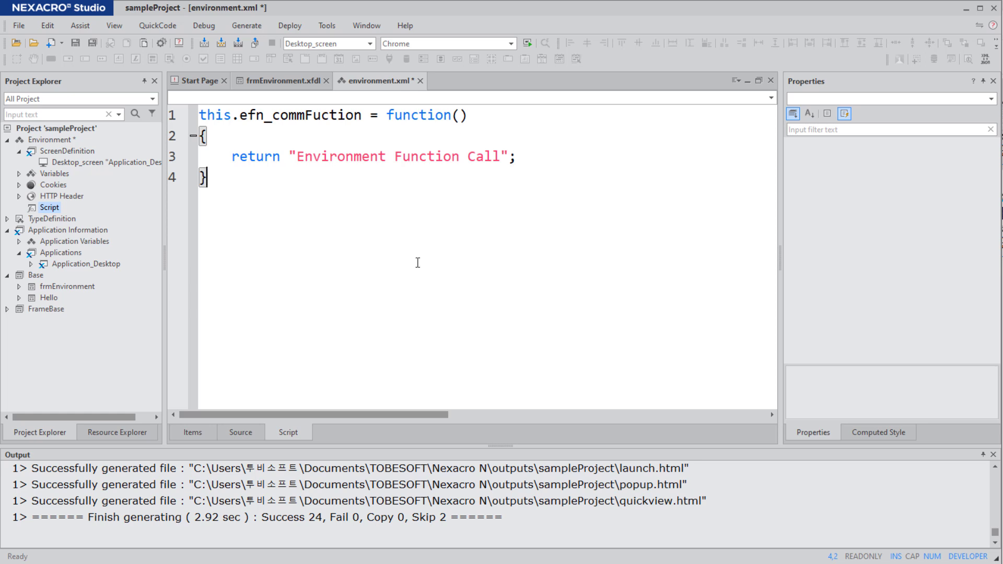
key("ctrl+s")
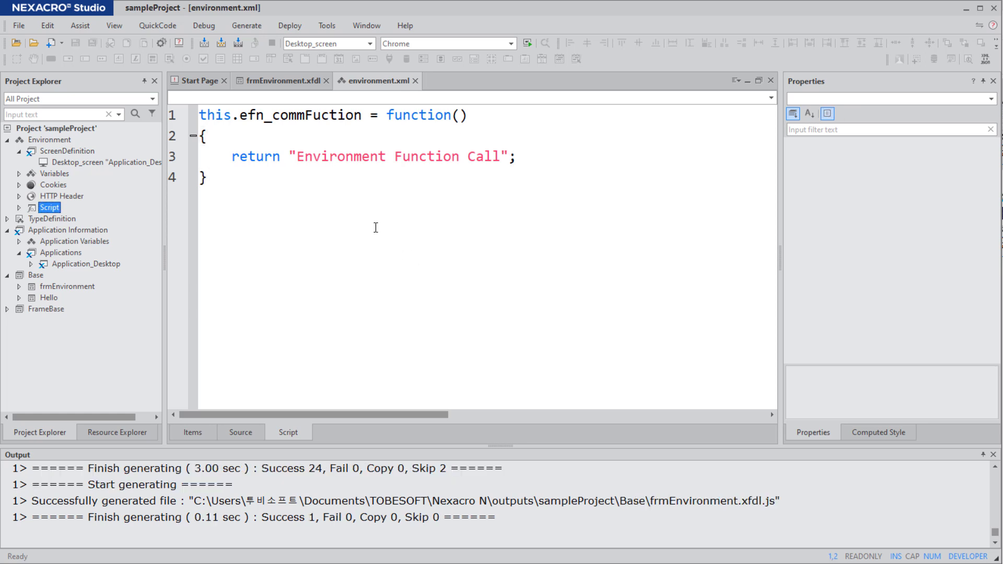
Step: Script the Script button's onclick in frmEnvironment to get the environment as objEnv and alert objEnv.efn_commFuction(), with a comment, and save
left_click(272, 83)
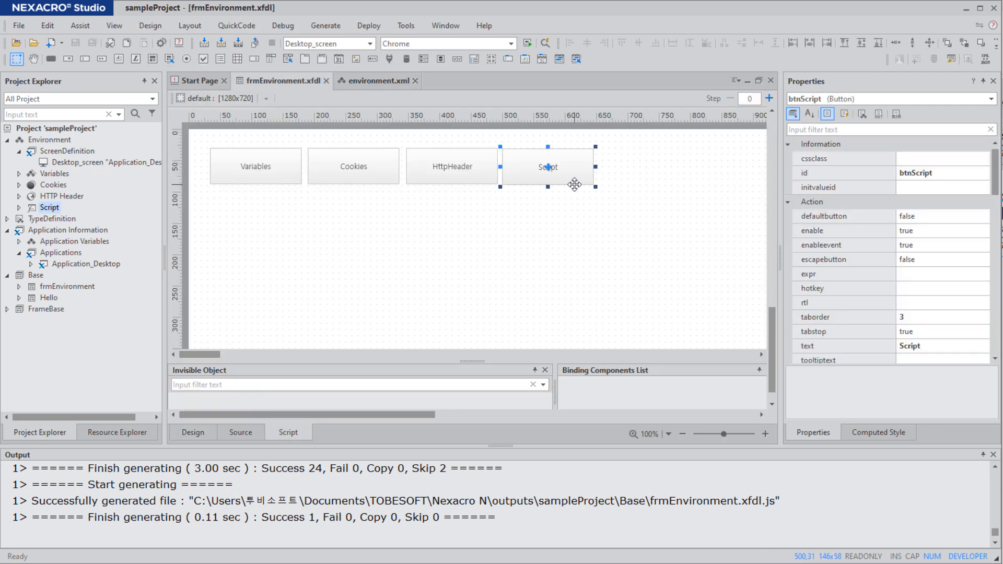
double_click(574, 185)
type("// Environment Object를 이용하여 접근 var objEnv = nexacro.getEnvironment(); this.alert(objEnv.efn_commFuction());")
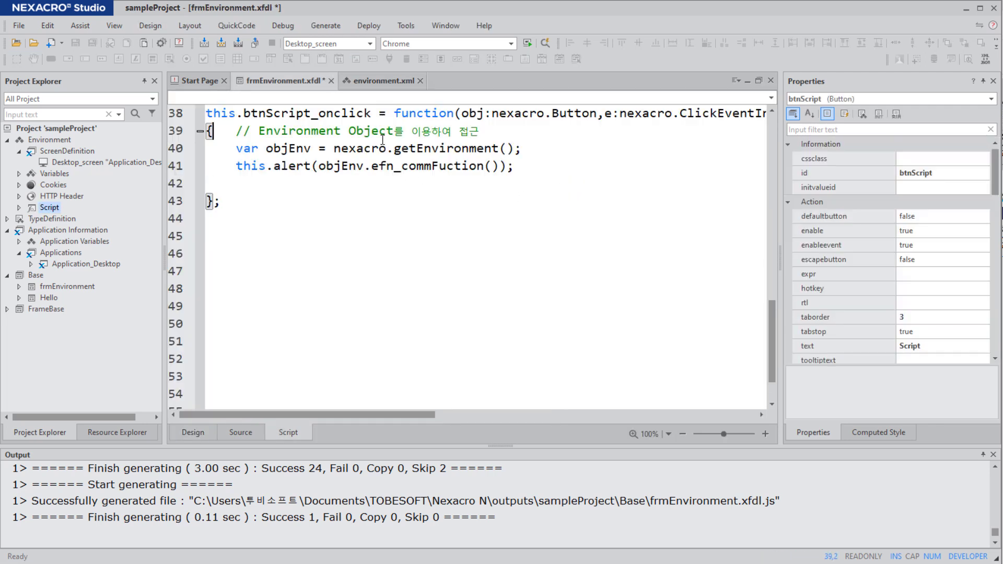
left_click(235, 137)
key("Return")
key("Tab")
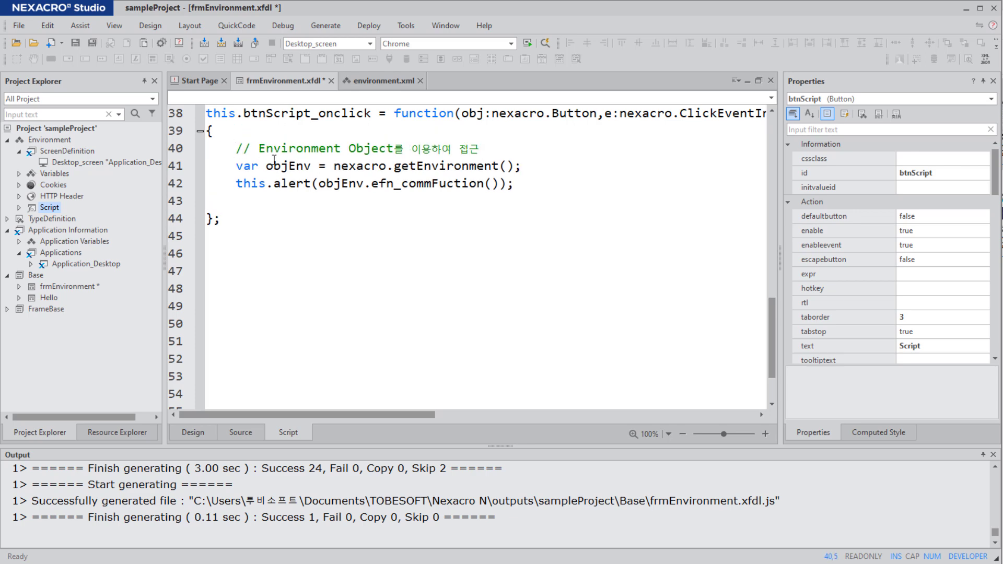
key("ctrl+s")
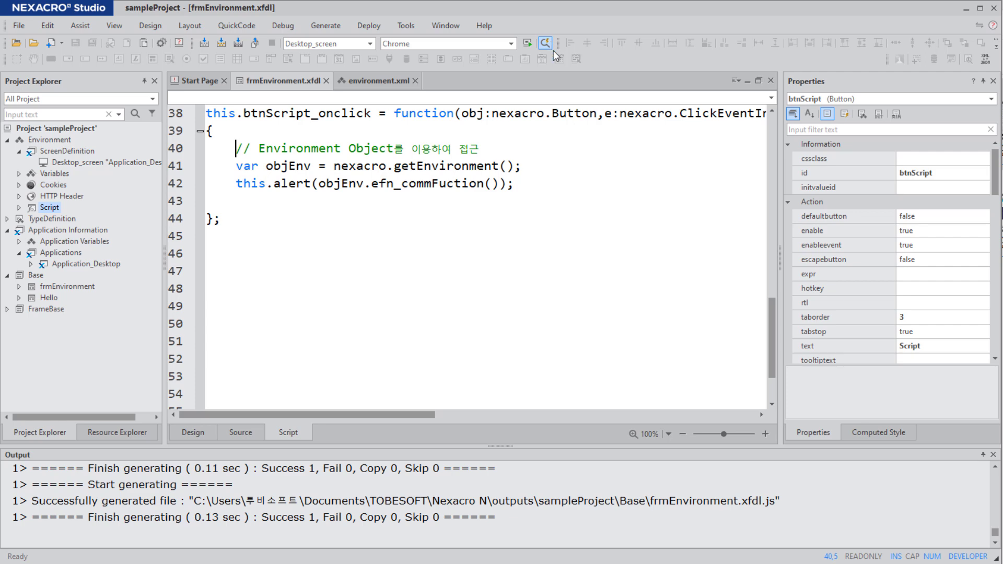
Step: Preview the frmEnvironment form in Chrome and run its Script button to check the environment function call
left_click(546, 45)
left_click(587, 381)
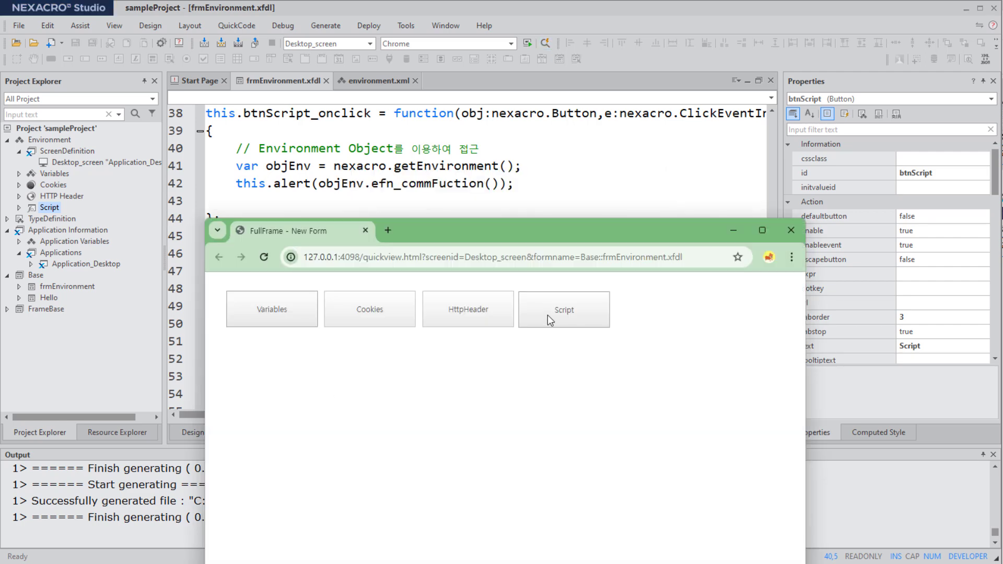
left_click(548, 315)
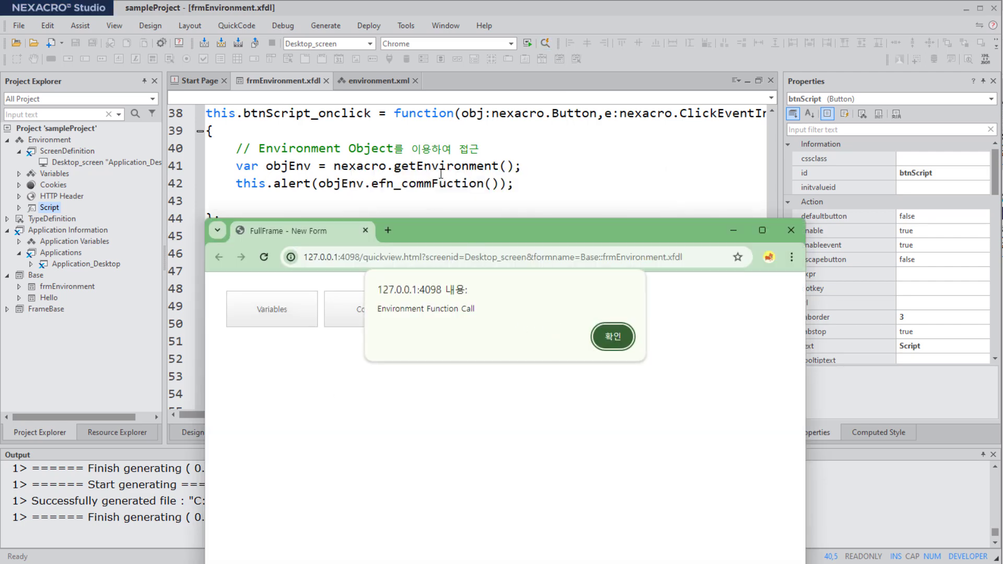
left_click(393, 76)
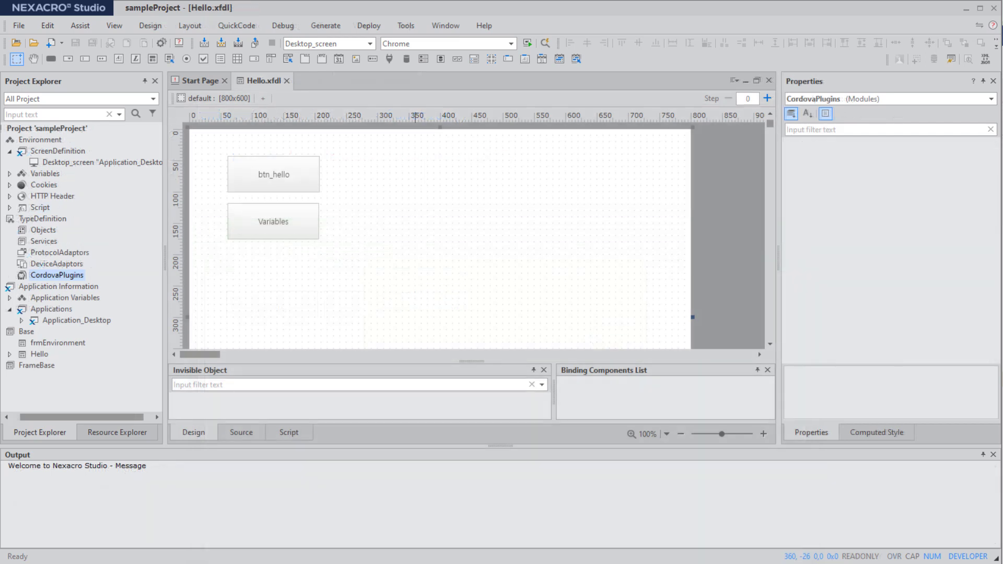
Step: Look through the TypeDefinition entries, open the Objects definition and select the ComComp.json module
left_click(32, 221)
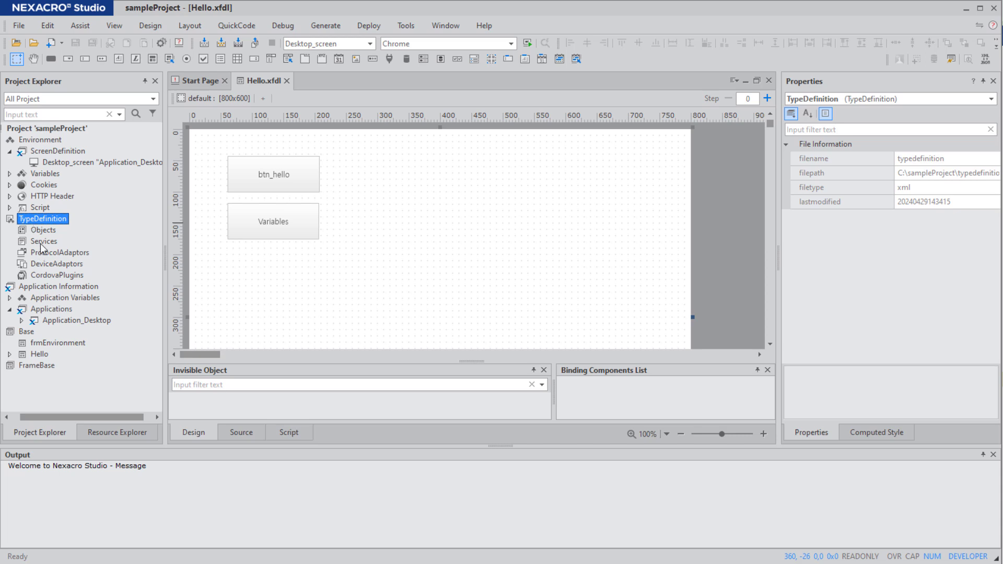
left_click(43, 231)
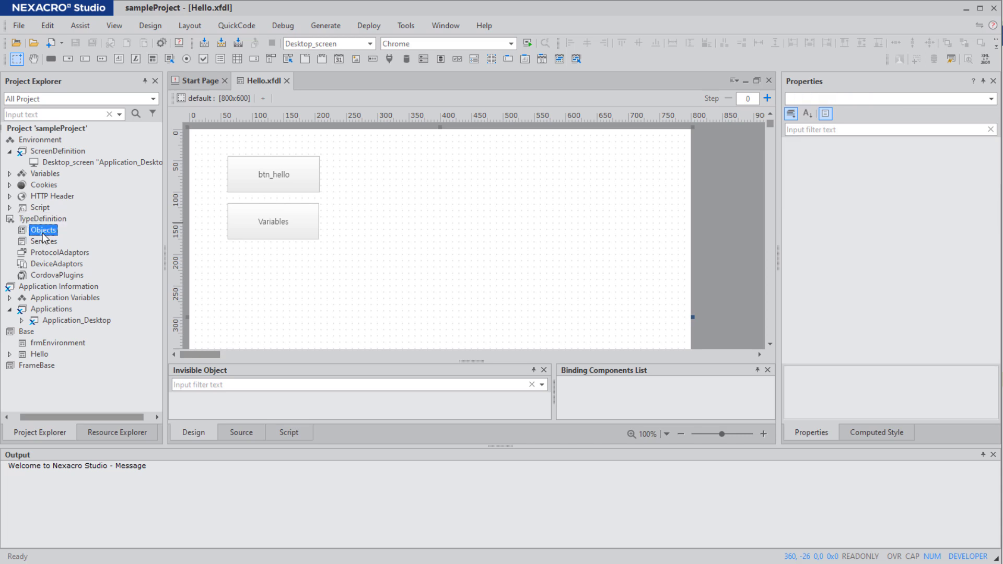
left_click(46, 253)
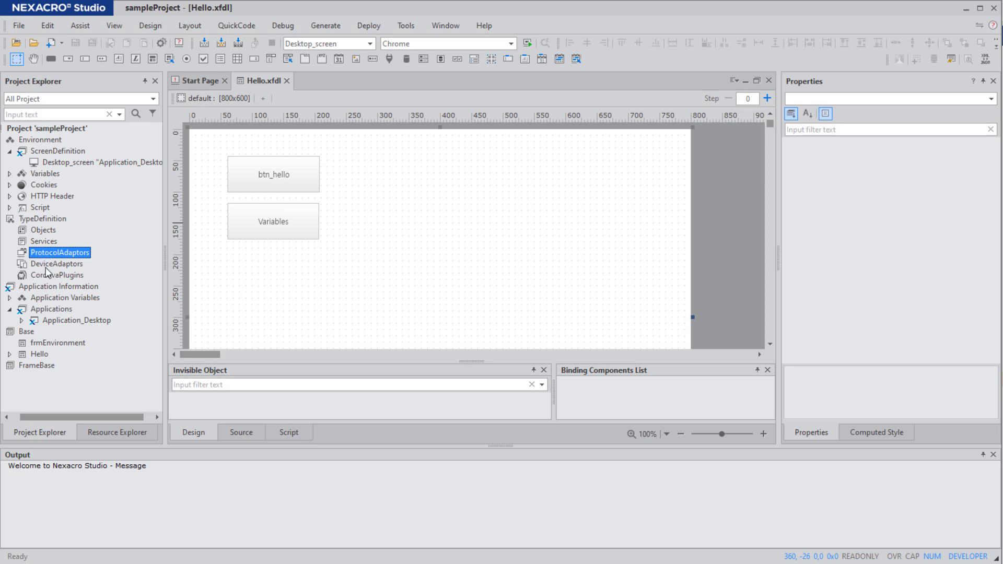
left_click(48, 265)
left_click(54, 230)
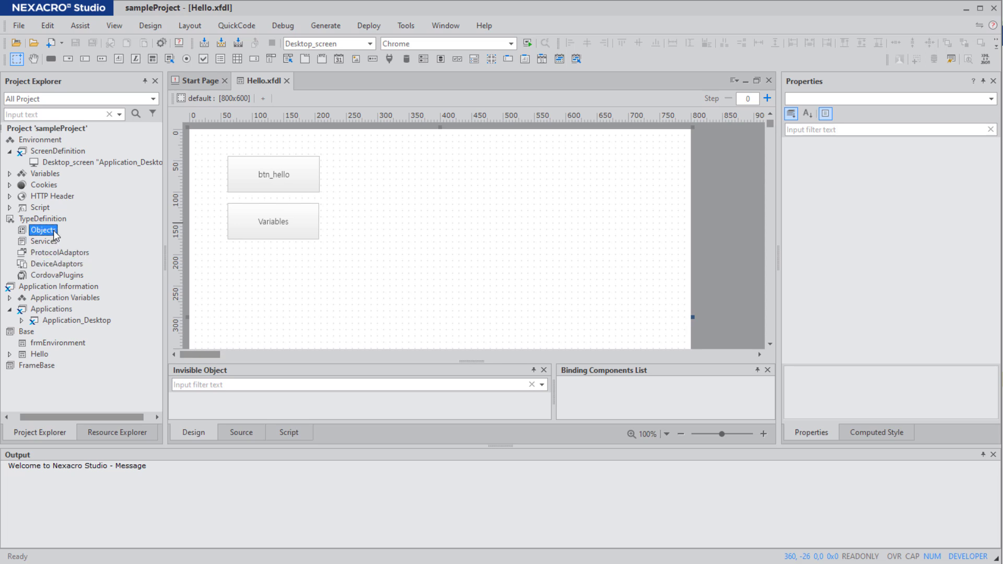
double_click(53, 231)
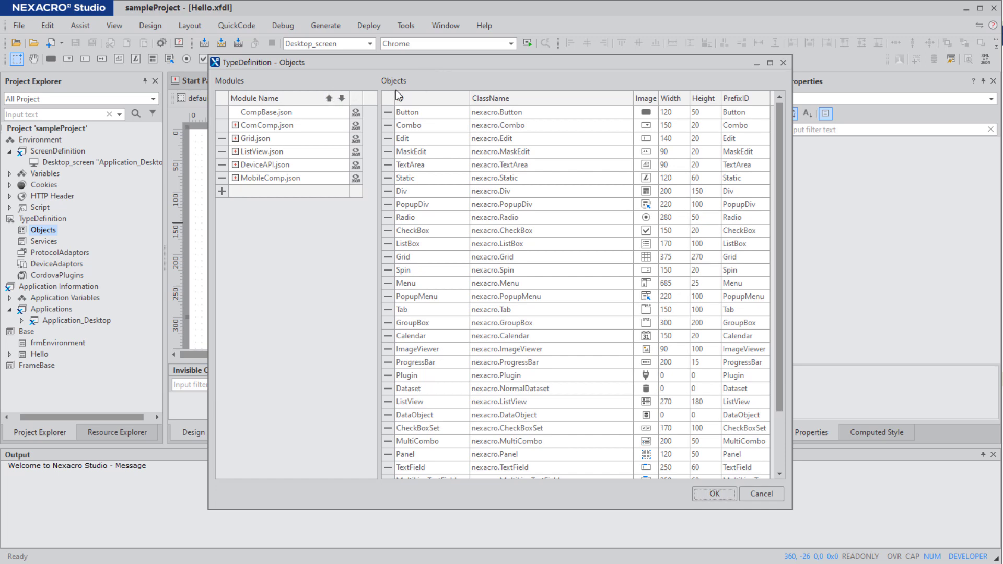
left_click(290, 128)
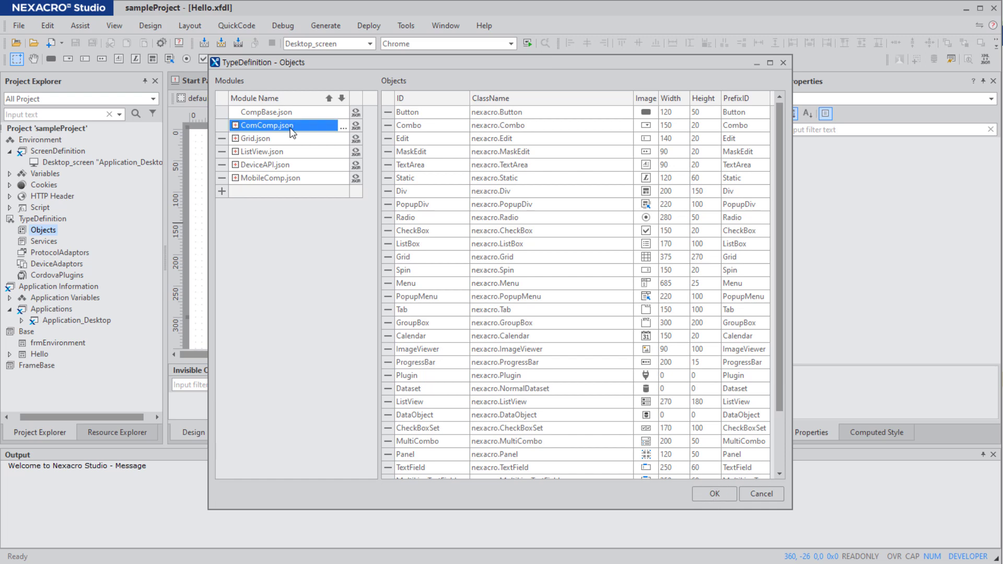
Step: View the ComComp.json module's source, close it, and expand the module to inspect its components, selecting nexacro.Static
left_click(356, 128)
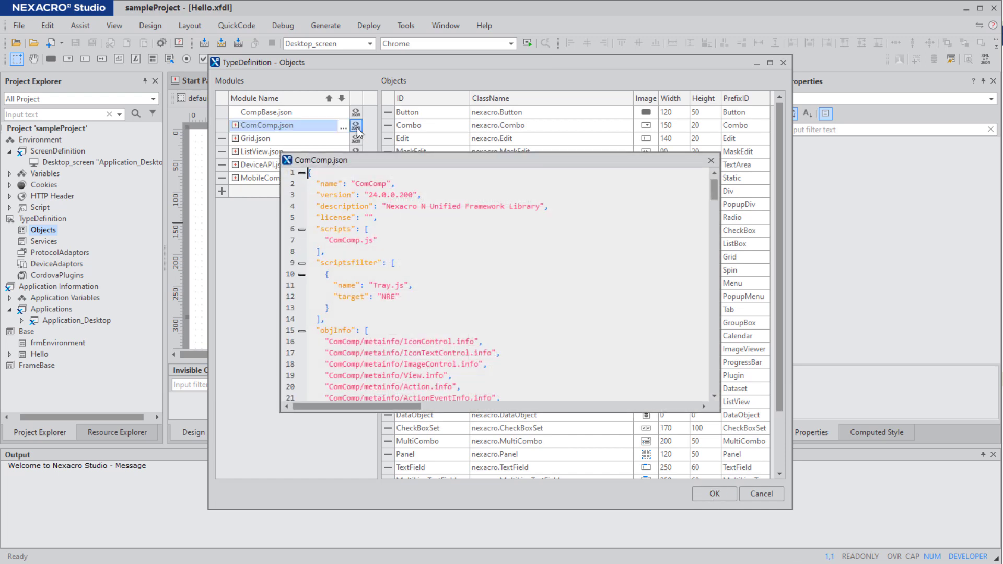
left_click(711, 160)
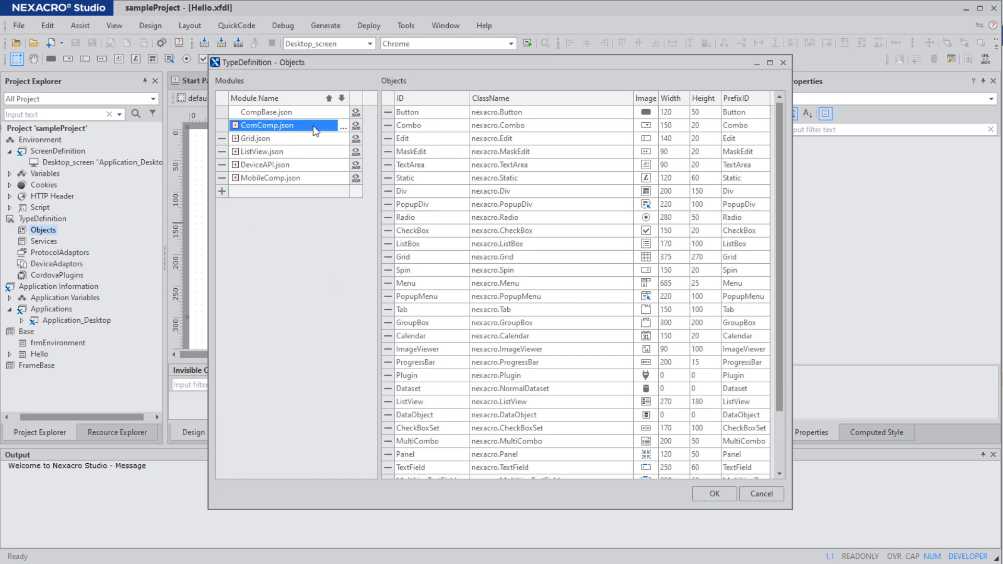
left_click(235, 125)
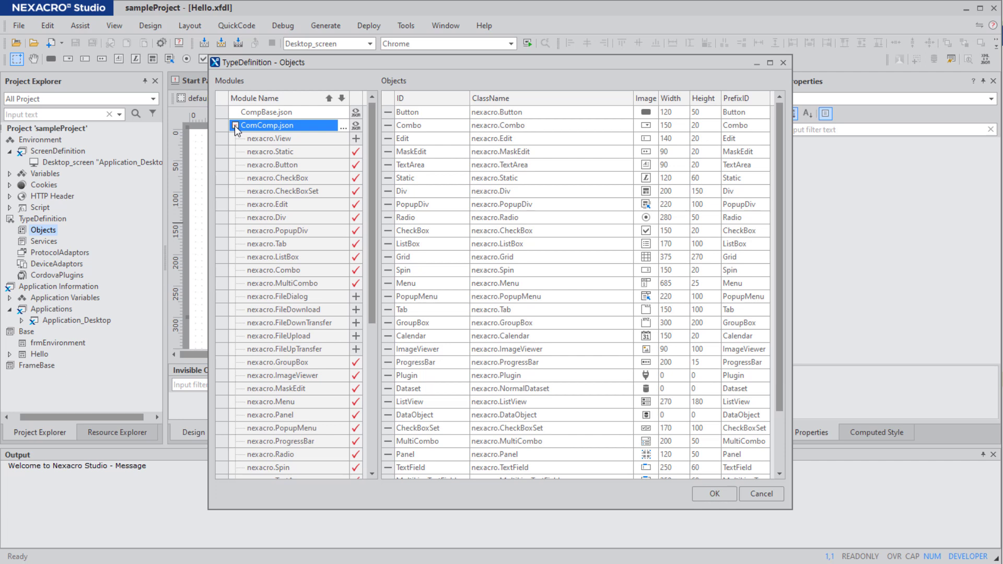
mouse_move(371, 178)
left_mouse_down()
mouse_move(372, 265)
mouse_move(373, 177)
left_mouse_up()
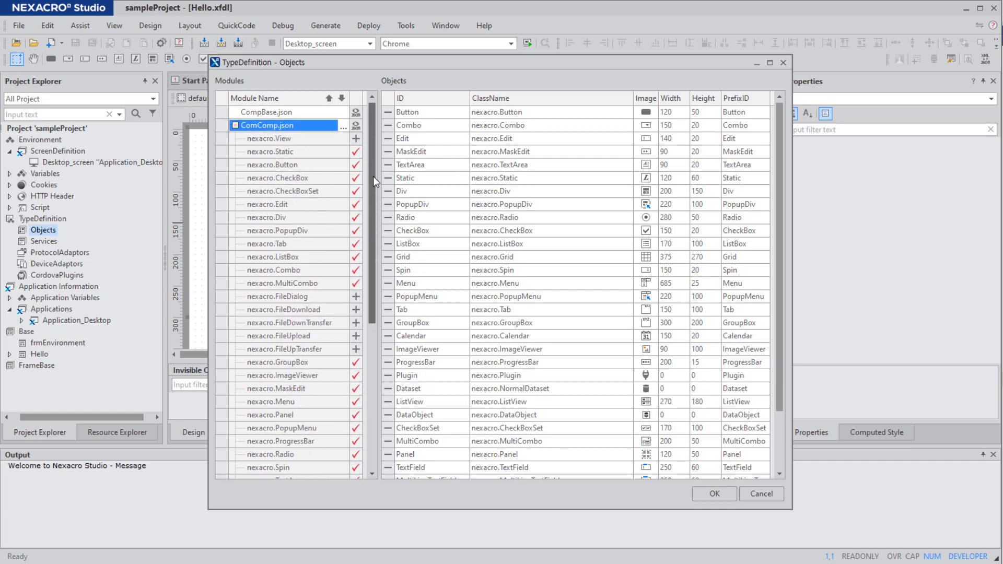
left_click(288, 152)
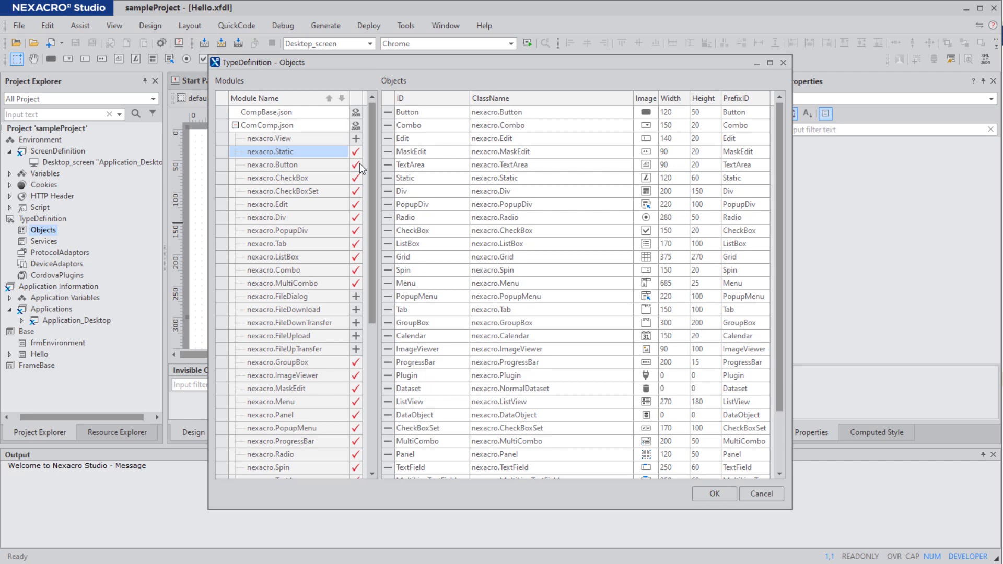
Step: Look through the registered objects such as Div, TextArea and CheckBox, and view the classes available for adding without adding one
left_click(411, 192)
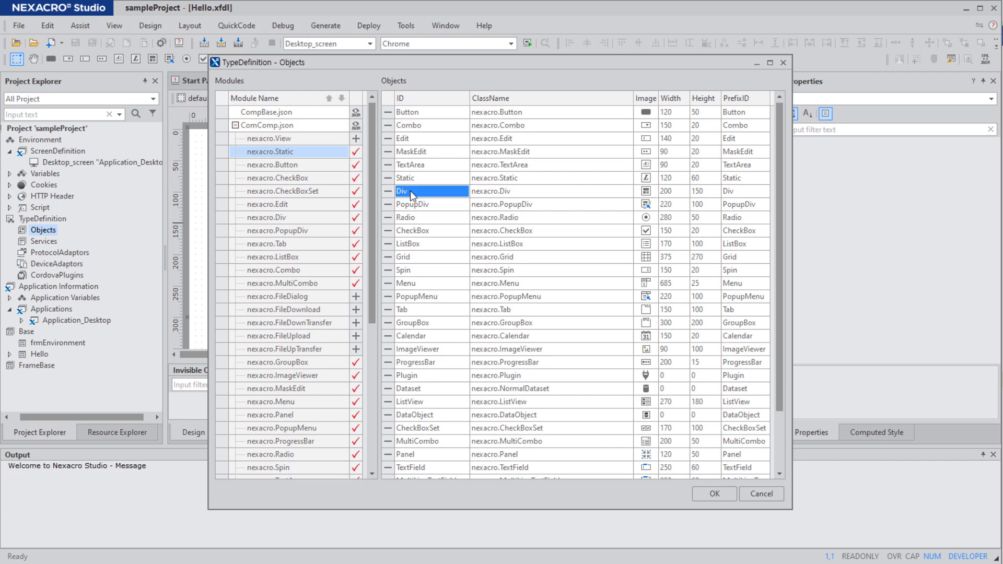
left_click(434, 130)
left_click(438, 165)
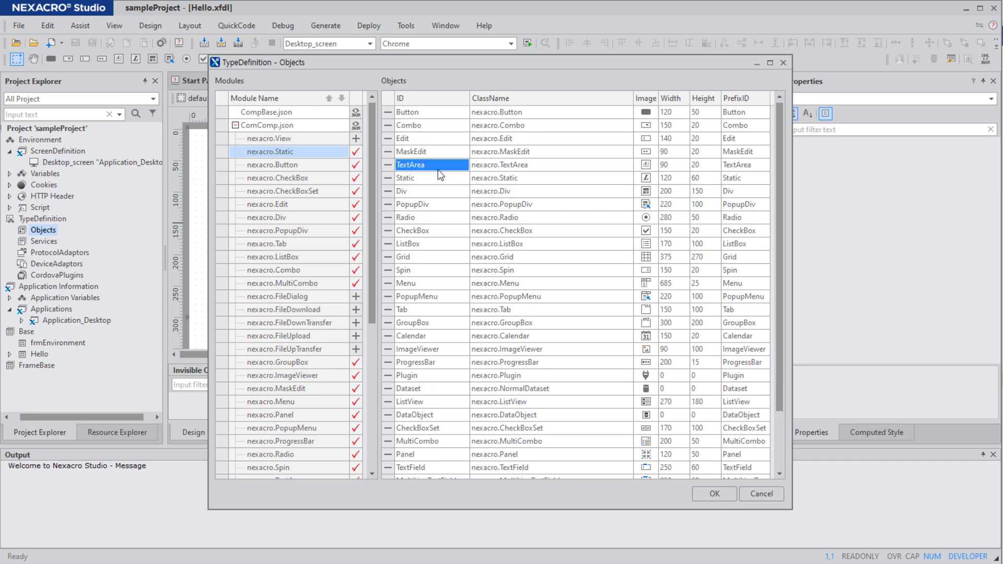
left_click(439, 230)
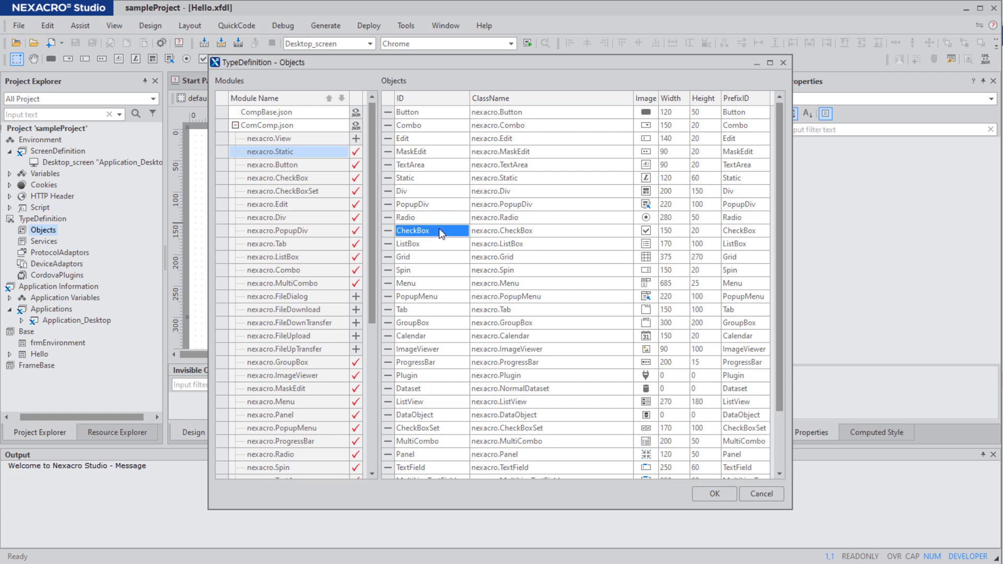
scroll(464, 375, "down", 2)
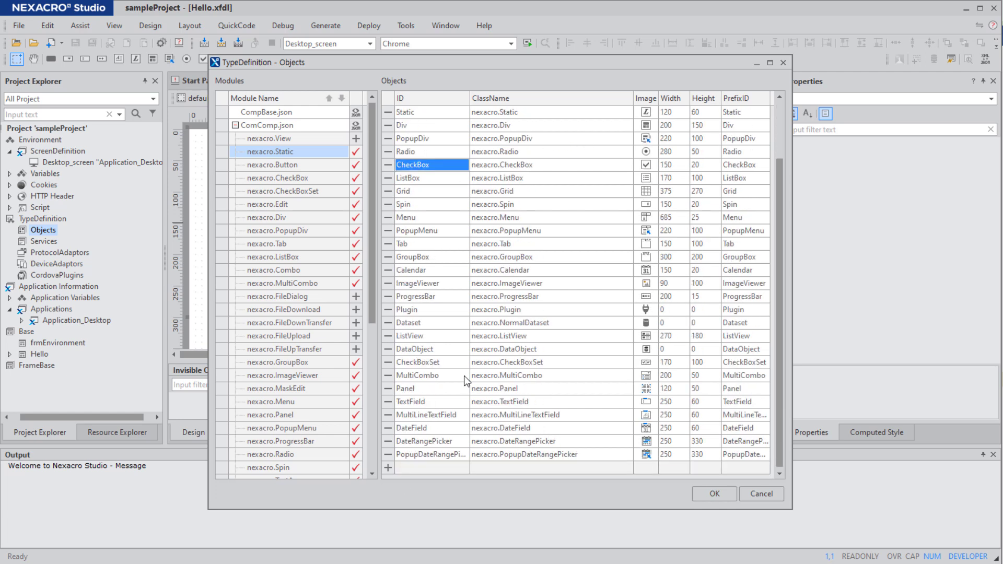
left_click(387, 468)
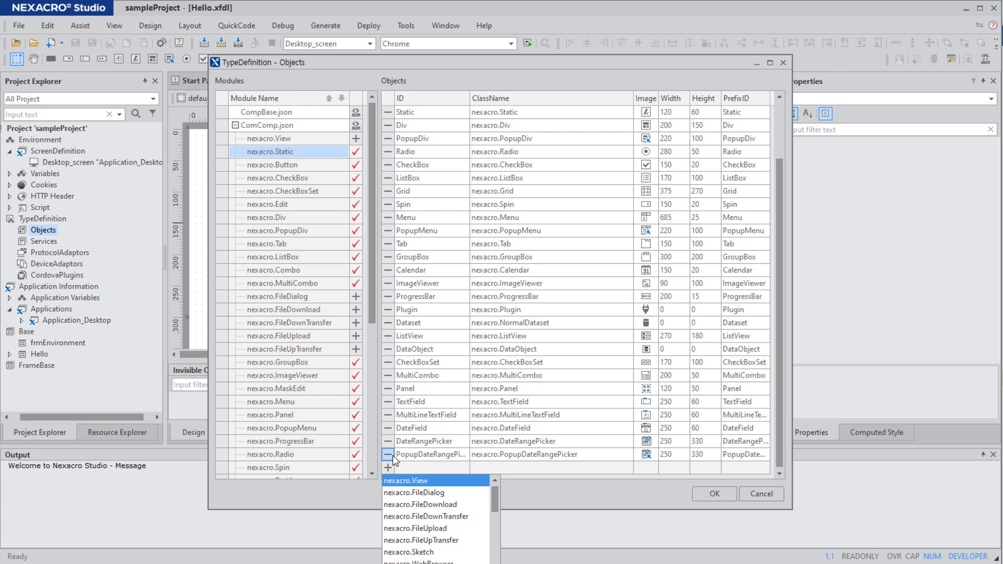
left_click(519, 390)
scroll(595, 218, "up", 2)
Step: Examine the objects' Image, Width, Height and PrefixID columns and close the Objects definition without changes
left_click(654, 98)
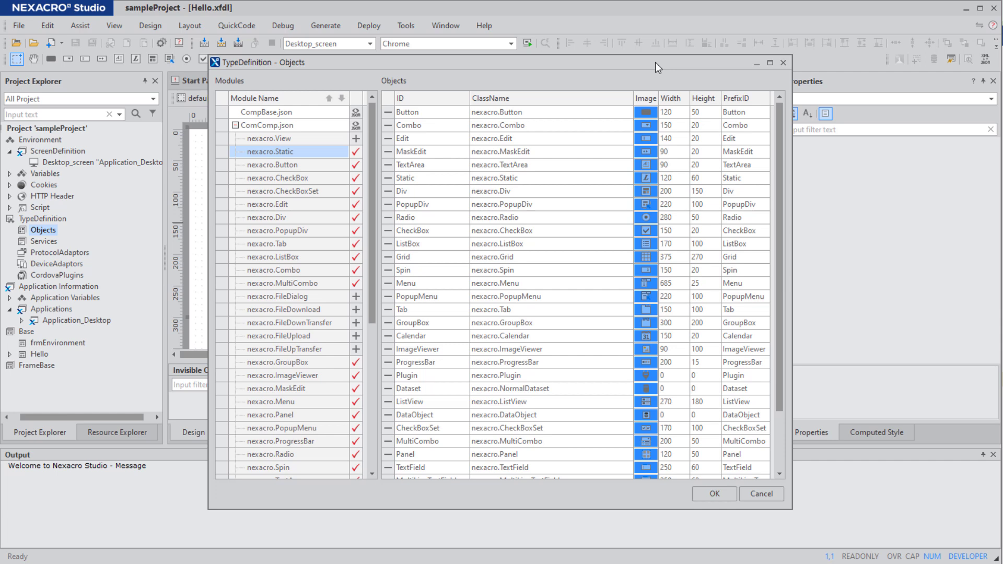
left_click(672, 98)
left_click(701, 98)
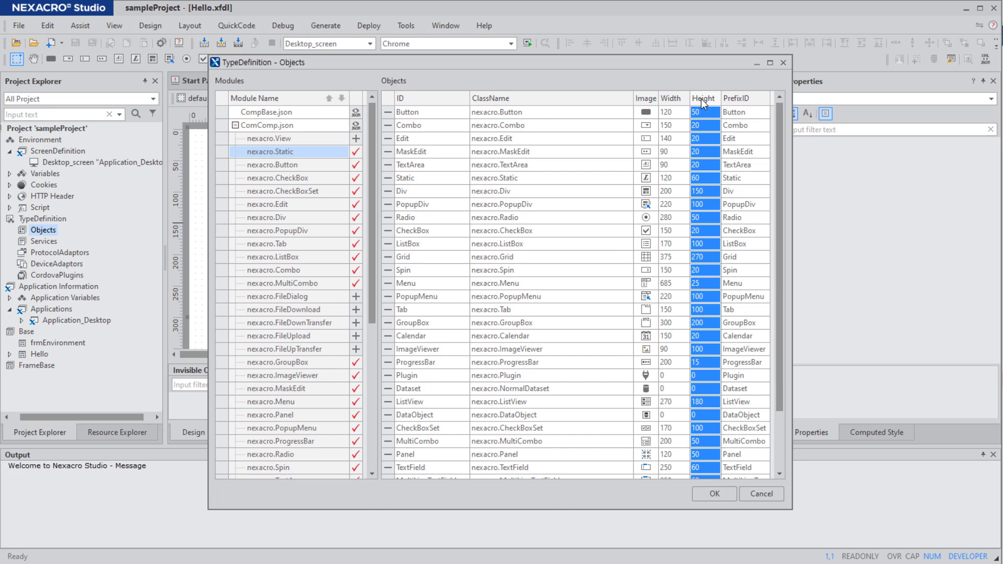
left_click(746, 99)
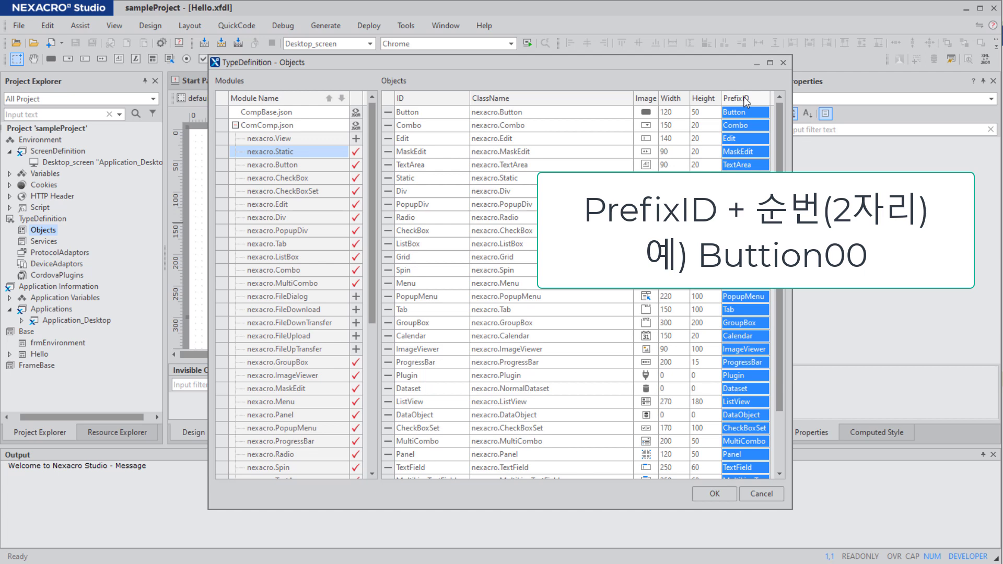
left_click(760, 495)
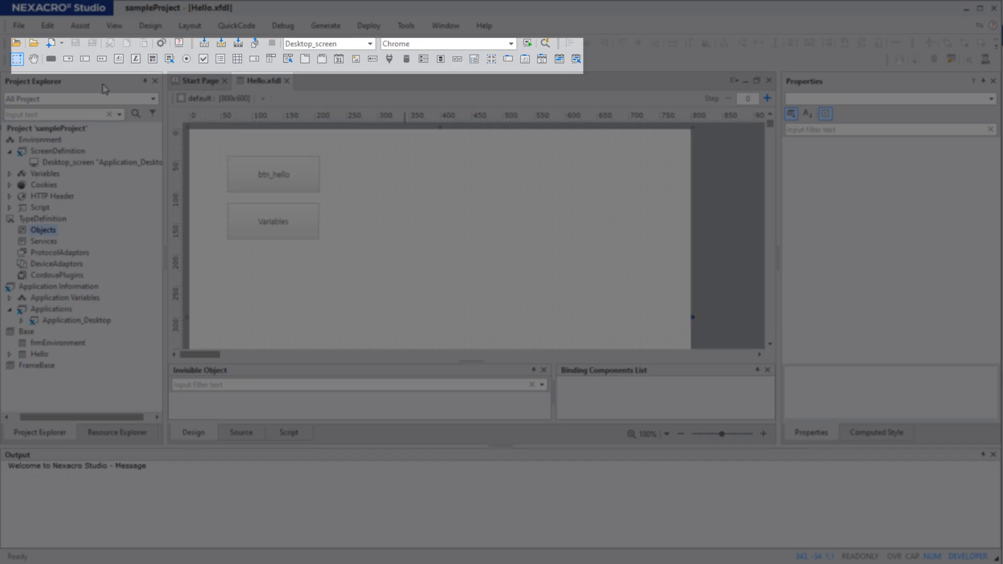
Step: Check the Button component tool, open the Services definition and examine the initvalue, xcssrc and imagerc resource services
left_click(50, 59)
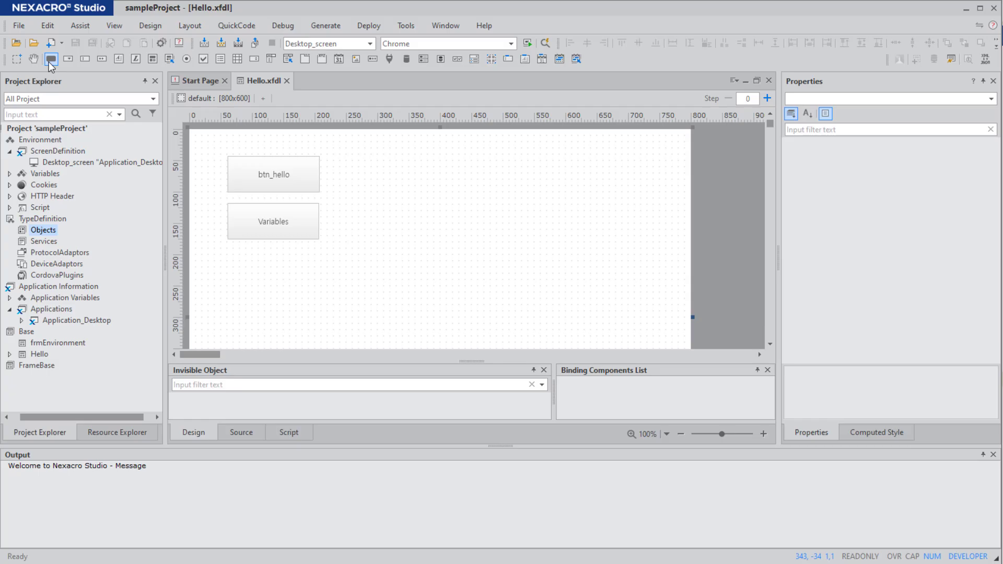
left_click(43, 241)
double_click(44, 241)
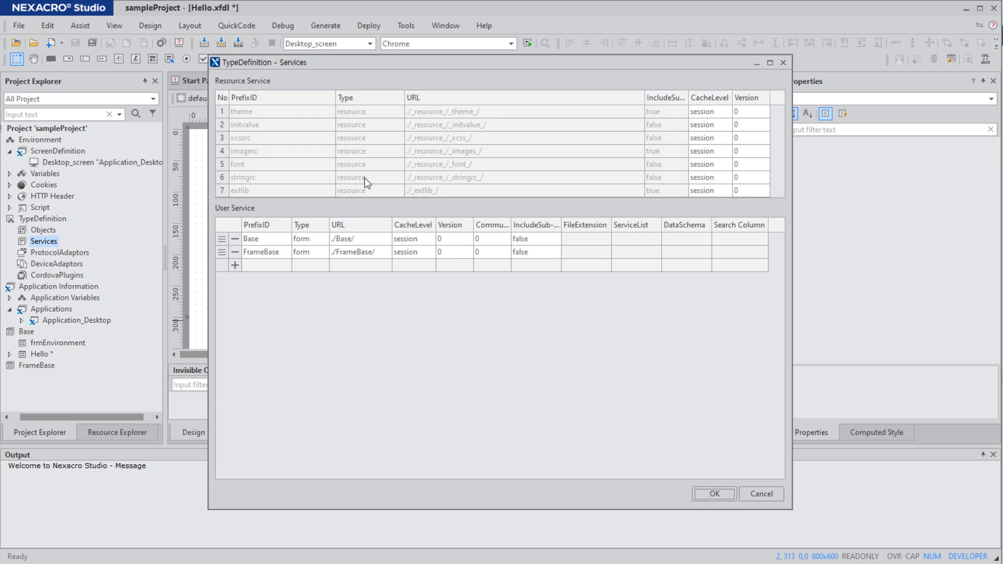
left_click(284, 126)
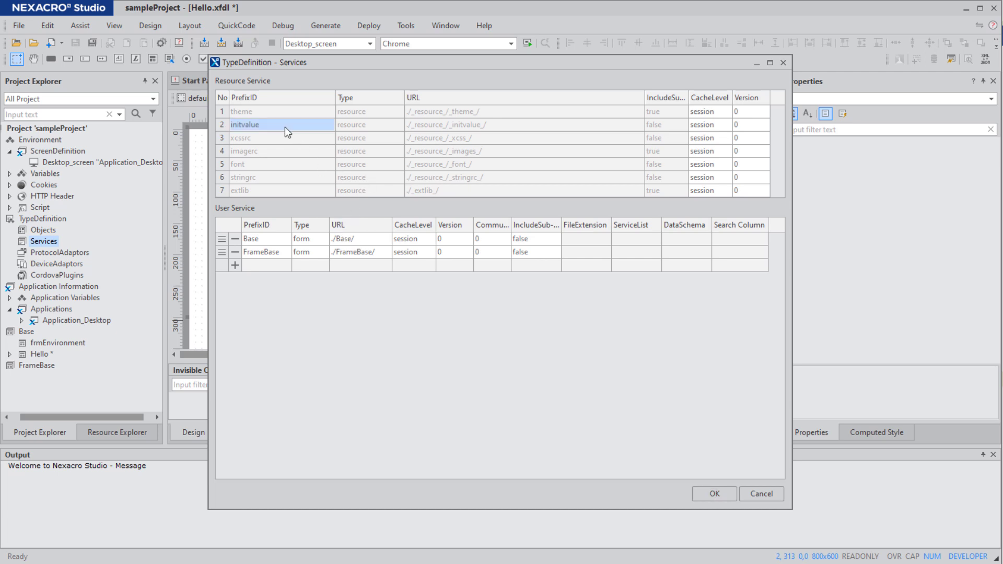
left_click(302, 143)
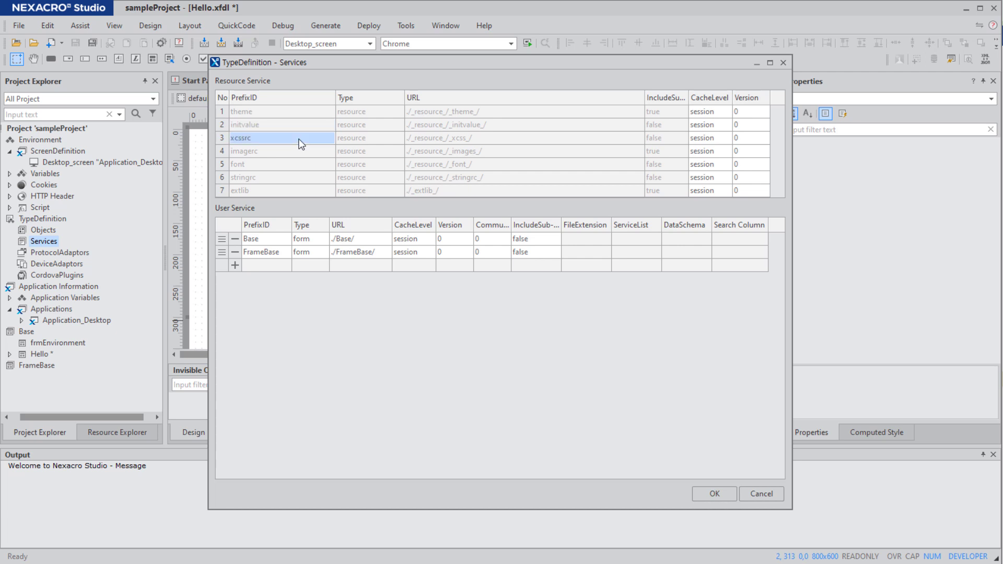
left_click(487, 142)
left_click(482, 153)
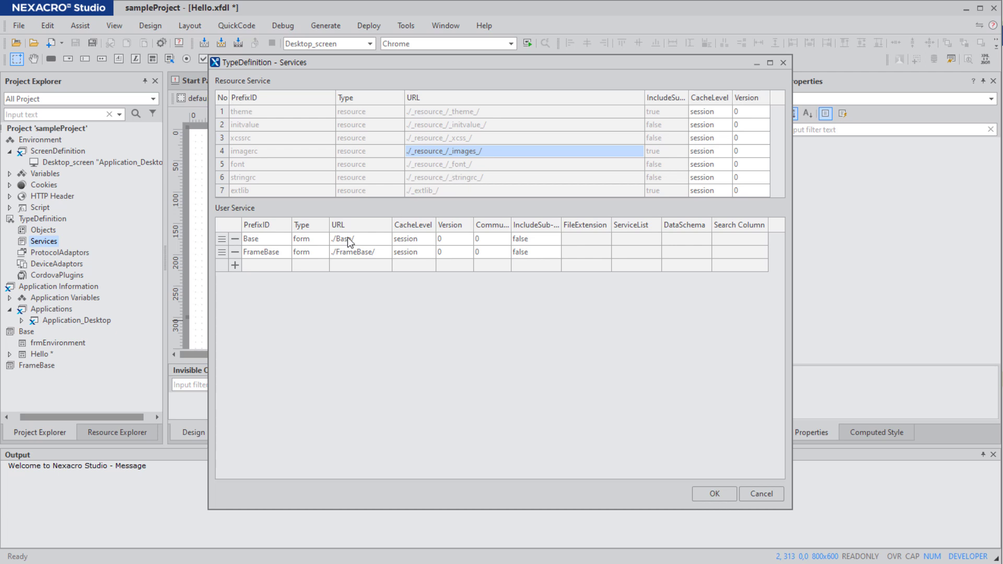
Step: View the types available for a new user service without adding one, and examine the Base and FrameBase services
left_click(233, 264)
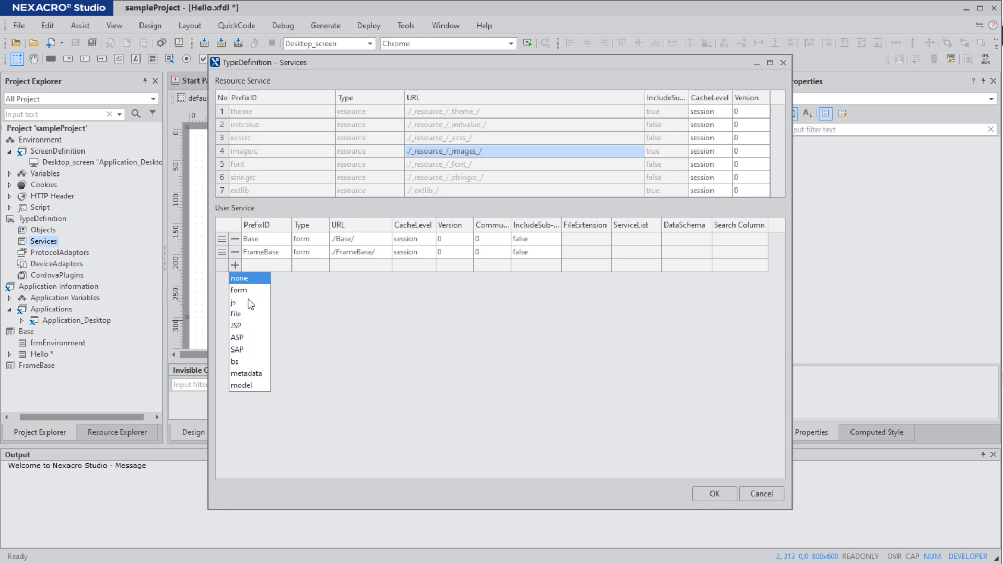
key("Down")
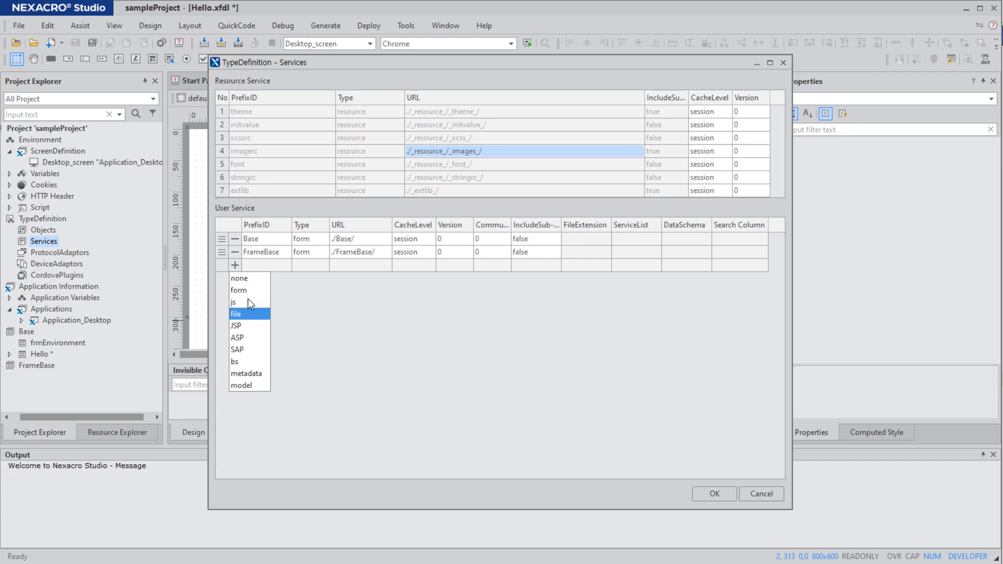
key("Escape")
left_click(282, 239)
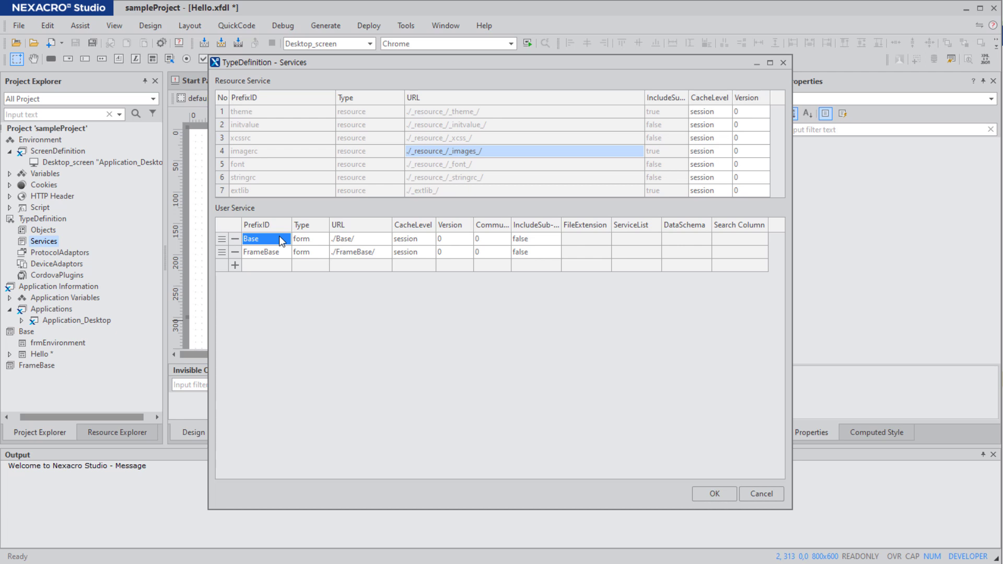
left_click(282, 253)
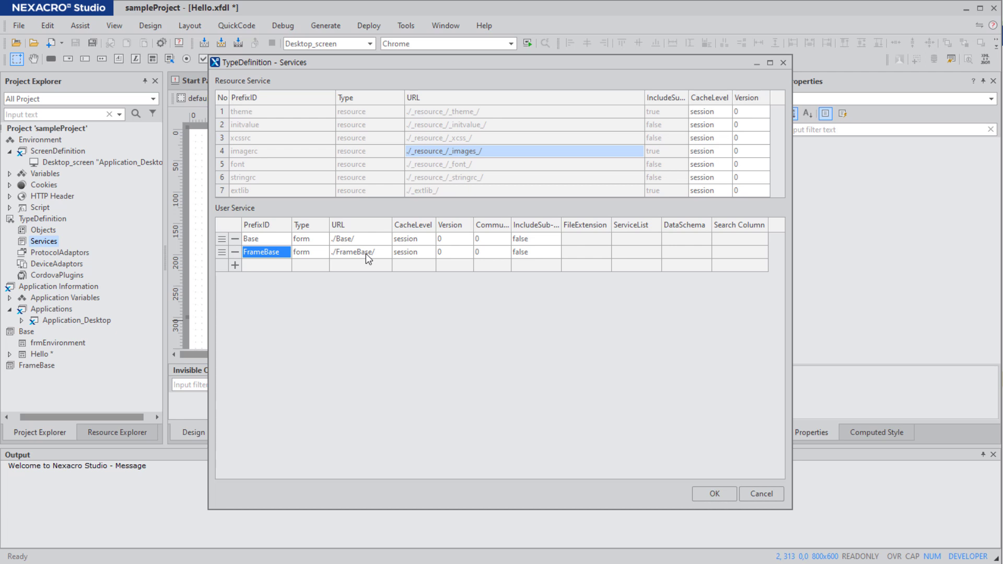
Step: Widen the IncludeSub-directory column of the user services and set it to true for FrameBase
left_click(526, 256)
left_click_drag(561, 223, 626, 223)
left_click(587, 226)
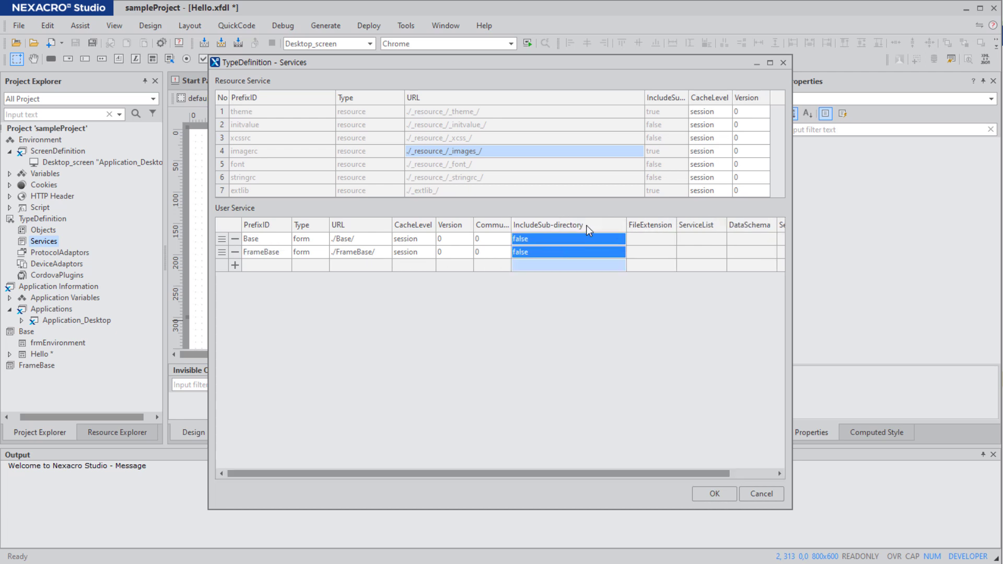
left_click(587, 255)
left_click(621, 253)
left_click(563, 268)
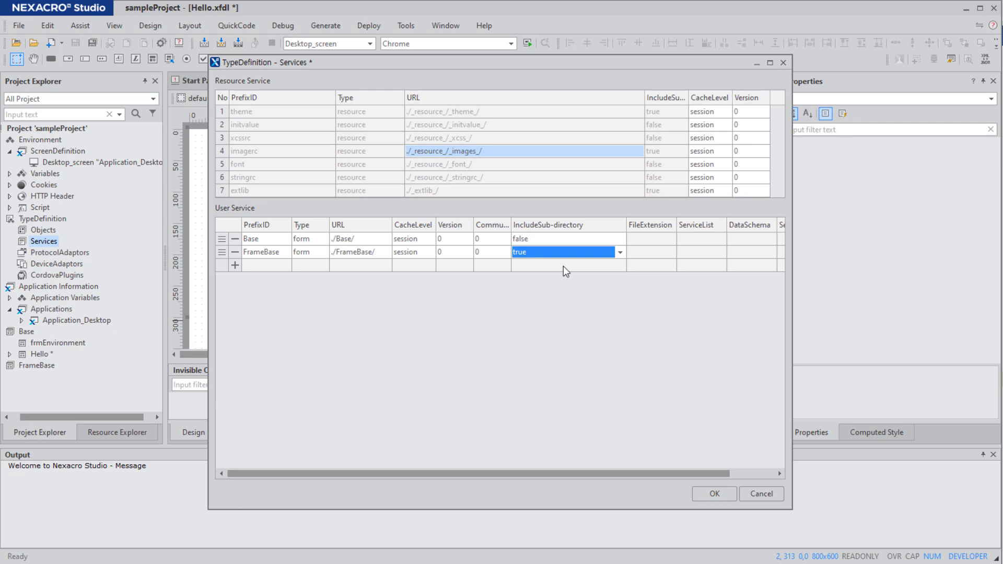
Step: Review the new user service types without adding one, and check FrameBase's PrefixID, URL and Type options
left_click(235, 266)
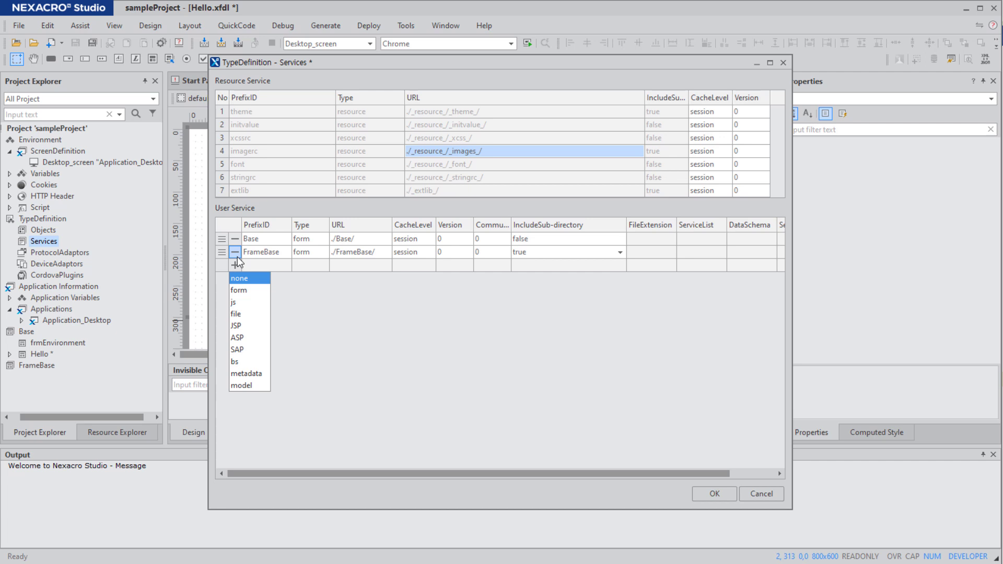
left_click(495, 388)
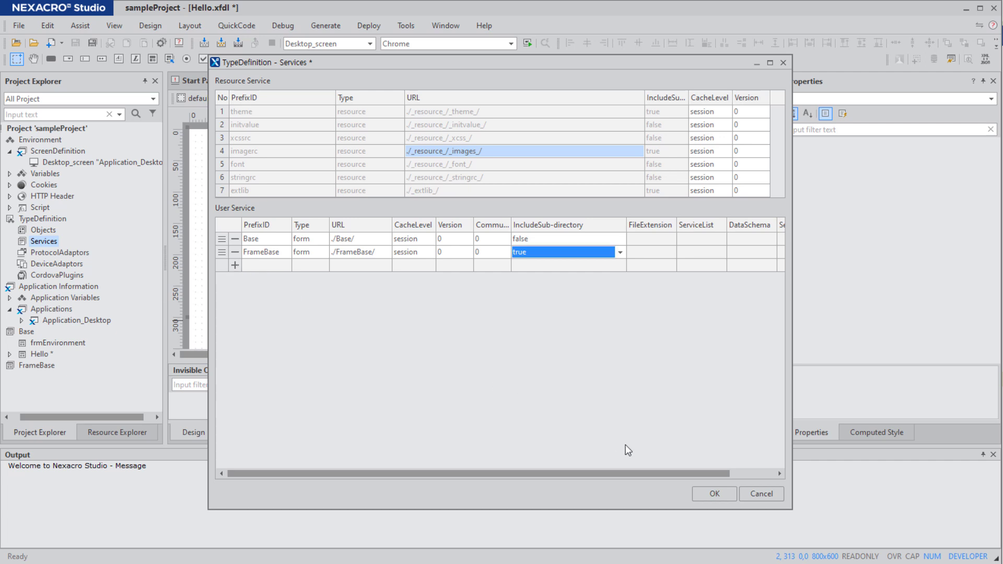
left_click(268, 256)
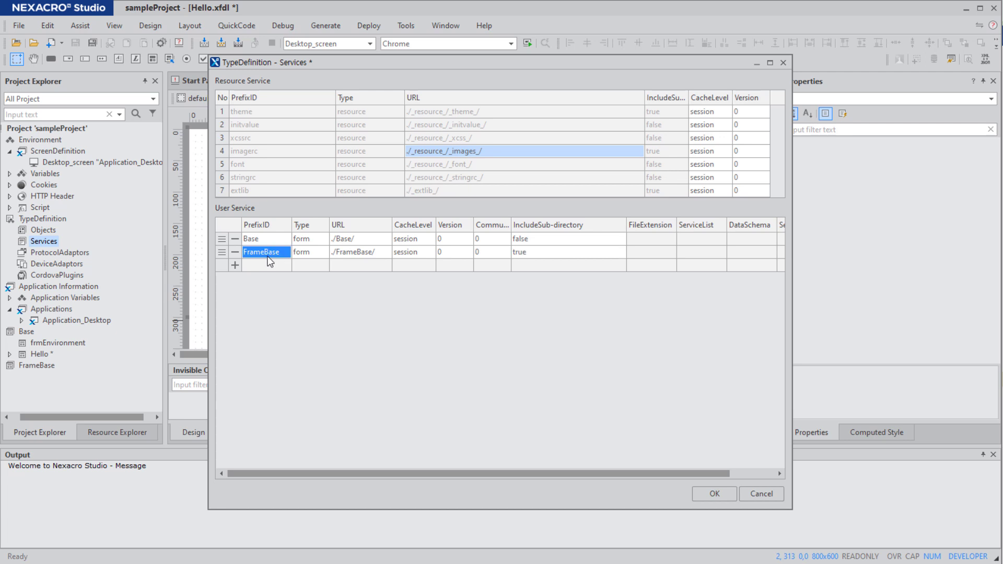
left_click(382, 256)
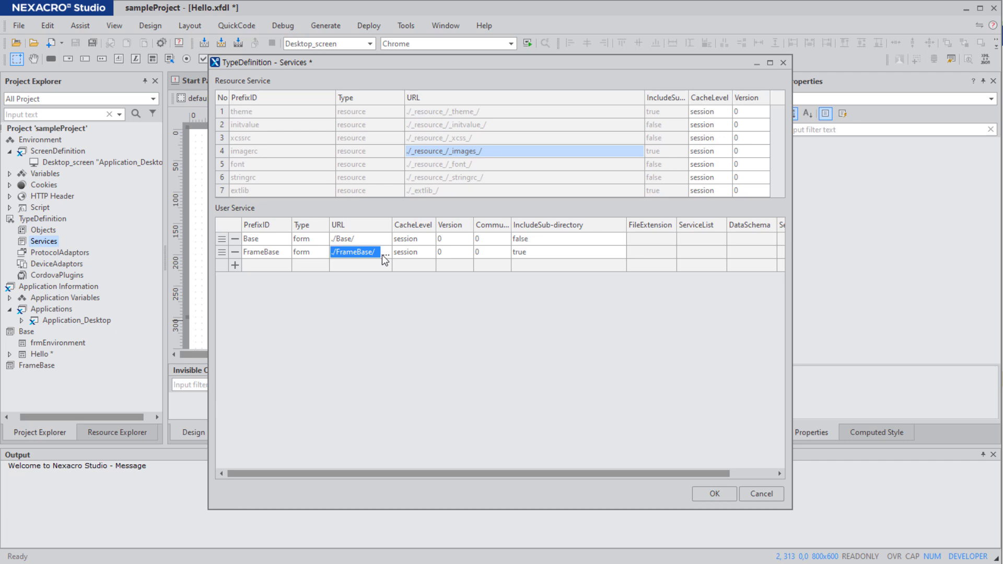
left_click(323, 255)
left_click(324, 255)
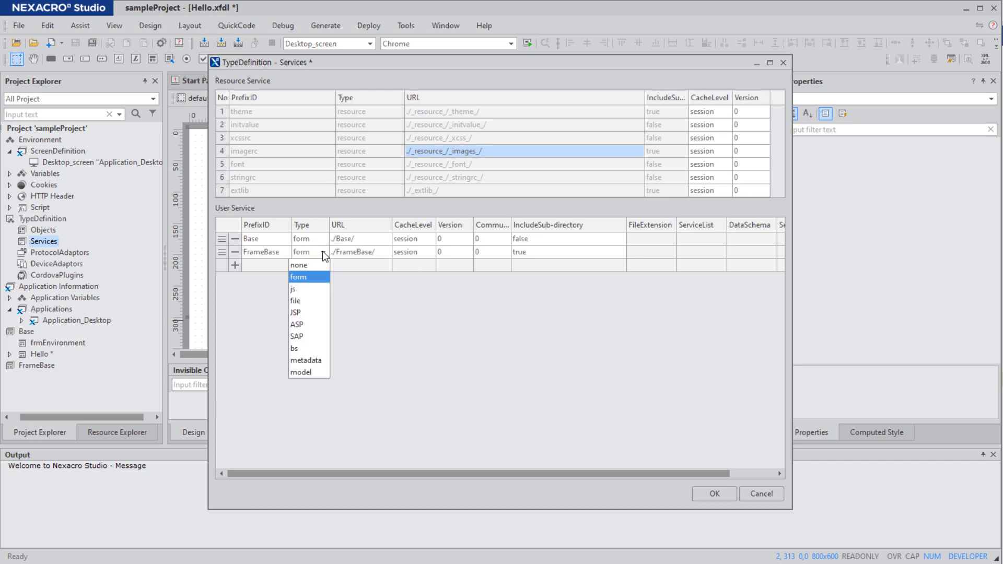
Step: Open the ProtocolAdaptors definition, view the New Protocol wizard, and cancel both without adding a protocol
double_click(59, 253)
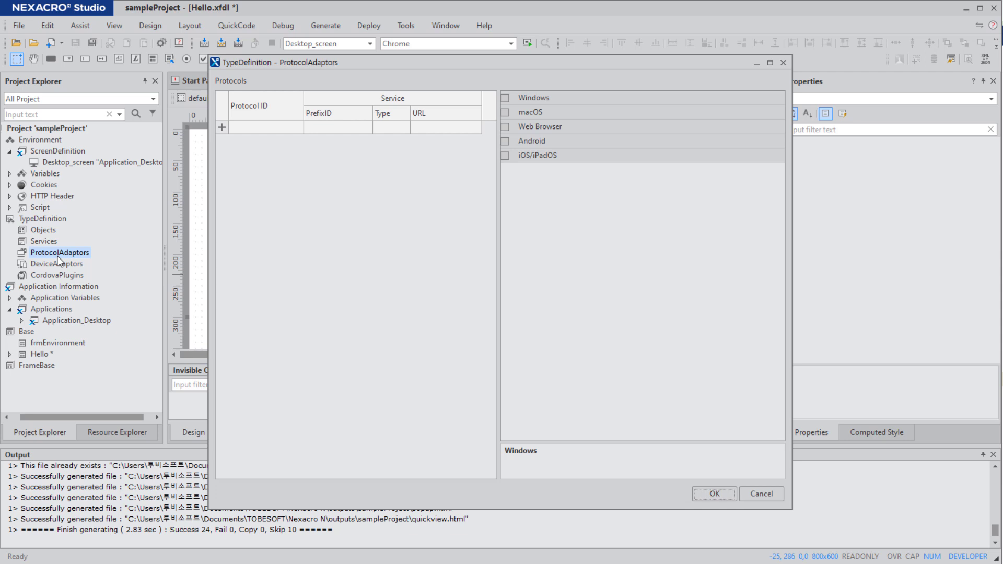
left_click(222, 127)
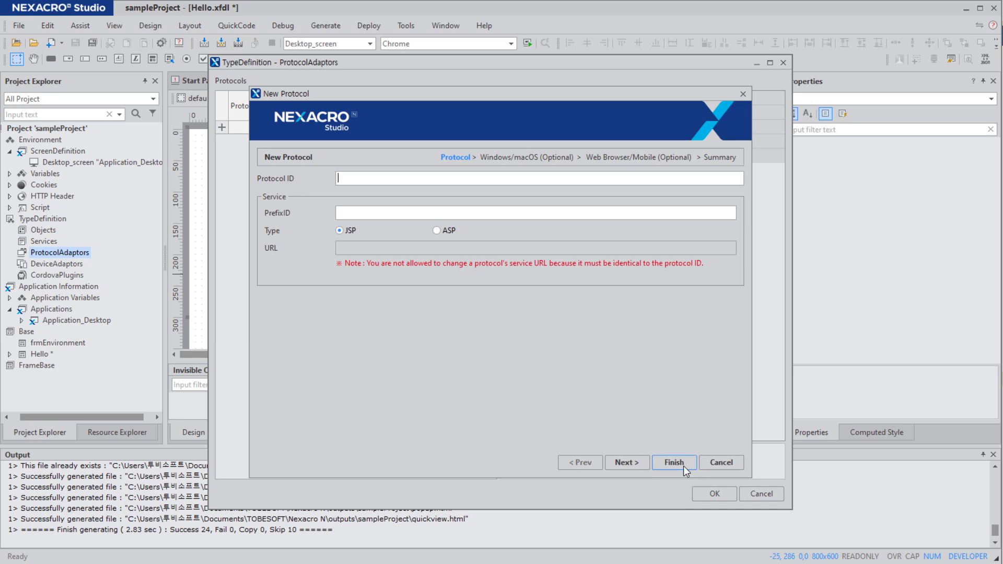
left_click(716, 468)
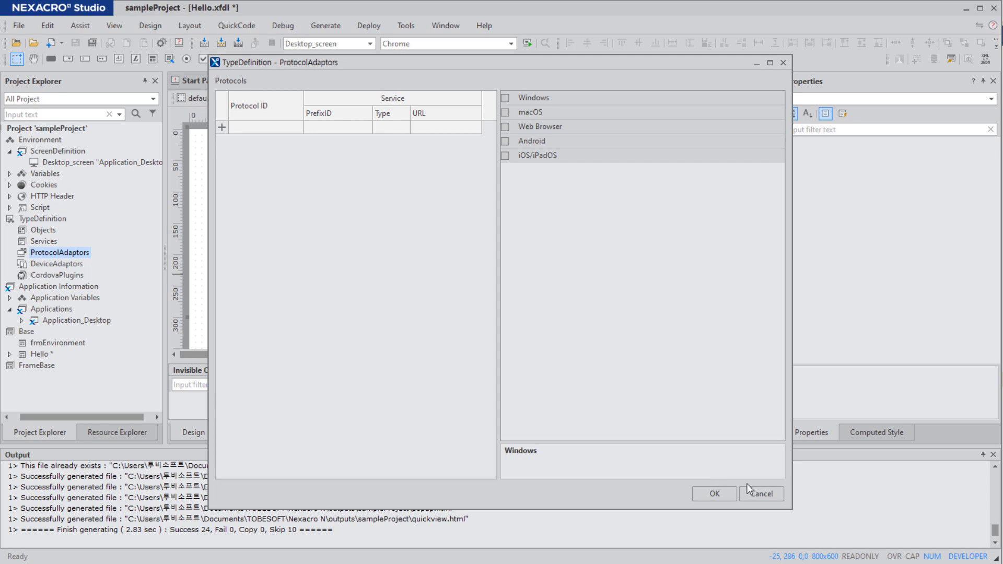
left_click(758, 495)
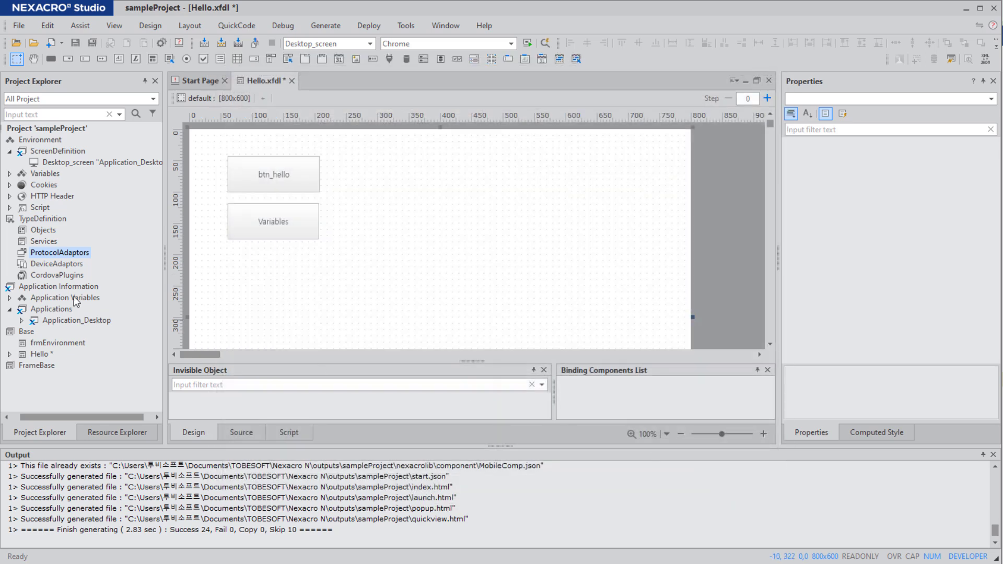
Step: View the DeviceAdaptors definition and cancel it without changes, and save the Hello form
left_click(65, 268)
double_click(65, 269)
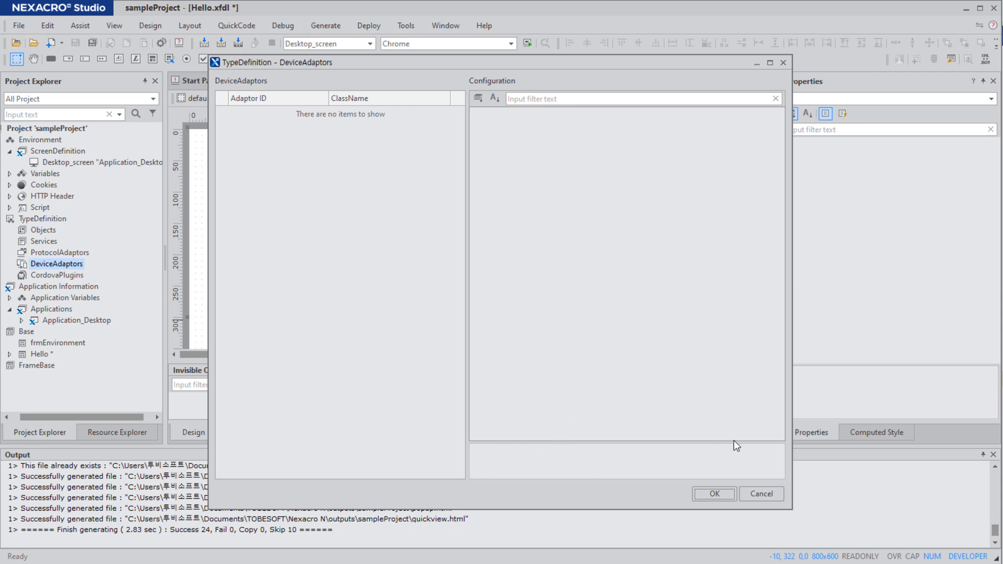
left_click(775, 496)
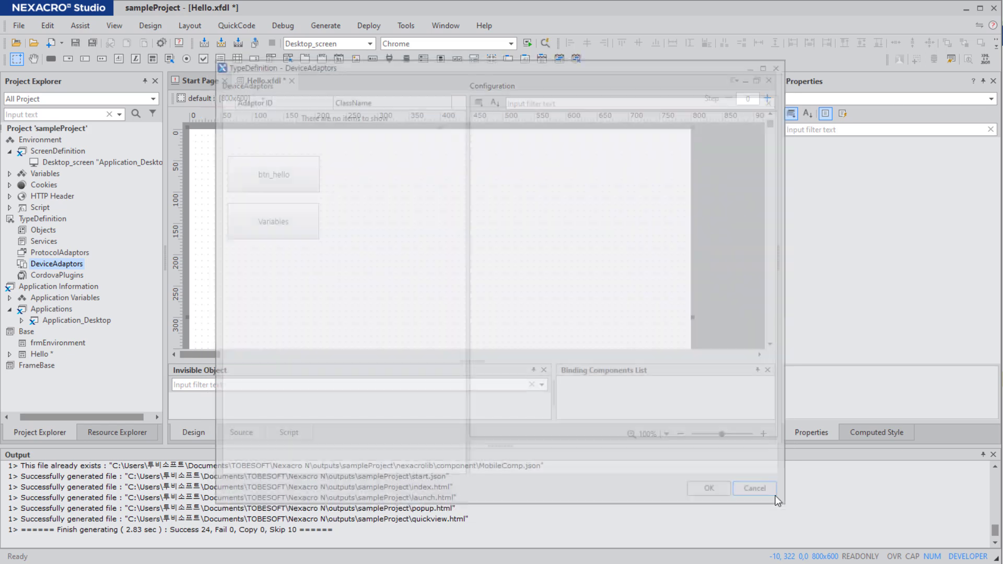
left_click(68, 279)
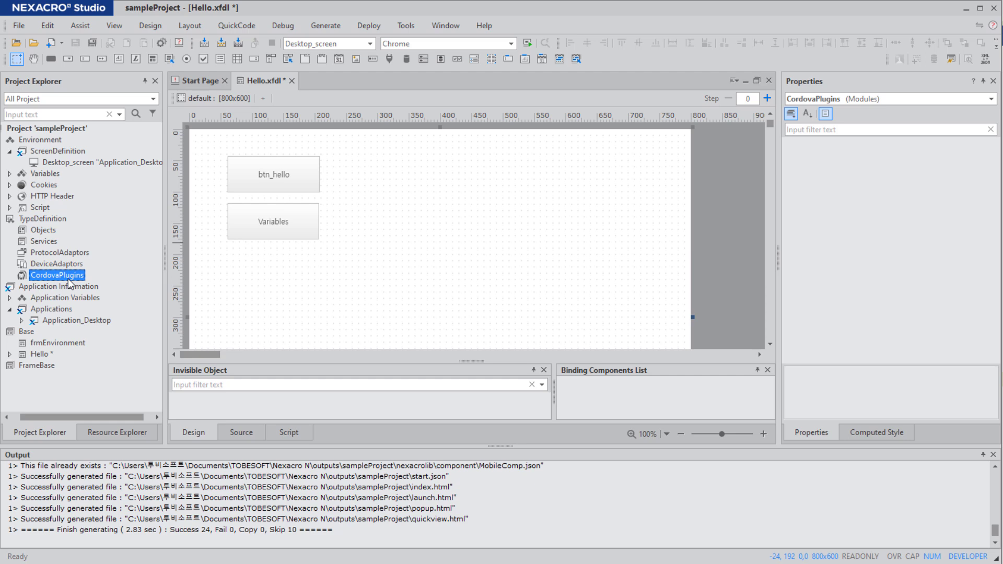
key("ctrl+s")
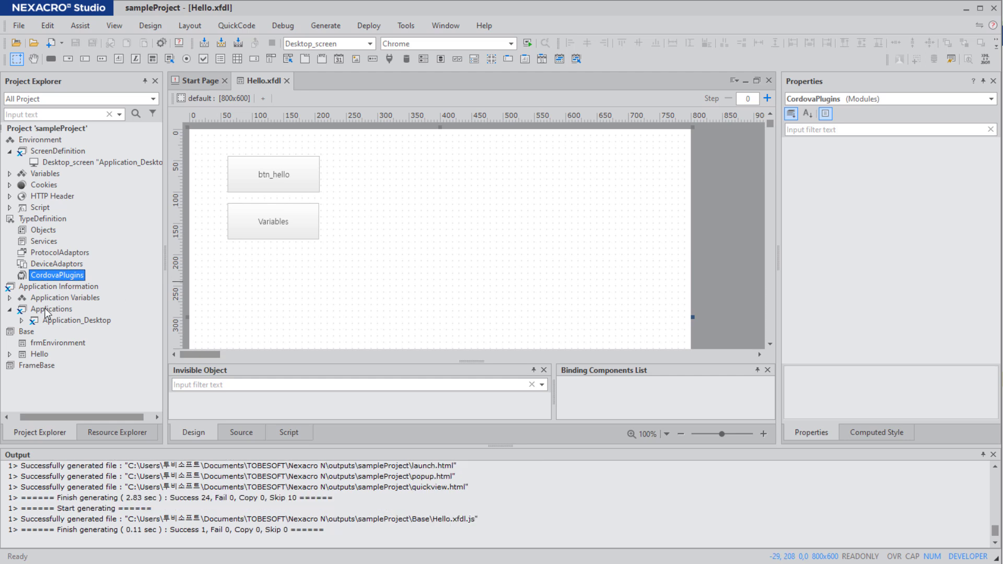
Step: Check the Install Plugin and Export options of CordovaPlugins, enabling Android and iOS as export targets without exporting
right_click(77, 277)
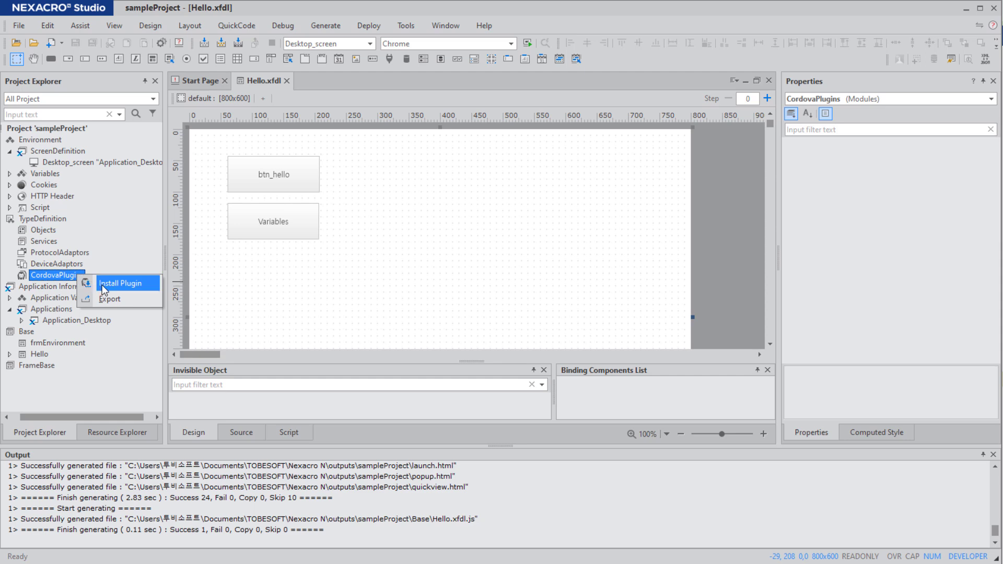
left_click(133, 286)
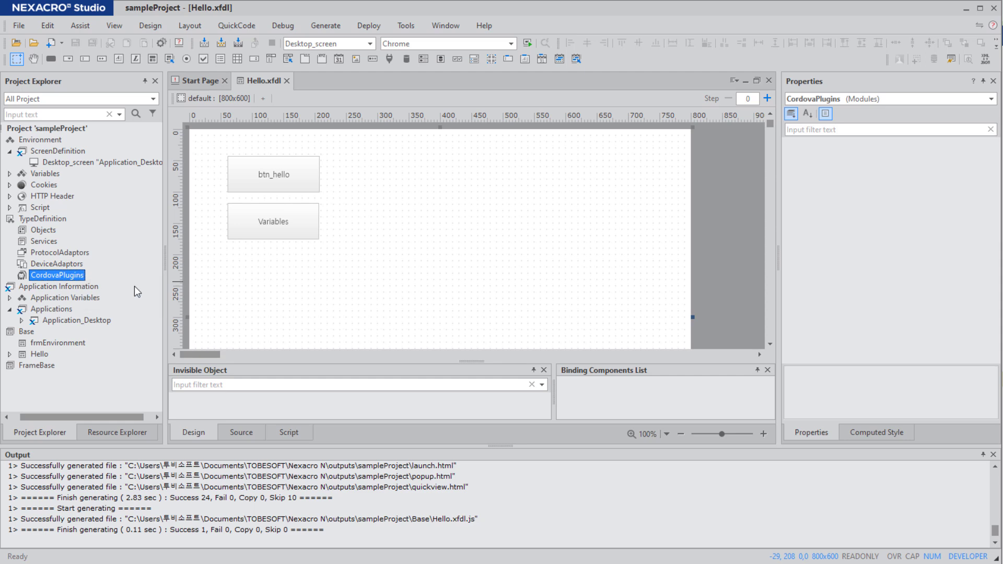
key("Escape")
right_click(74, 275)
left_click(98, 297)
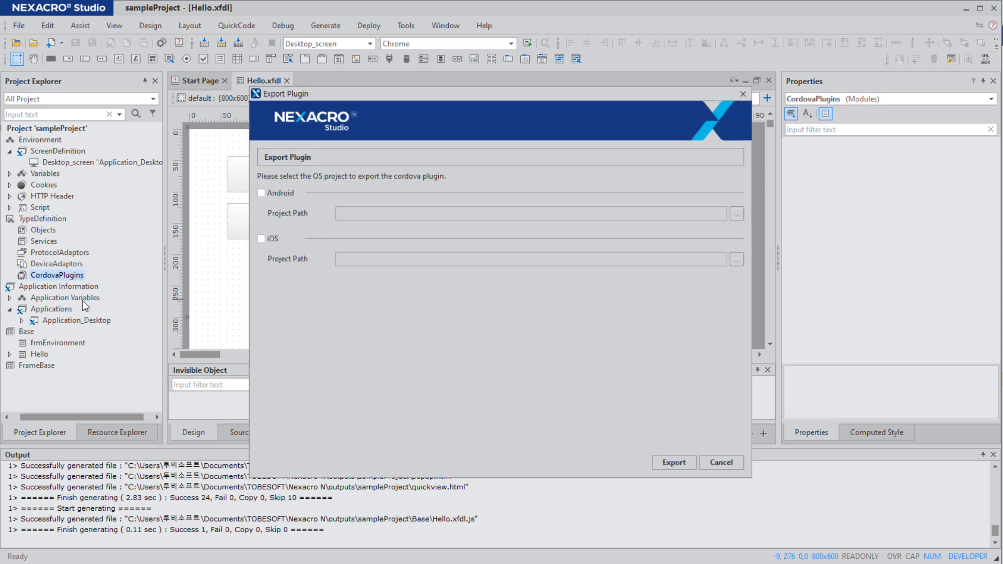
left_click(282, 195)
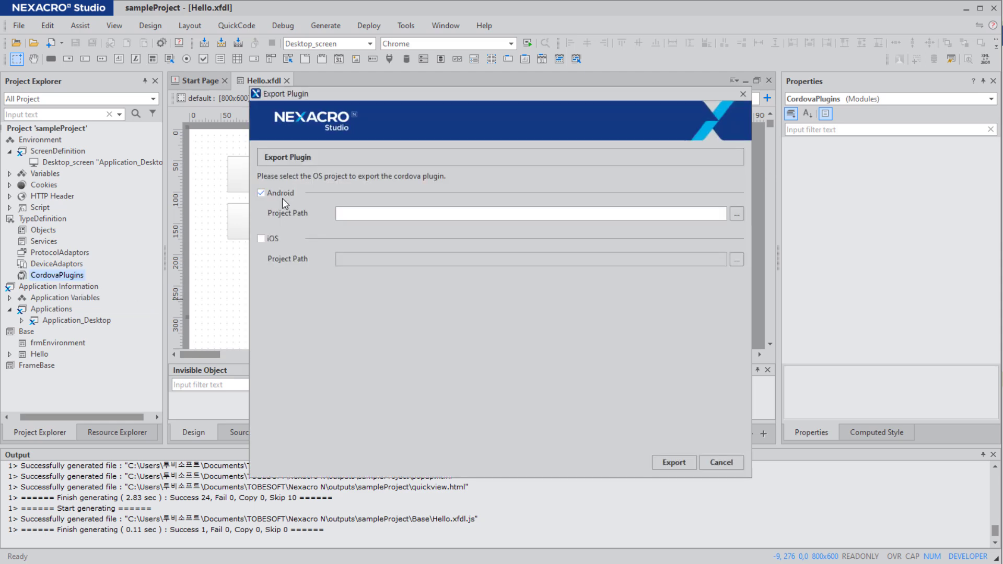
left_click(270, 240)
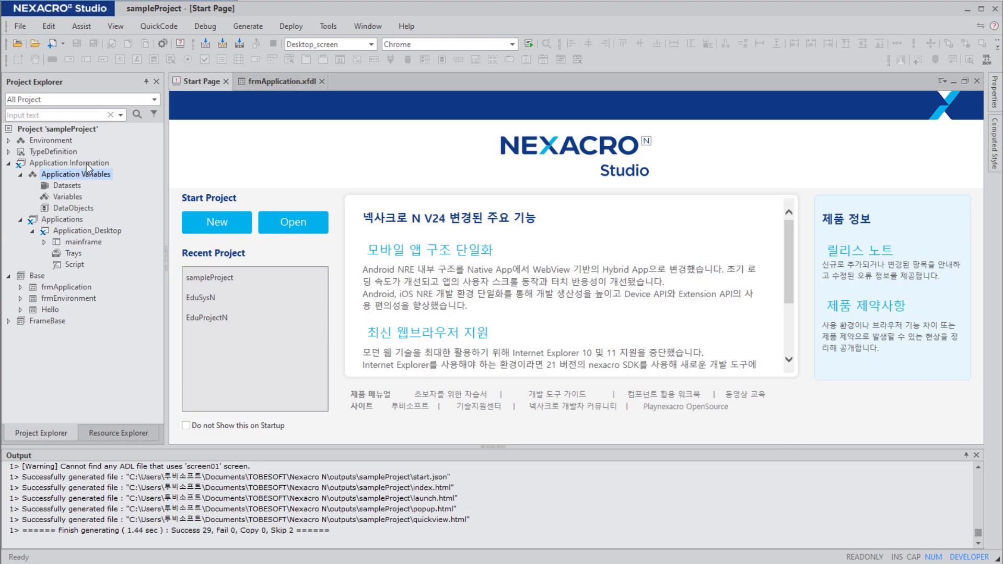
Step: Look over the Application Information entries and open the Datasets of Application Variables for editing
left_click(87, 162)
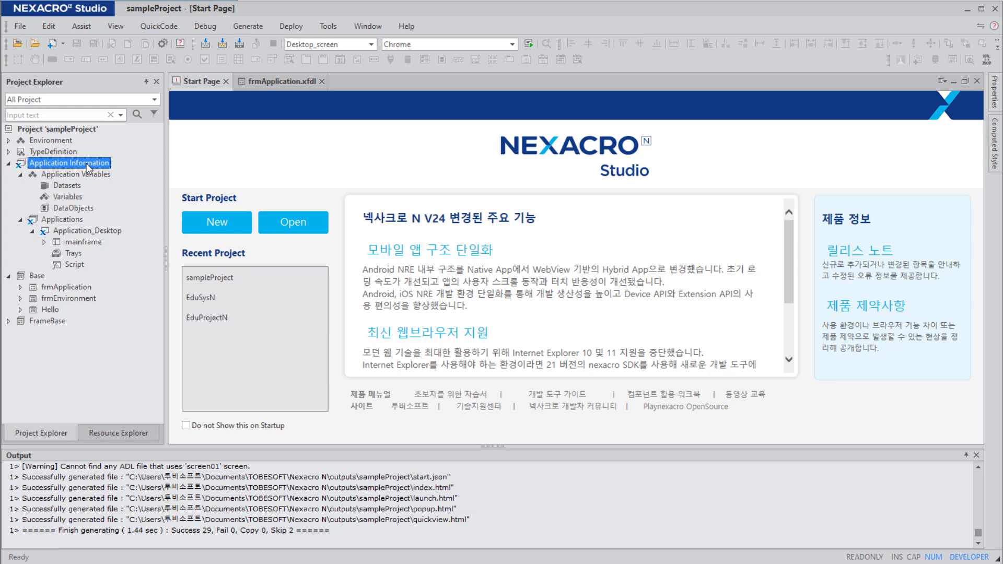
left_click(94, 178)
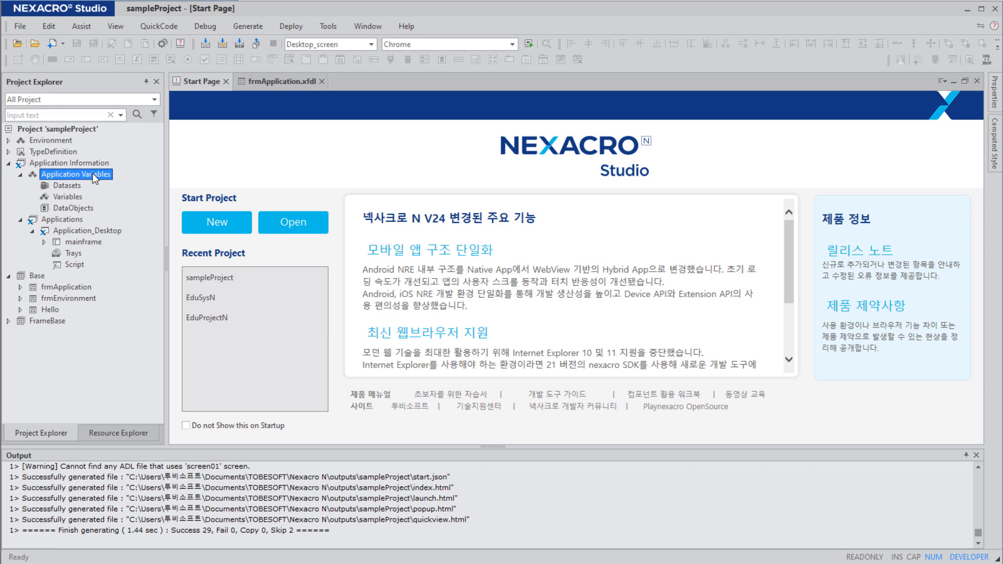
left_click(68, 188)
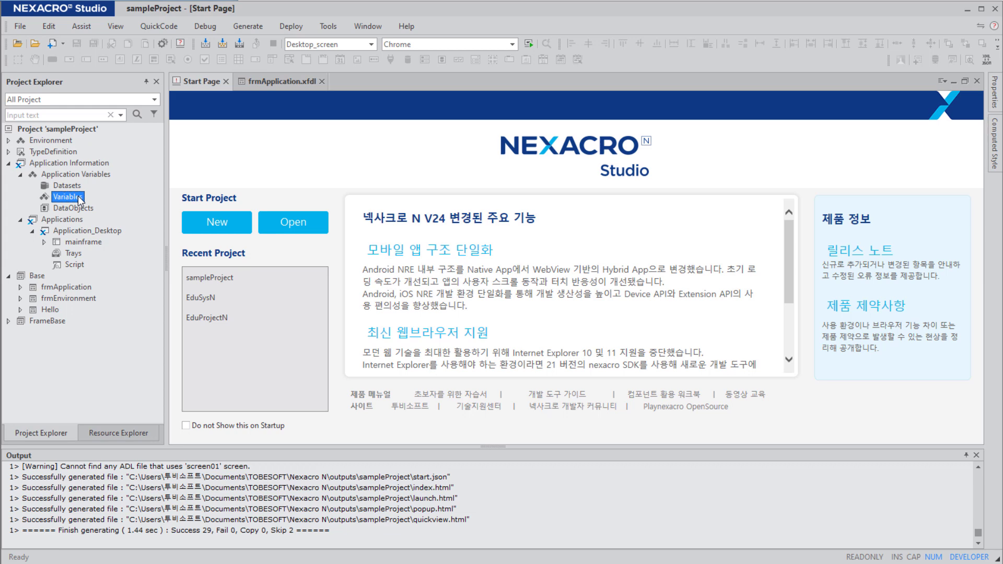
left_click(77, 187)
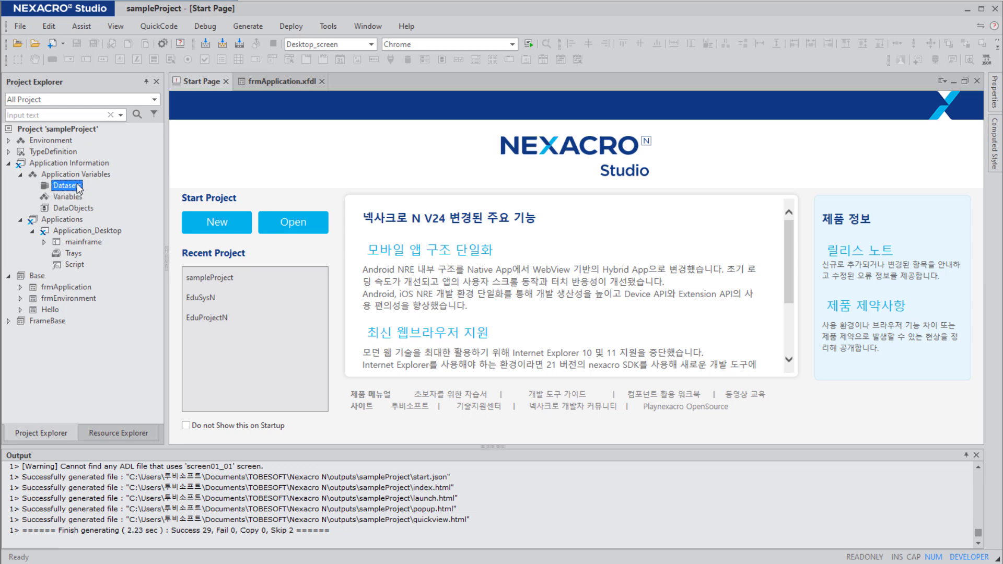
double_click(77, 187)
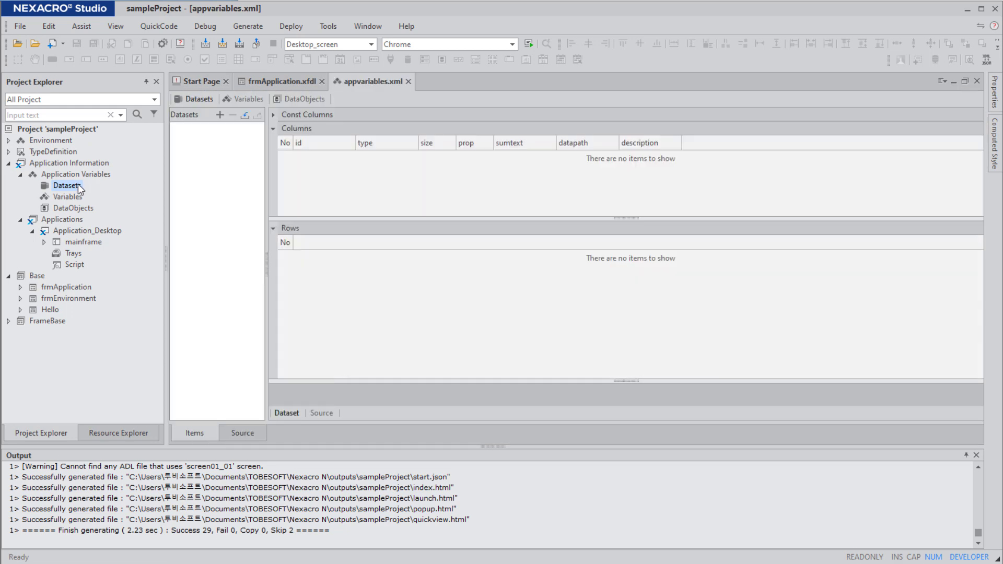
Step: Add a dataset to the application variables and delete it again
left_click(220, 117)
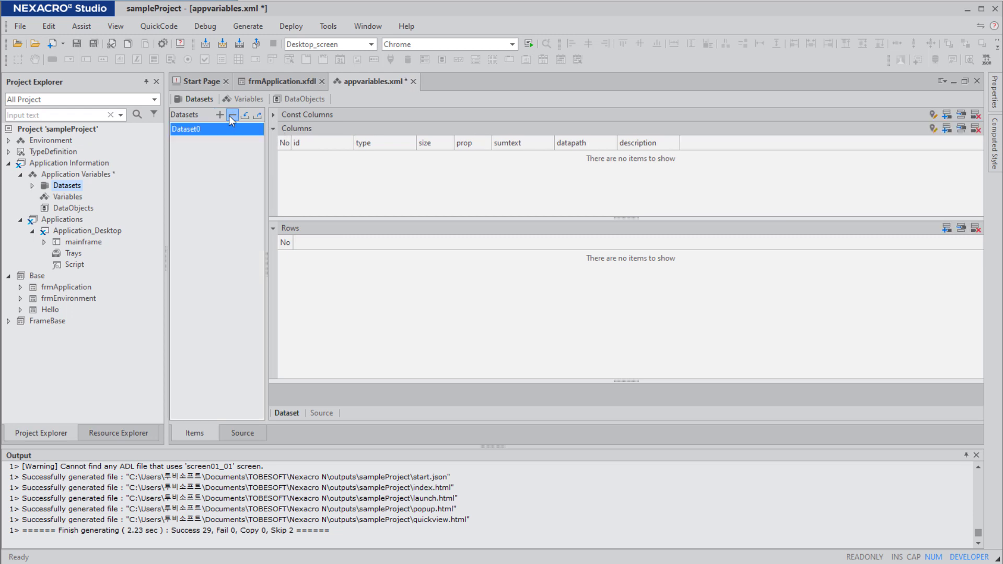
left_click(230, 115)
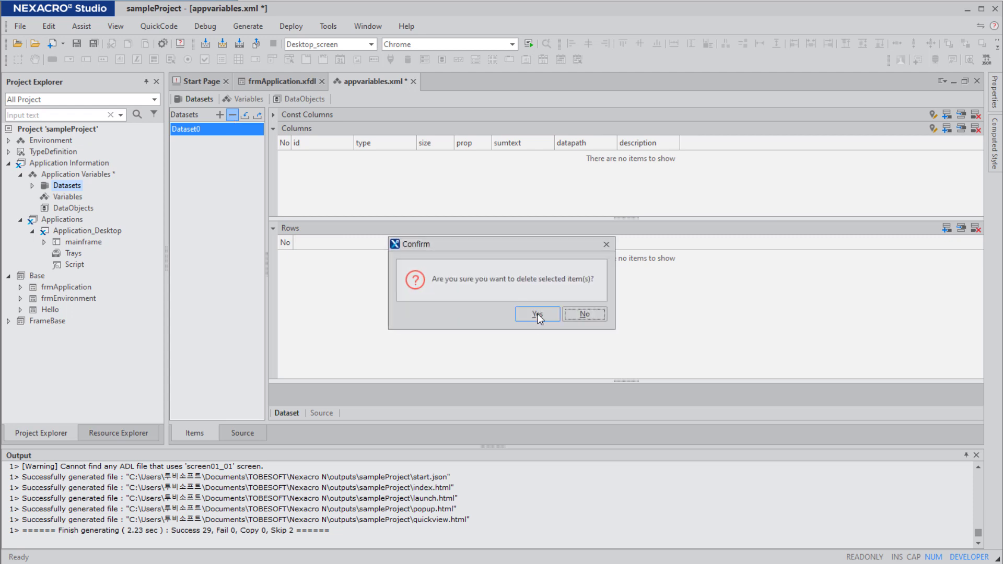
left_click(538, 314)
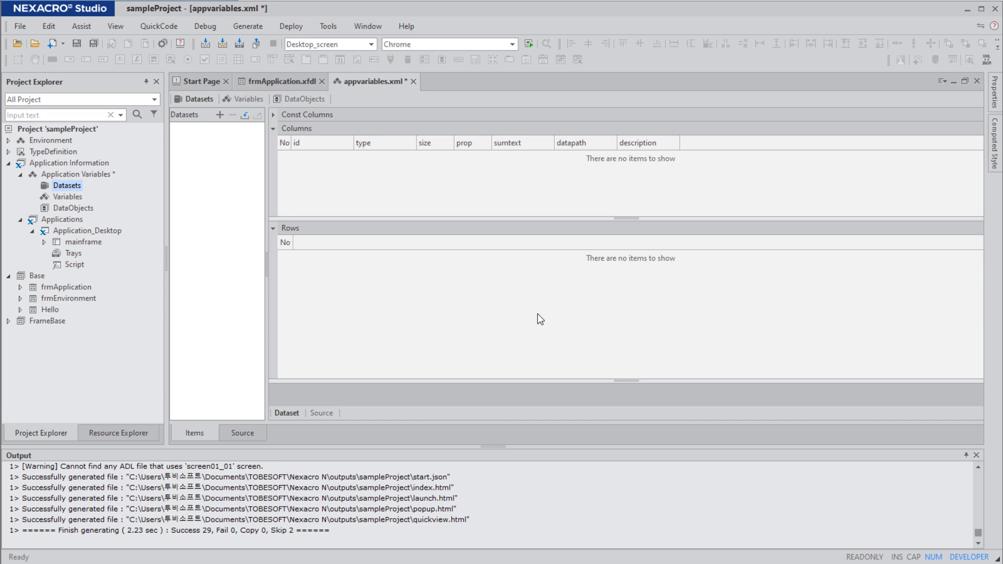
Step: Add an application dataset with two STRING columns of size 256, DEPT_CODE and DEPT_NAME
left_click(220, 115)
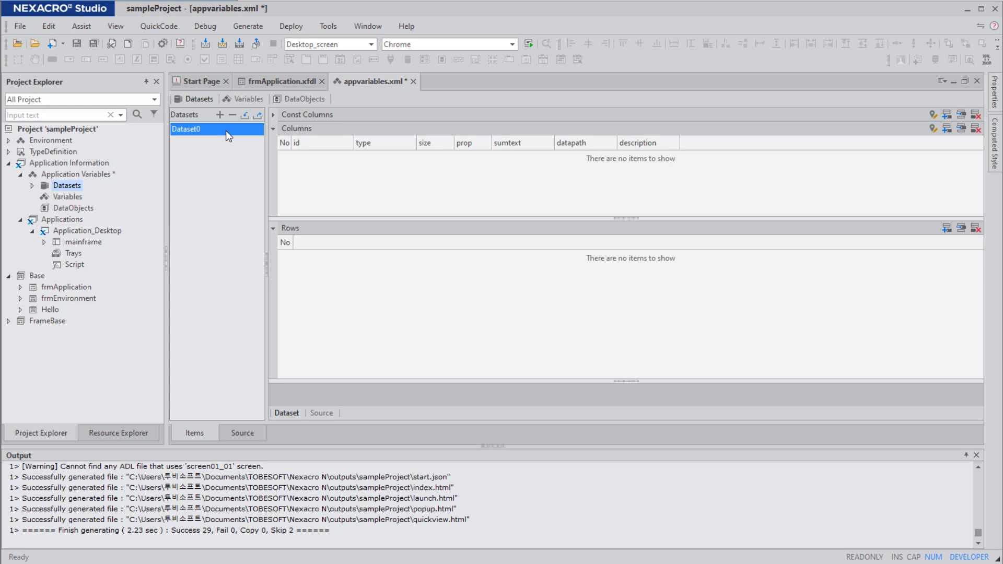
left_click(950, 130)
left_click(950, 130)
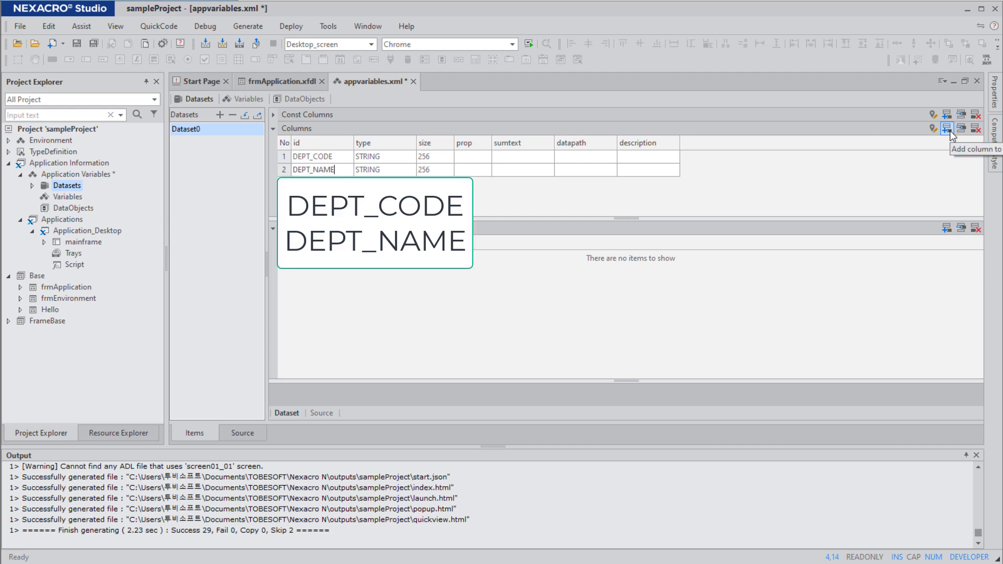
Step: Add three rows to the dataset: 10 Human Resource Team, 20 Marketing Team and 30 Sales Team
left_click(946, 229)
left_click(947, 229)
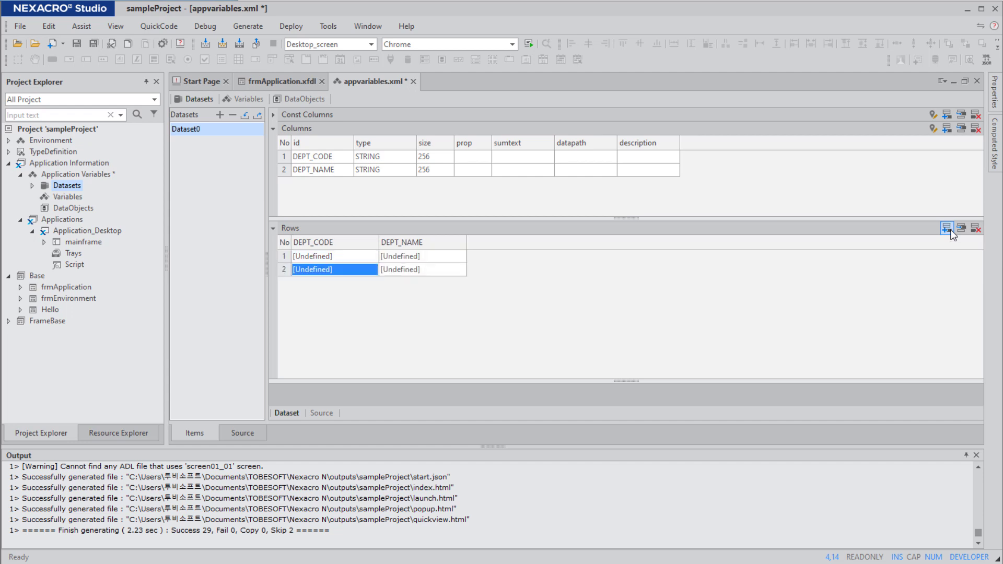
left_click(947, 229)
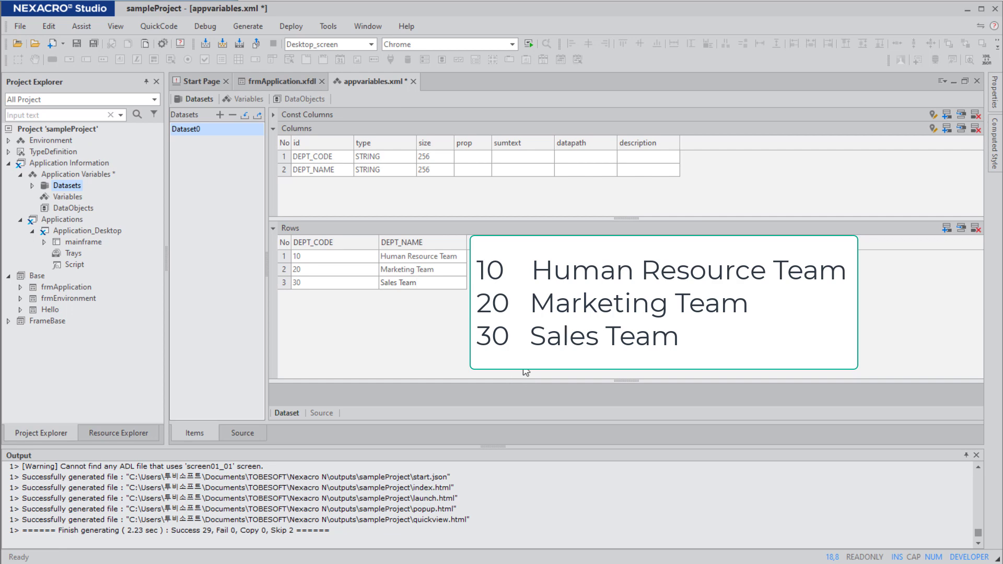
Step: Create the Dataset button's onclick function in frmApplication and, above it, add the Application Object comment and var objApp = nexacro.getApplication();
left_click(289, 83)
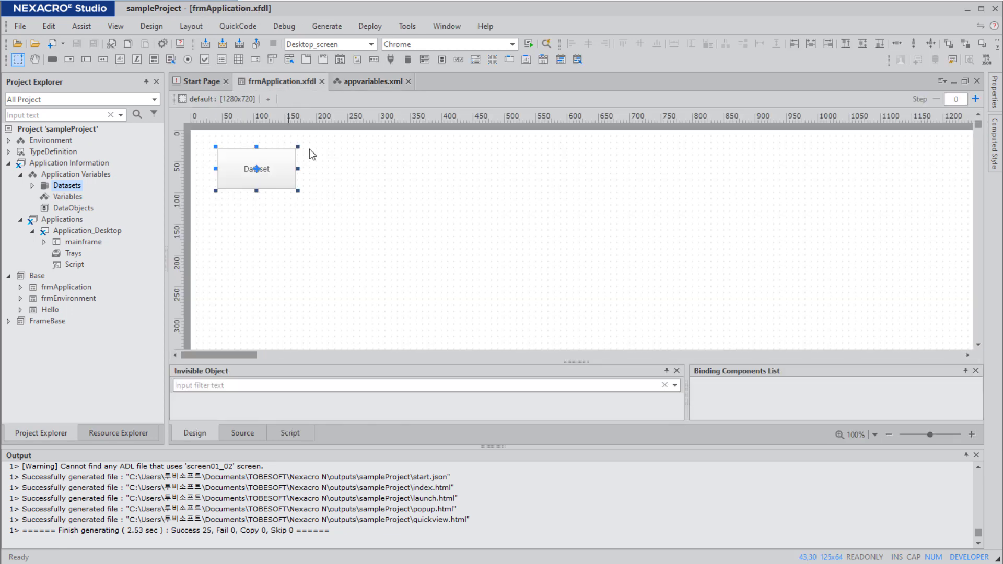
double_click(279, 179)
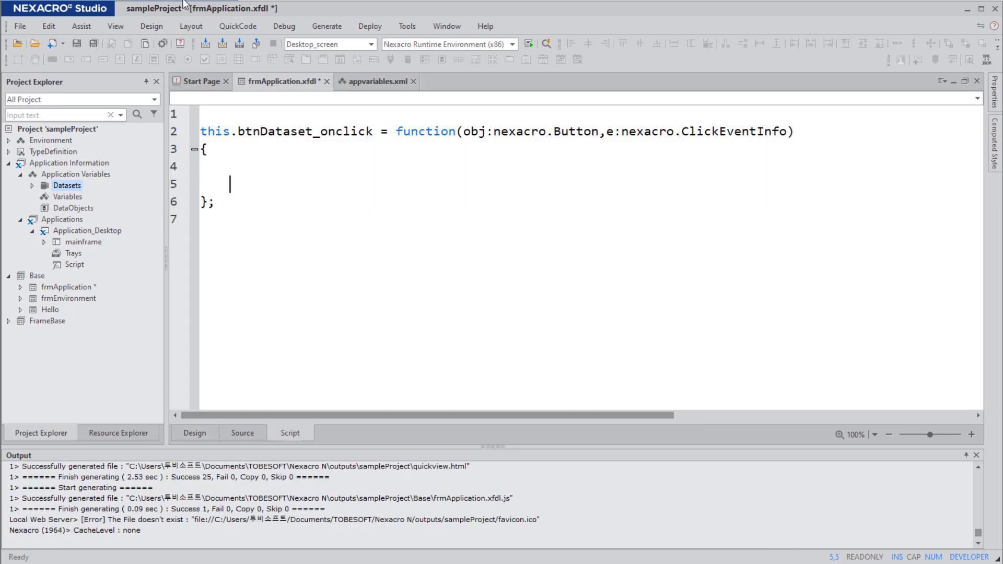
key("ctrl+Home")
type("// Application Object 를 이용하여 접근")
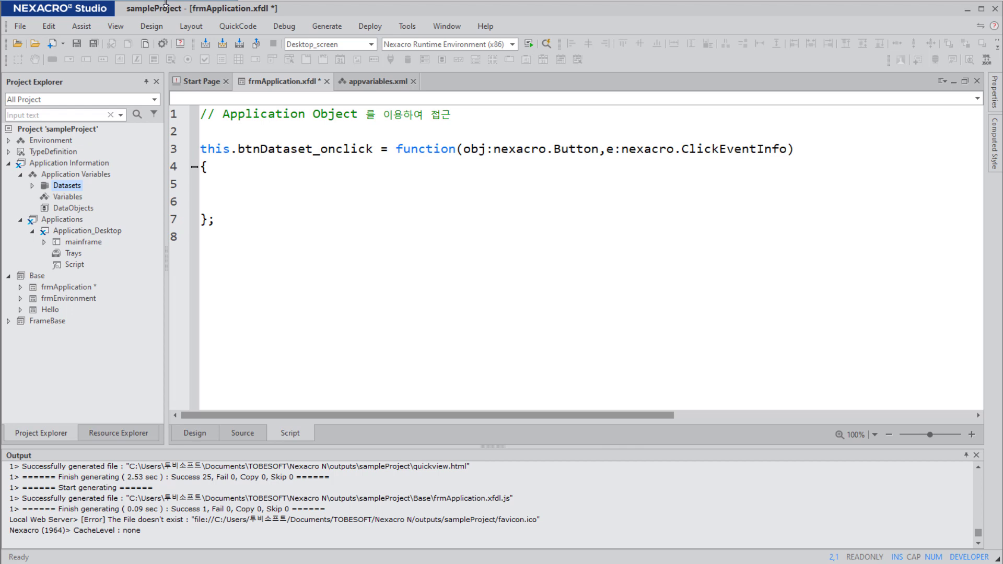
type("var objApp = nexacro.getApplication();")
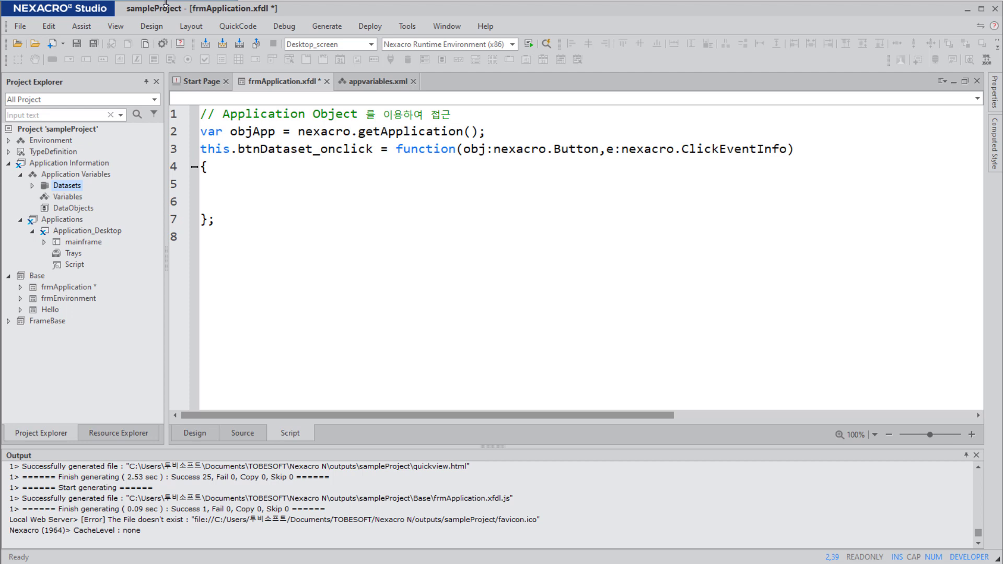
Step: In btnDataset_onclick, store objApp.Dataset0.getRowCount() in nRowCount and alert "Dataset row count : " followed by nRowCount
key("Down")
key("Down")
key("Down")
type("var nRowCount = objApp.Dataset0")
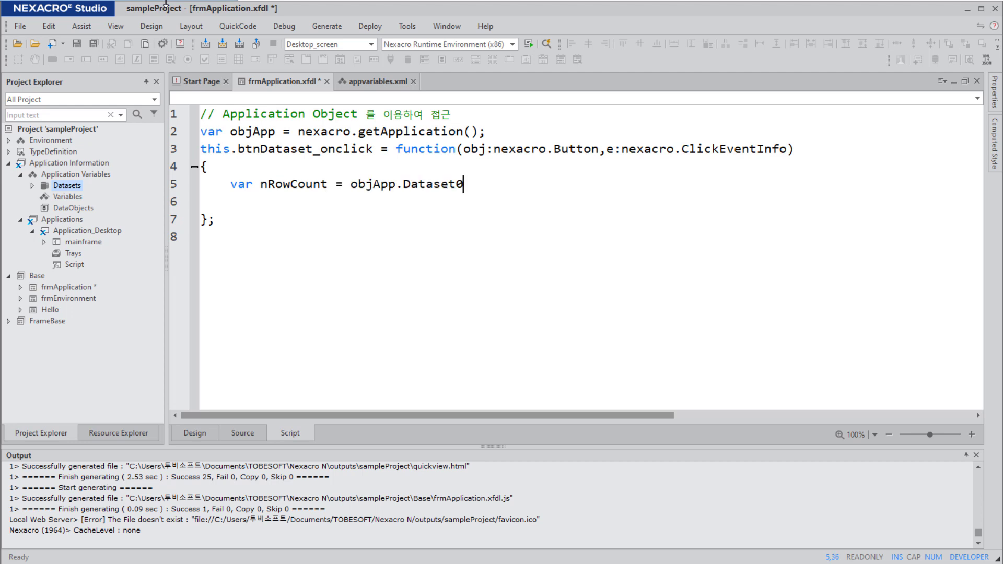
type(".getRowCount();")
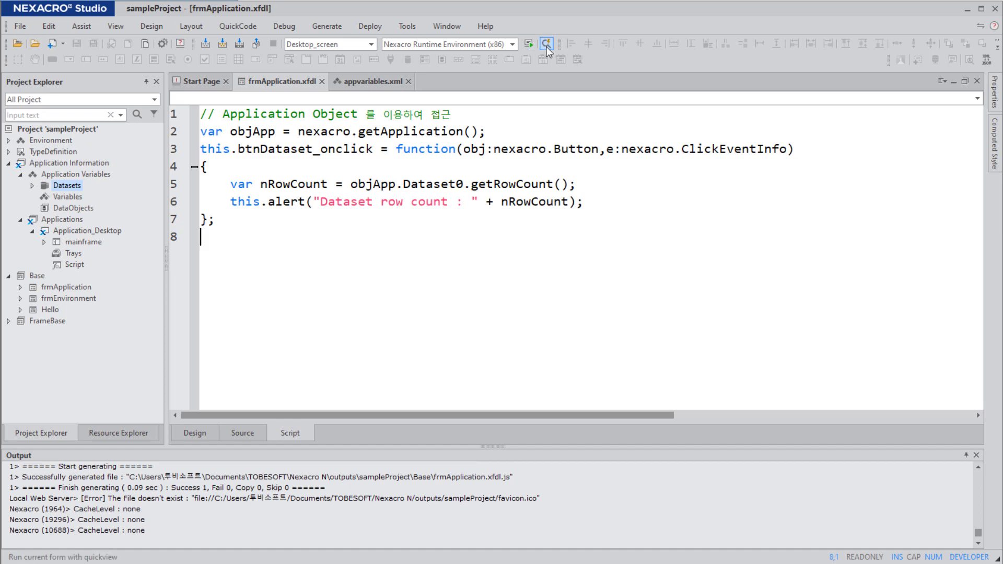
Step: Run frmApplication with QuickView in the Nexacro Runtime Environment, test the Dataset button, and close the alert and preview
left_click(546, 45)
left_click(588, 382)
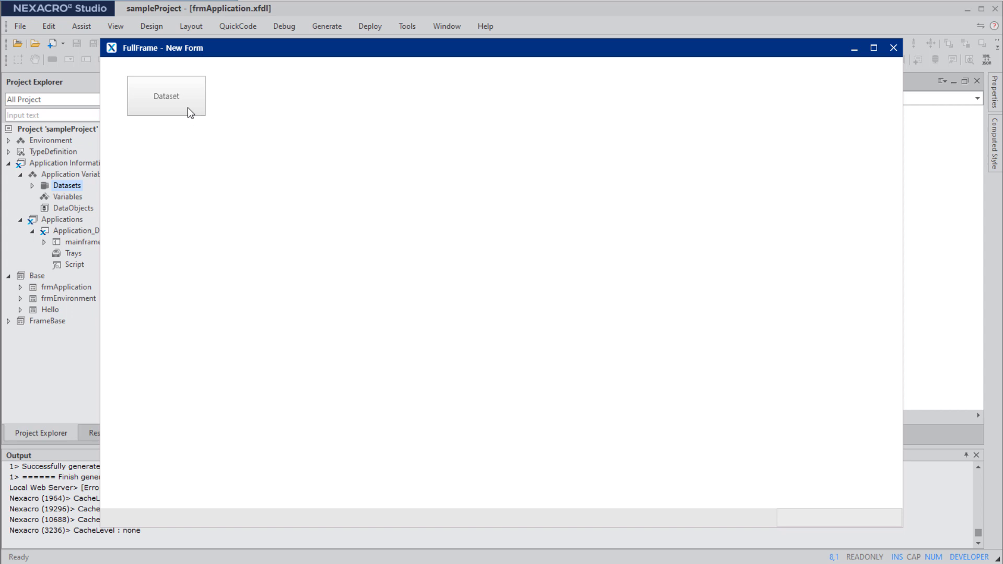
left_click(187, 108)
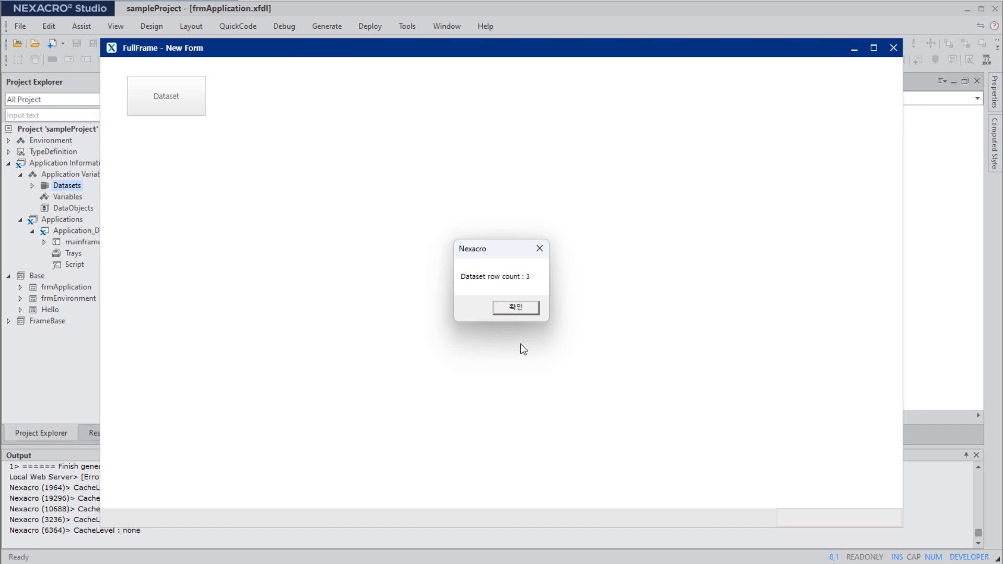
left_click(528, 309)
left_click(893, 48)
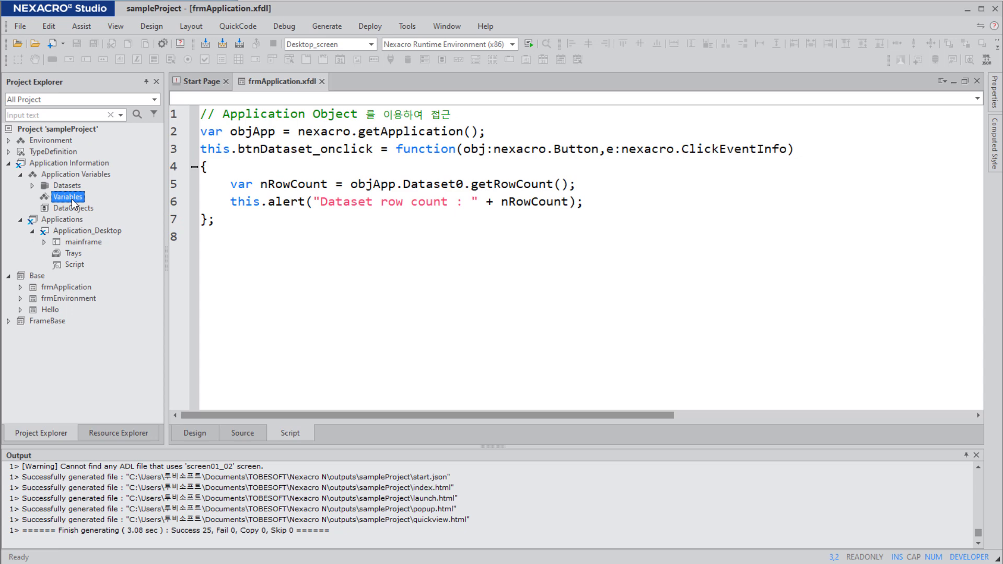
Step: Define the application variable gv_userName with the initial value Nexacro
double_click(72, 202)
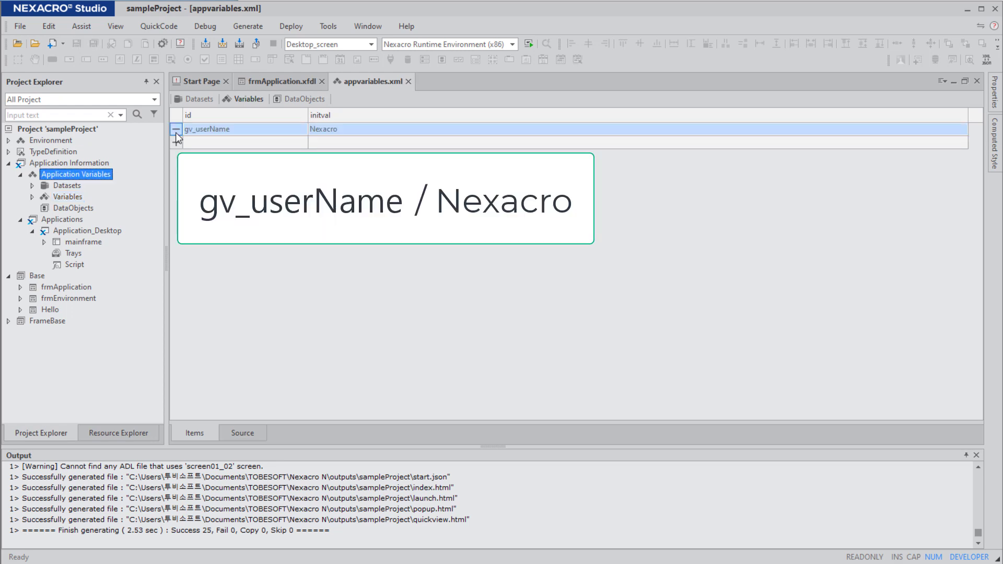
left_click(360, 131)
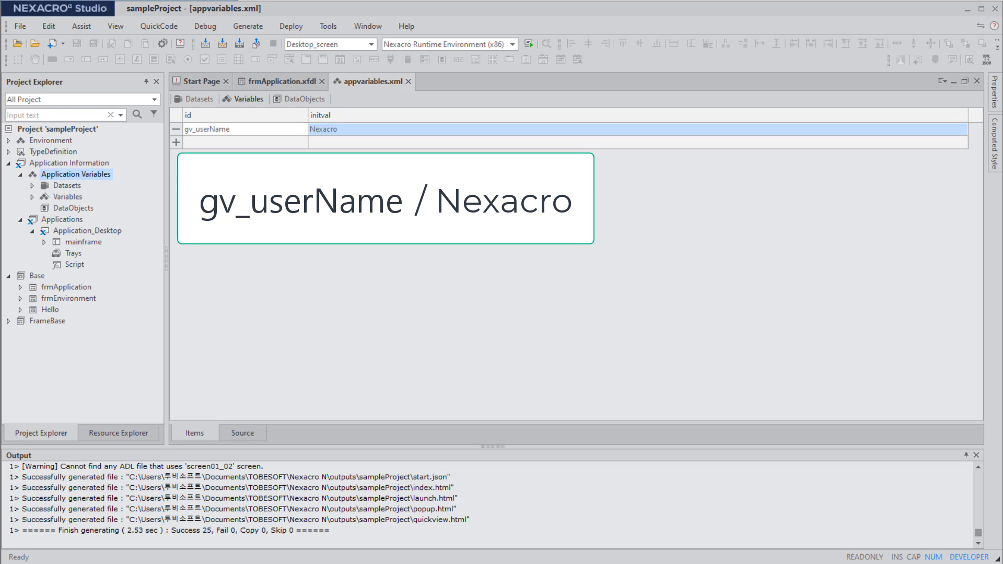
Step: Create the Variables button's onclick function in frmApplication
left_click(277, 80)
left_click(339, 187)
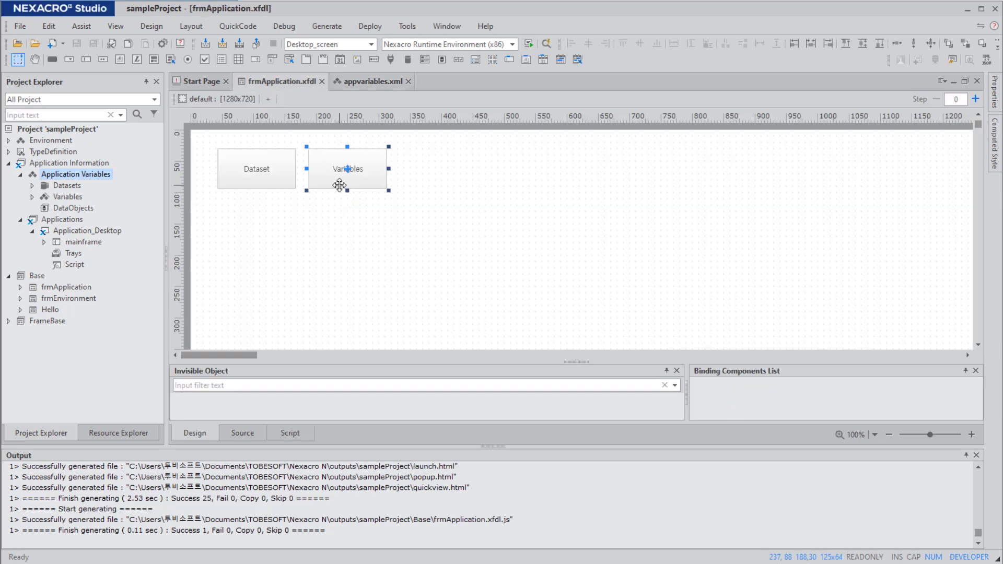
double_click(339, 185)
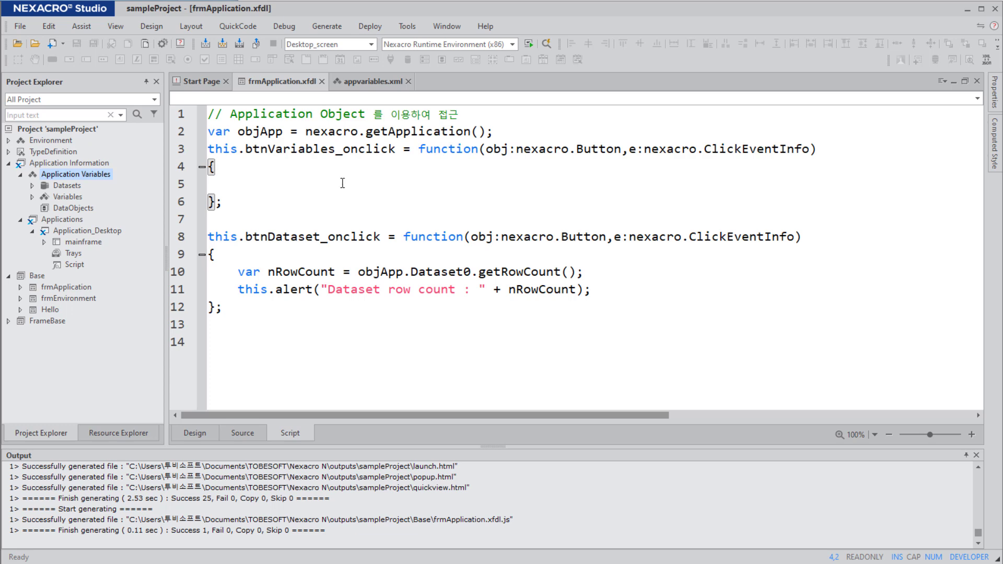
Step: In btnVariables_onclick, store objApp.gv_userName in sName, alert "User Name : " followed by sName, and save frmApplication
key("Return")
type("var sName =")
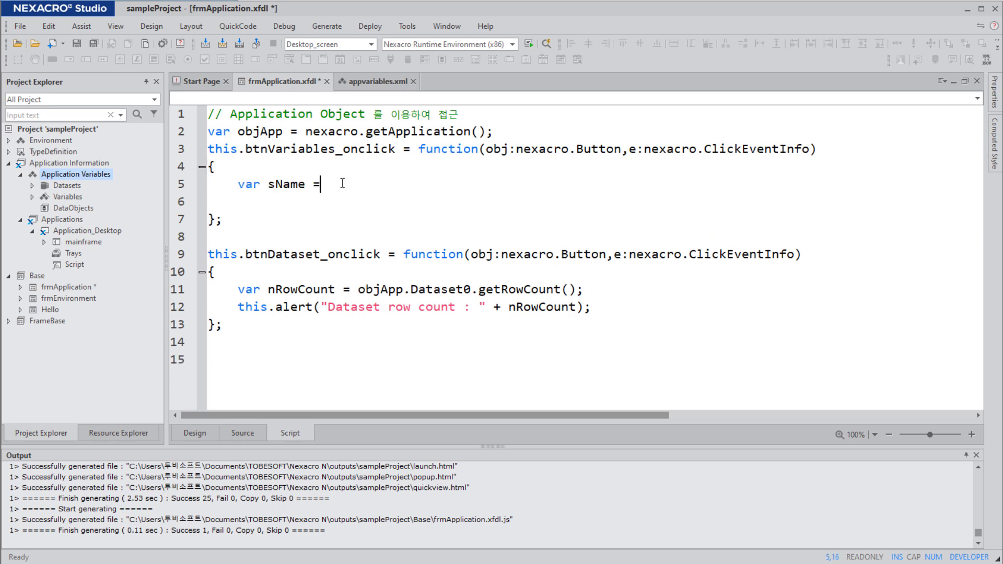
type(" objApp.gv_userName;")
key("Down")
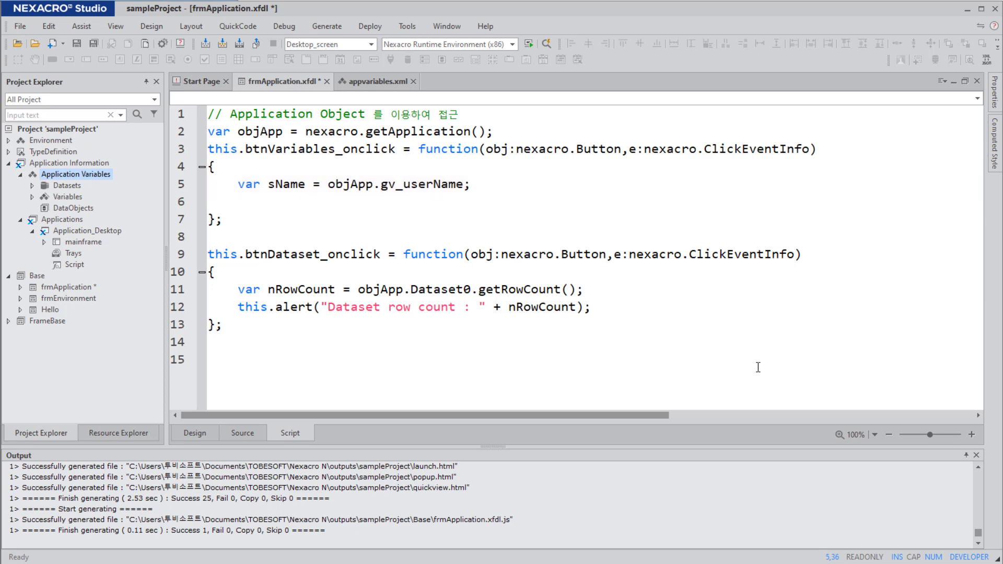
type("this.alert(\"User Name : \" + sName);")
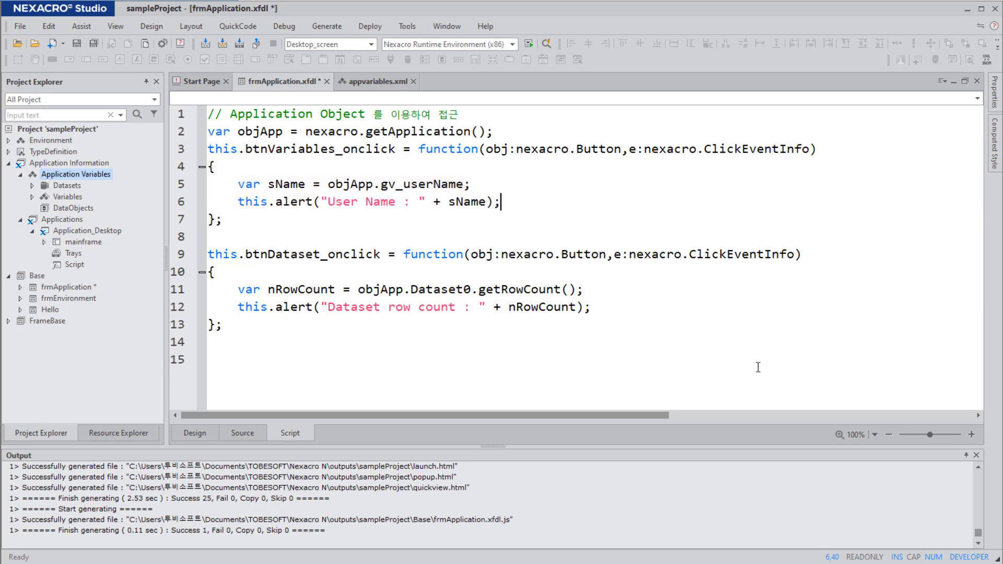
key("ctrl+s")
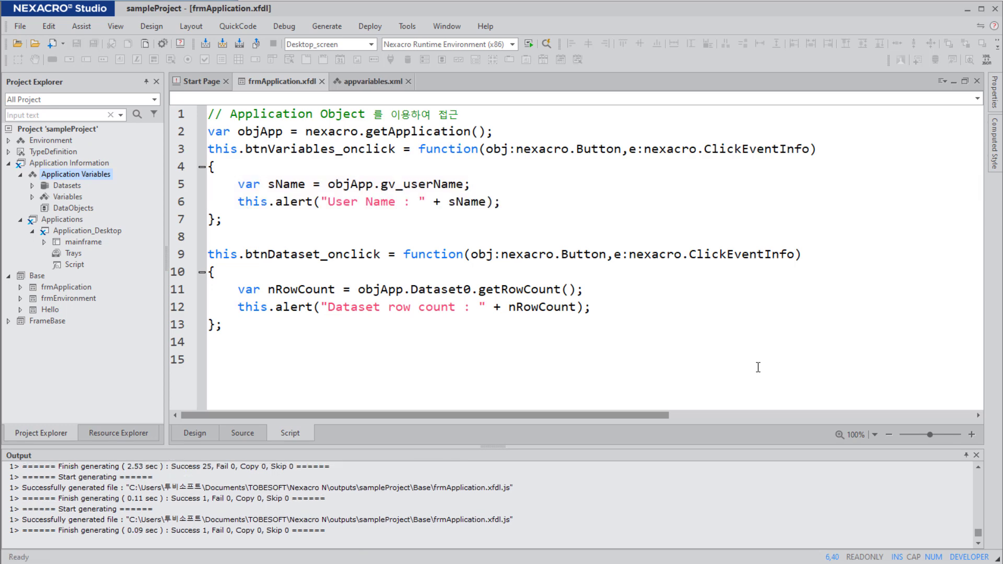
Step: Run frmApplication with QuickView in the Nexacro Runtime Environment, test the Variables button, and close the alert and preview
left_click(545, 46)
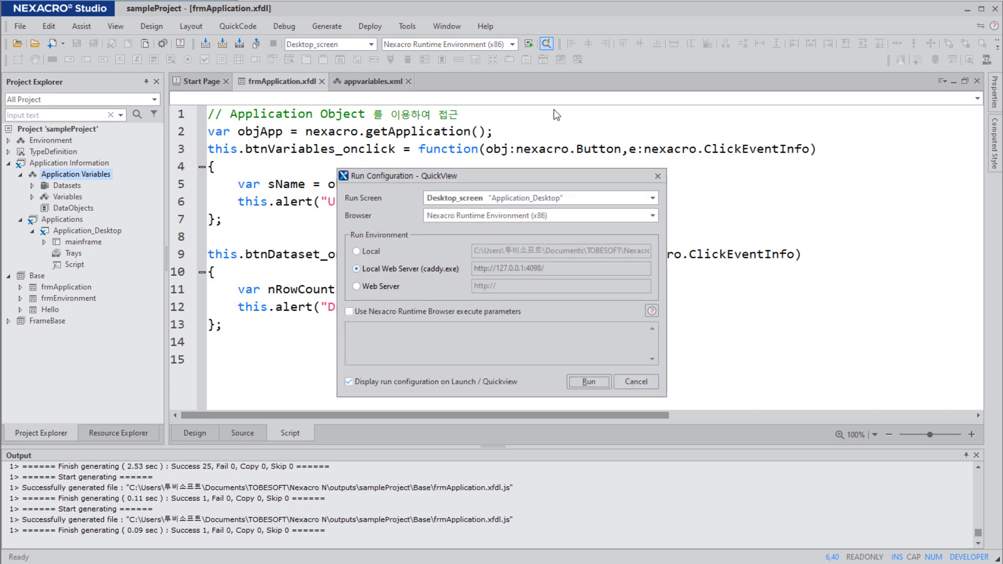
left_click(588, 384)
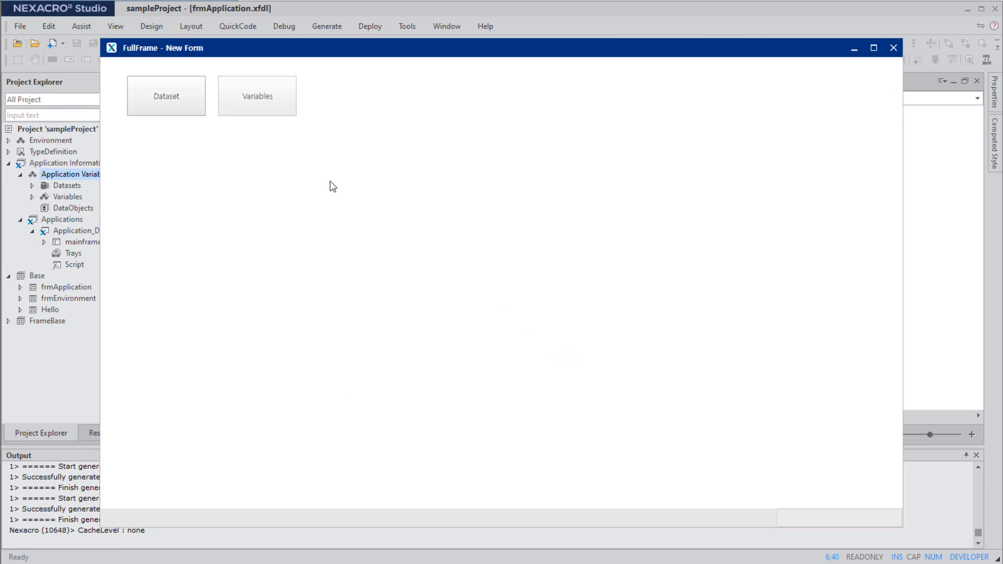
left_click(280, 112)
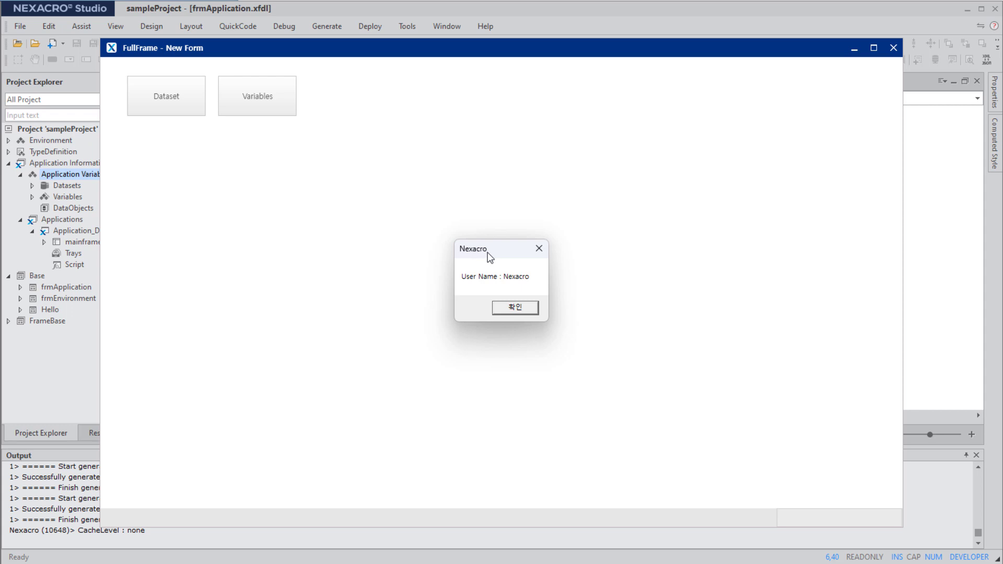
left_click_drag(487, 253, 414, 145)
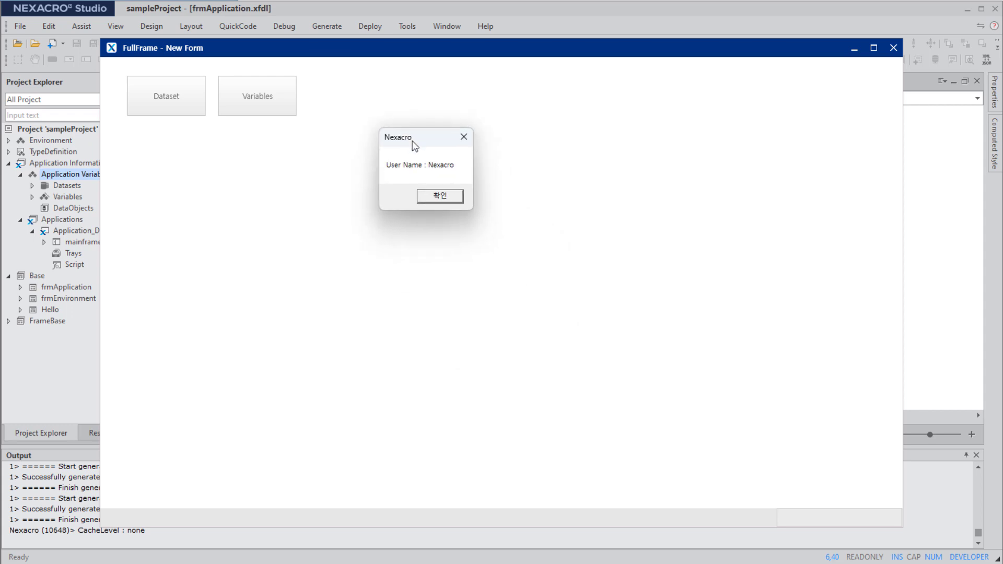
left_click(444, 199)
left_click(894, 48)
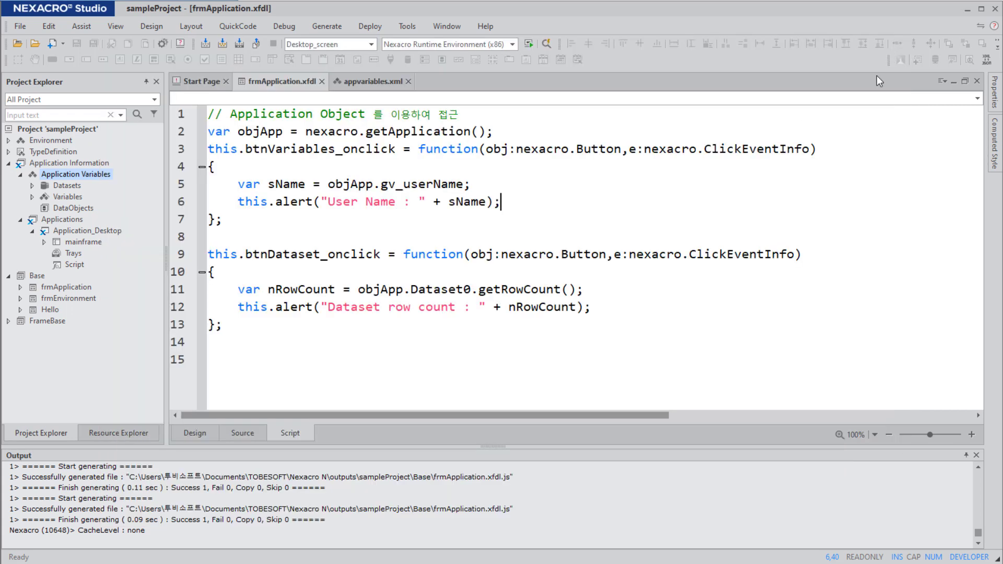
Step: Examine Application_Desktop's mainframe with its WorkFrame, and open its Trays settings
left_click(85, 242)
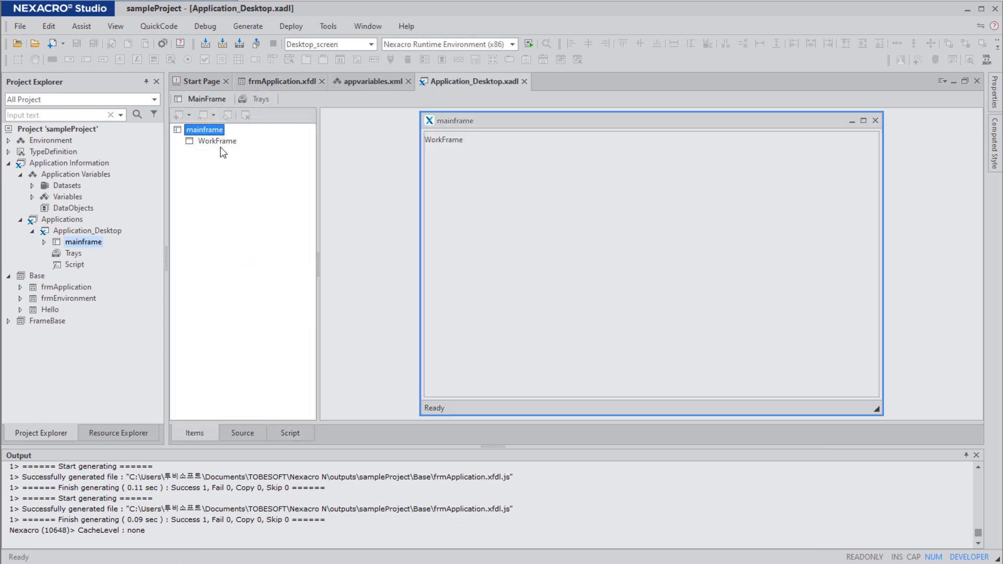
left_click(217, 141)
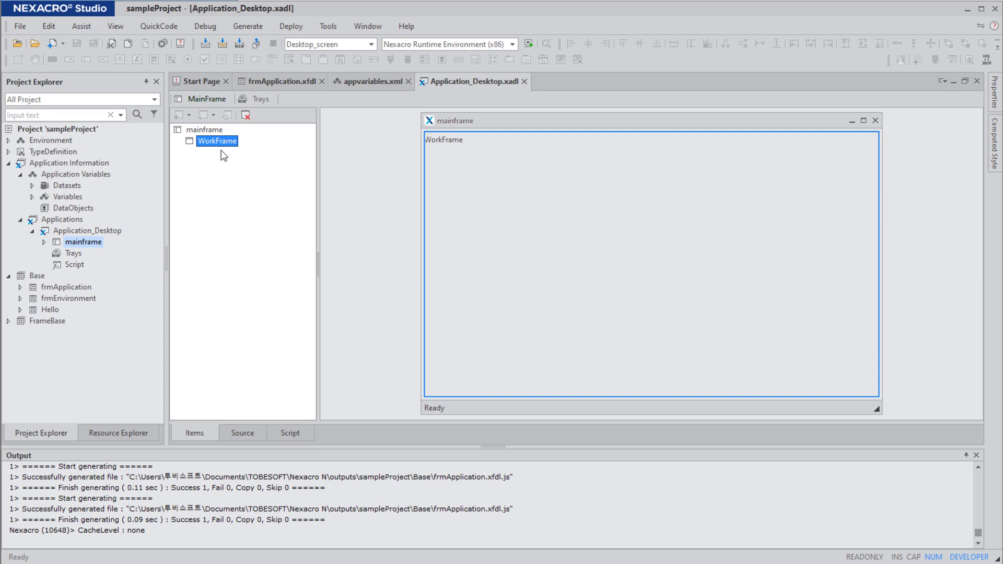
left_click(76, 255)
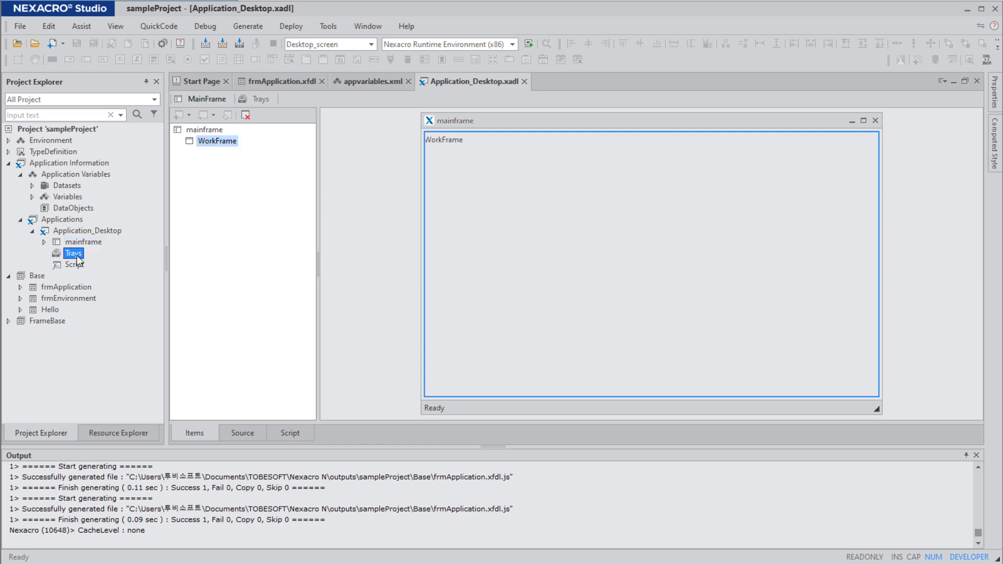
double_click(73, 254)
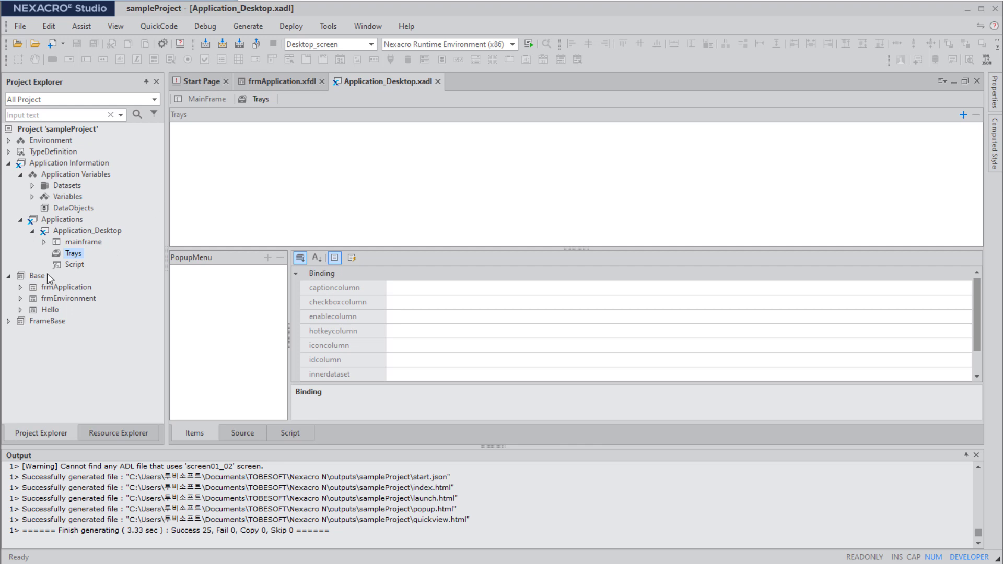
Step: In the Application_Desktop script, define this.afn_commFuction = function() returning "Application Function Call"
left_click(78, 265)
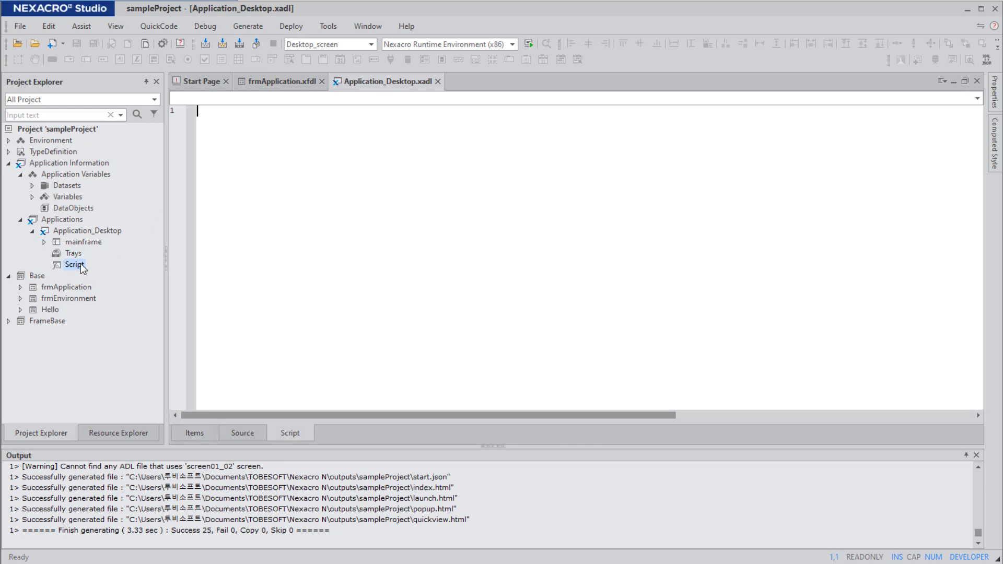
left_click(360, 206)
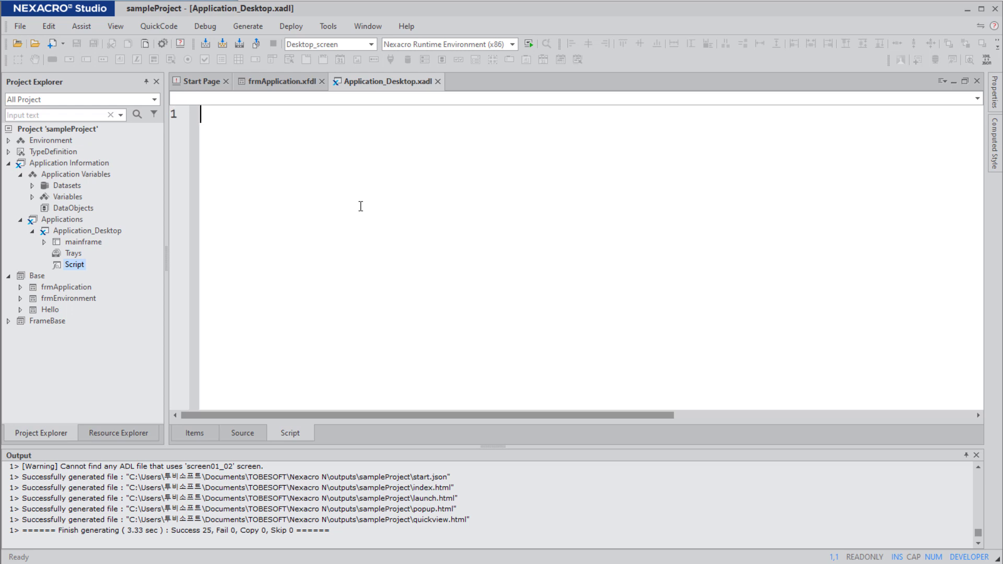
type("this.afn_commFuction = function() { \treturn \"Application Function Call\"; }")
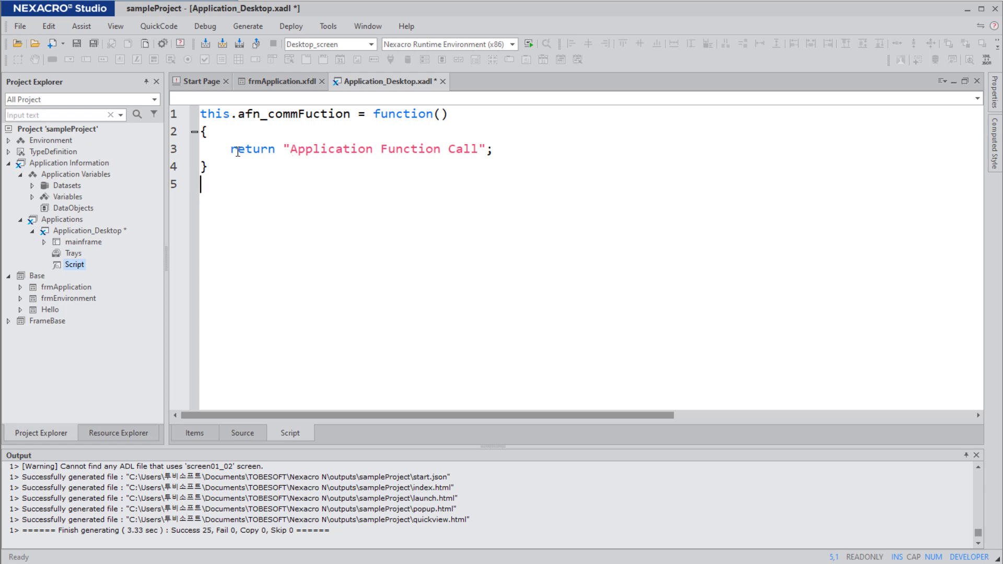
left_click_drag(231, 150, 519, 142)
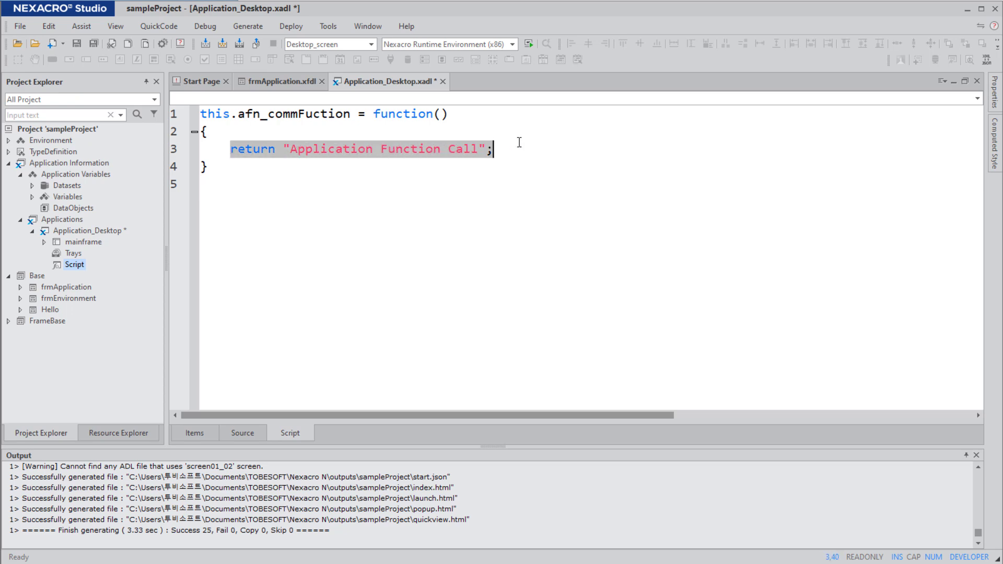
Step: Create btnScript_onclick in frmApplication, store objApp.afn_commFuction() in rtn, and alert "return Value : " followed by rtn
double_click(450, 174)
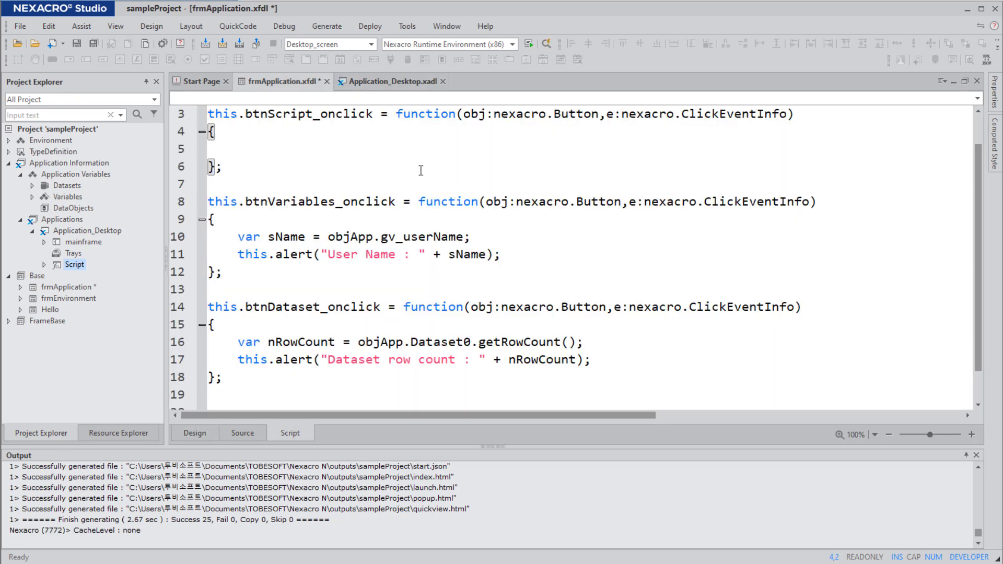
scroll(446, 160, "up", 1)
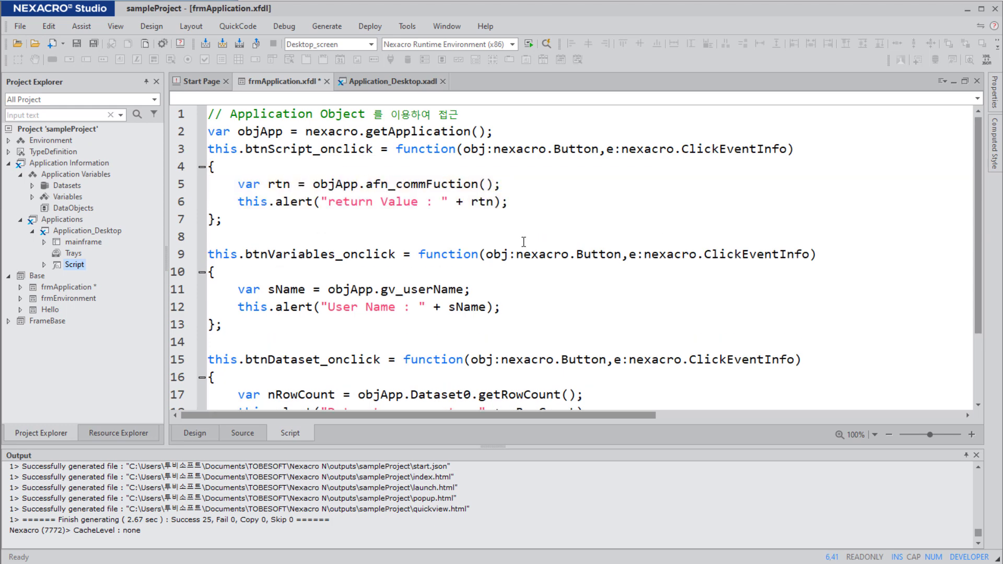
Step: Run frmApplication with QuickView in the Nexacro Runtime Environment and test the Script button
left_click(545, 44)
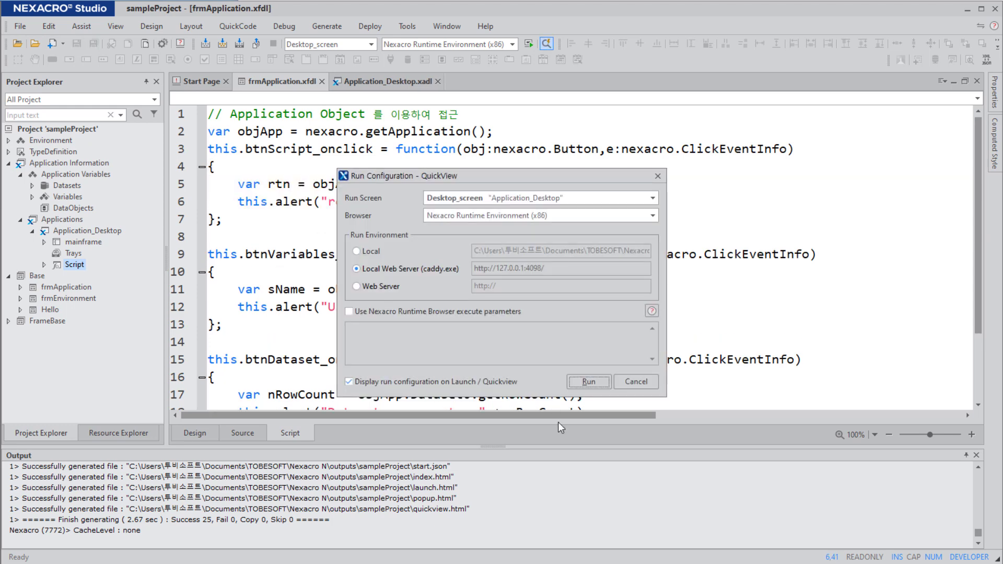
left_click(588, 383)
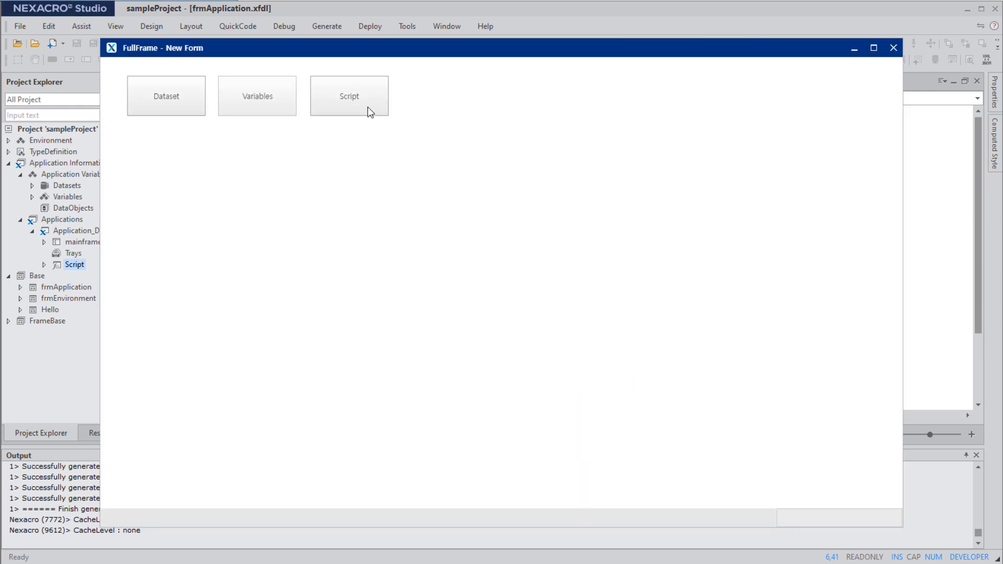
left_click(367, 106)
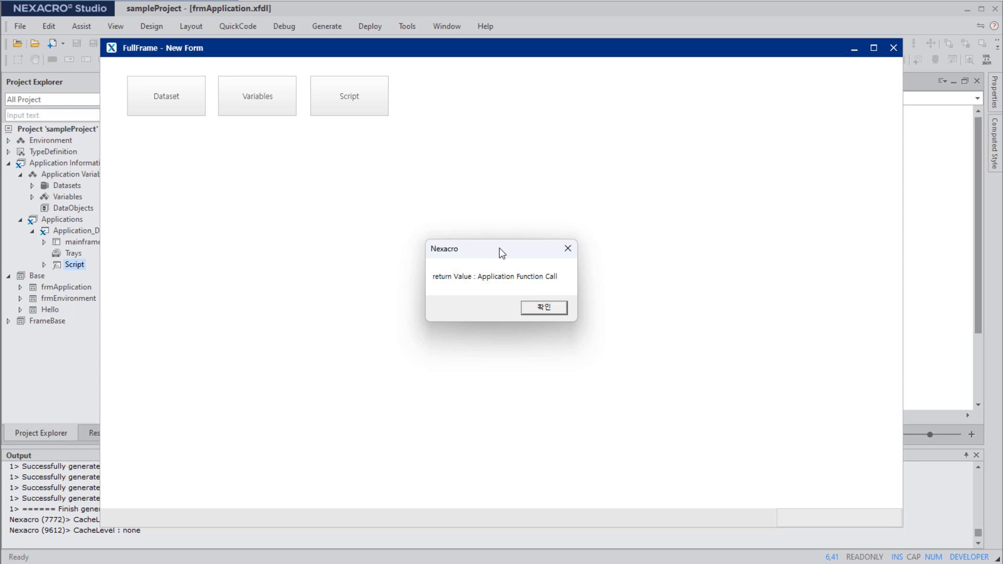
Step: Review afn_commFuction in the Application_Desktop.xadl script and dismiss the open alert and preview
left_click(932, 264)
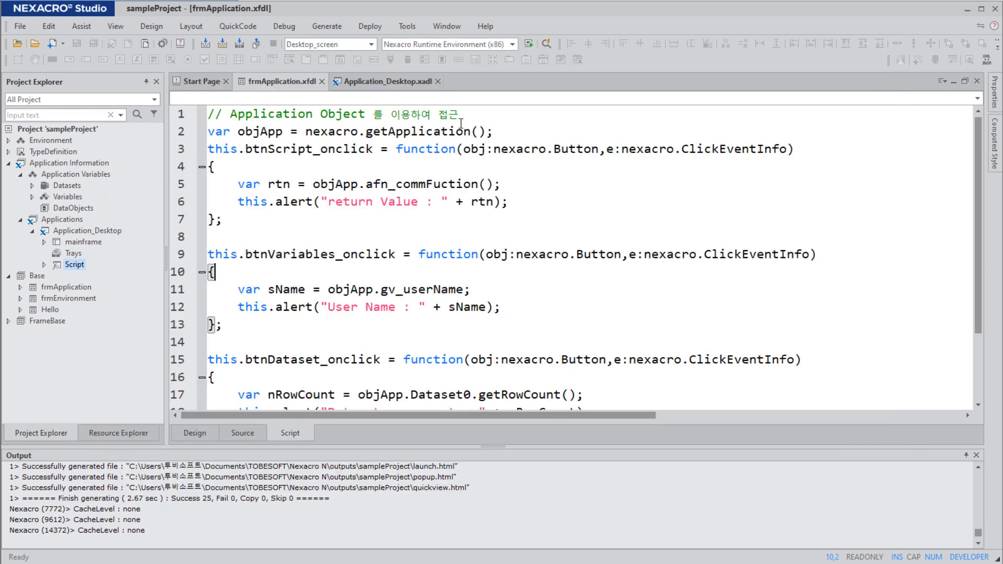
left_click(388, 81)
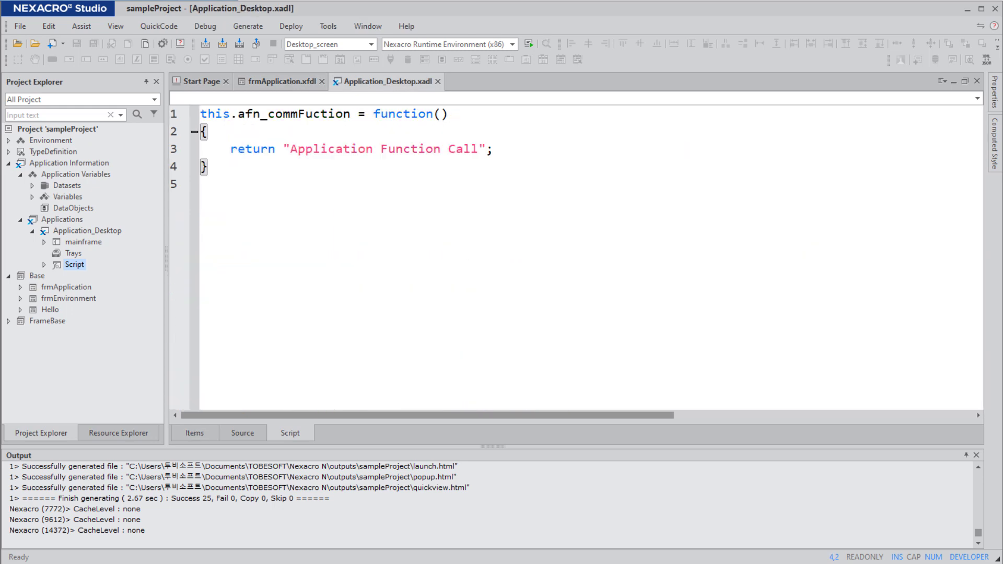
key("alt+Tab")
left_click(594, 307)
left_click(962, 208)
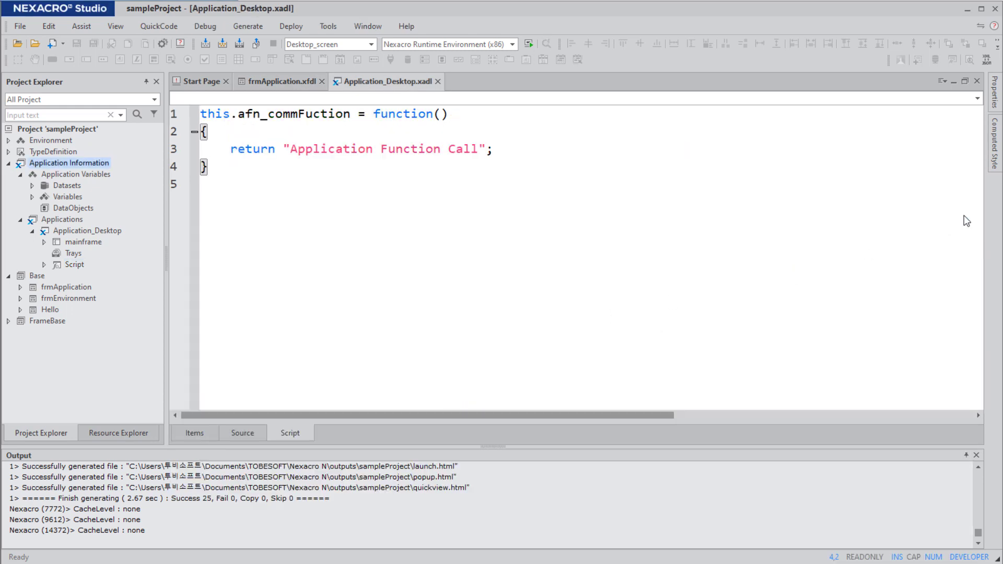
left_click(78, 177)
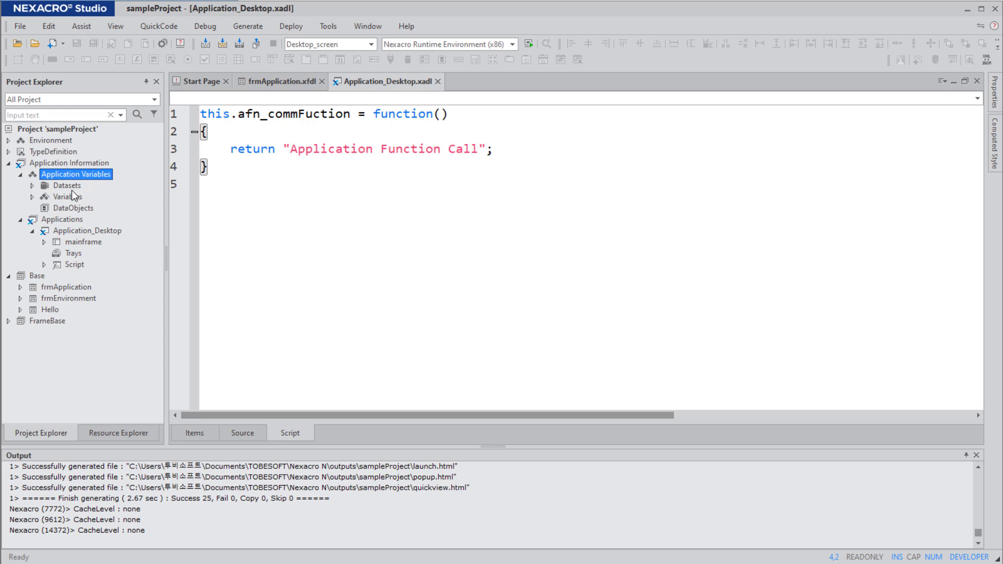
left_click(71, 189)
left_click(82, 220)
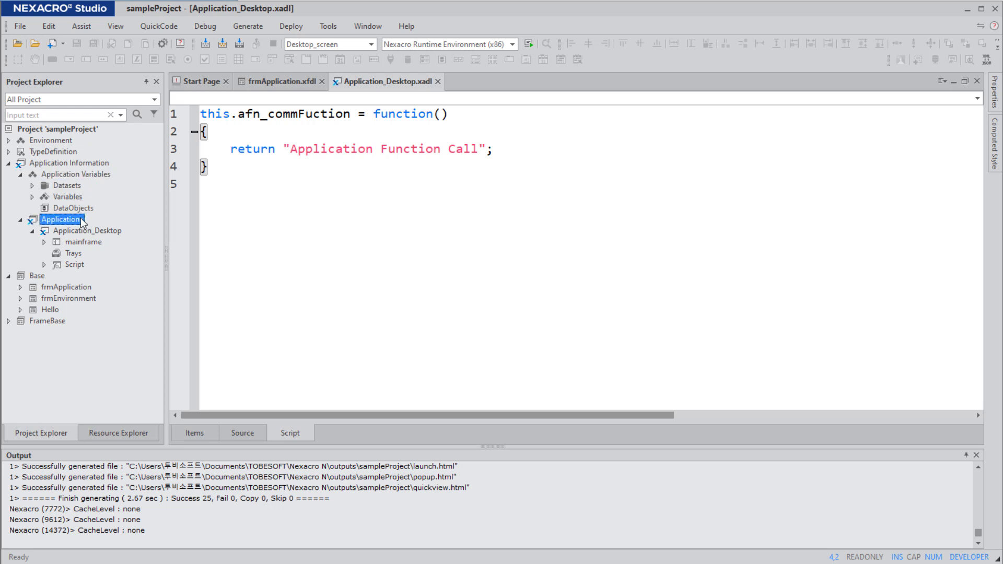